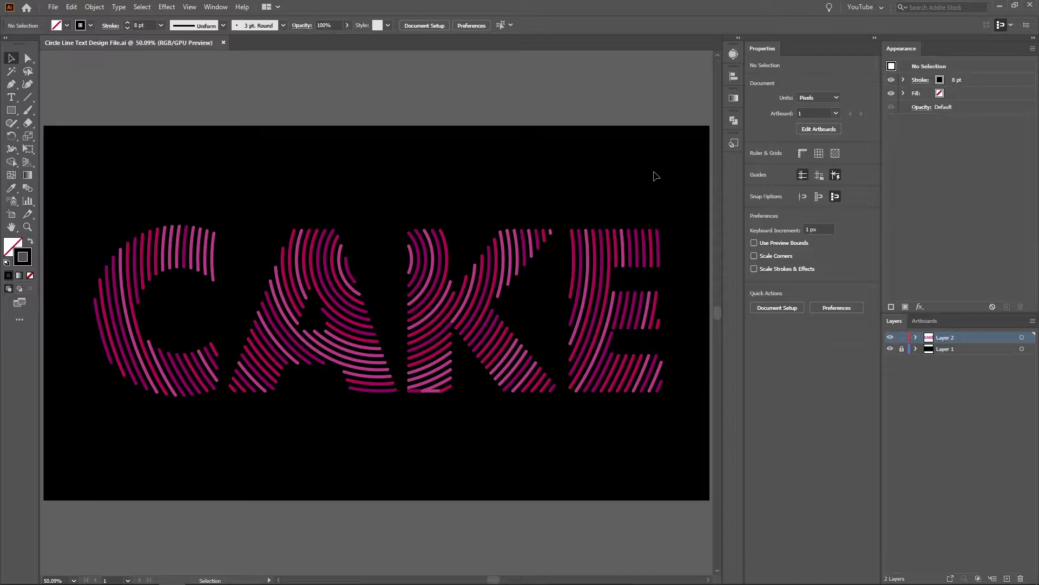
# Step: Marquee-select the finished pink CAKE group and delete it
pyautogui.moveTo(655, 176); pyautogui.dragTo(92, 460)
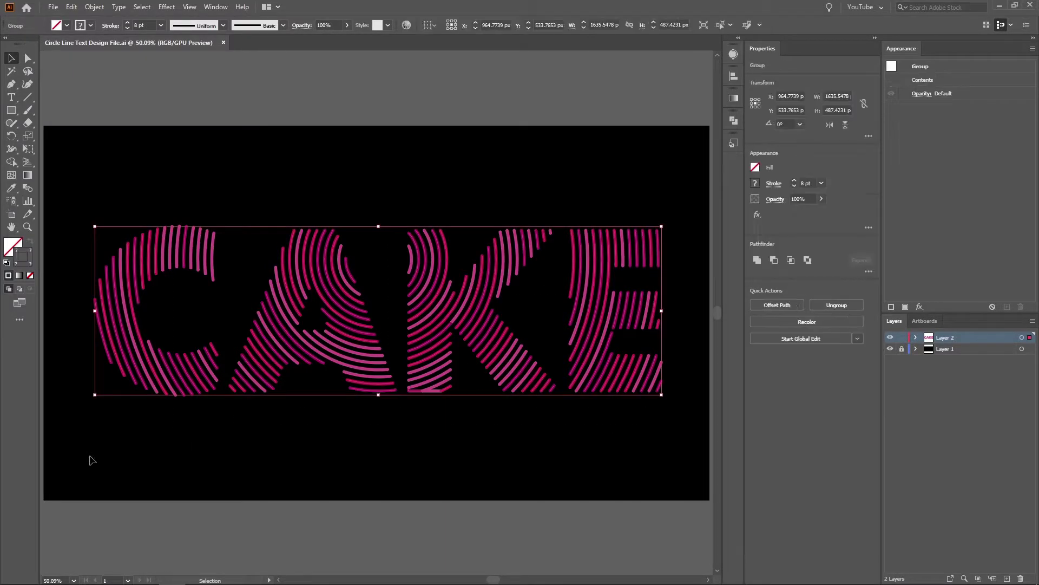
pyautogui.press('Delete')
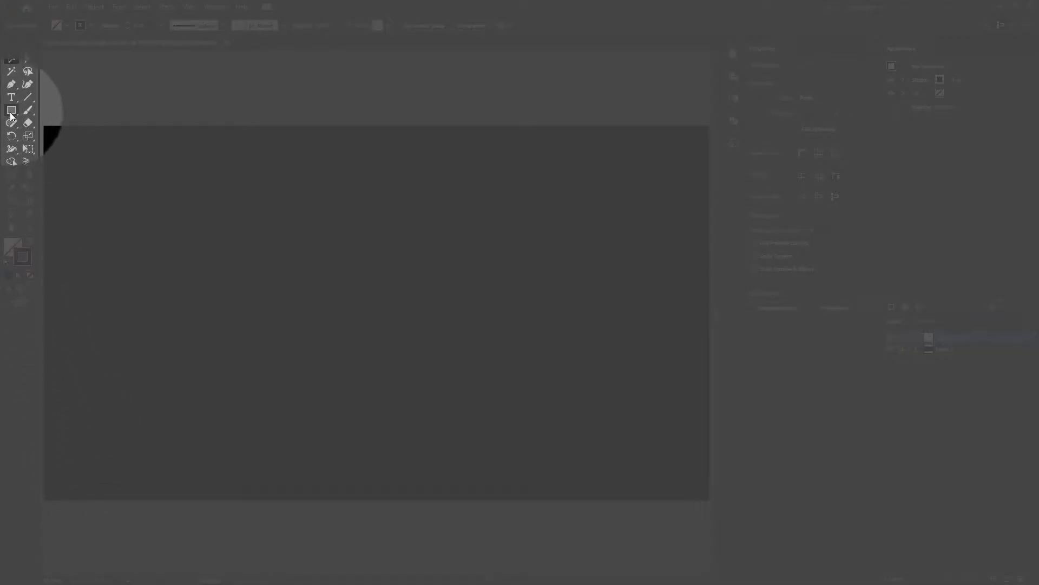
# Step: Draw a small 26 px circle at the artboard centre with a white #ffffff stroke
pyautogui.moveTo(10, 113); pyautogui.dragTo(46, 135)
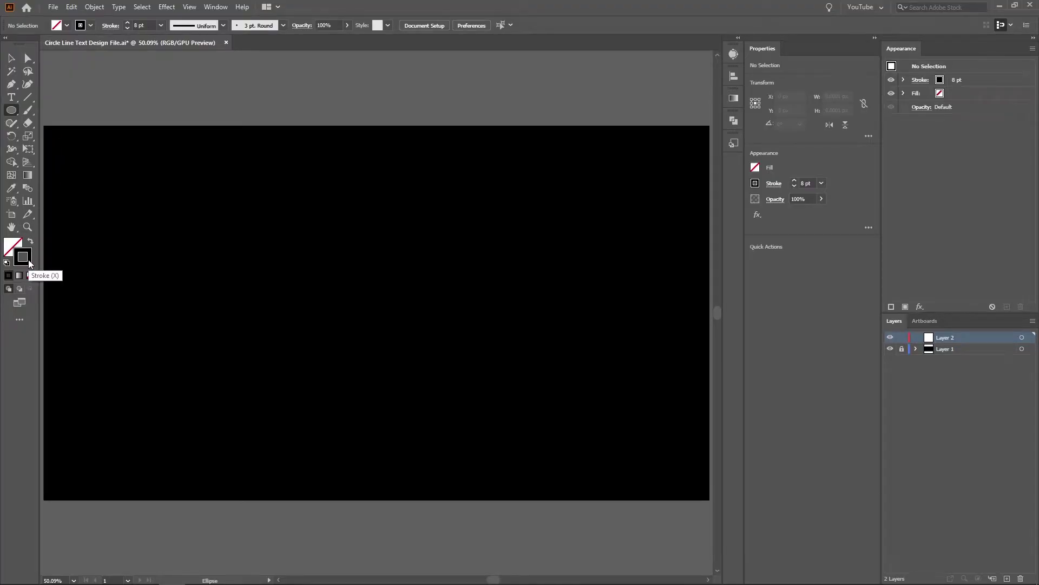
pyautogui.doubleClick(28, 260)
pyautogui.write('ffffff')
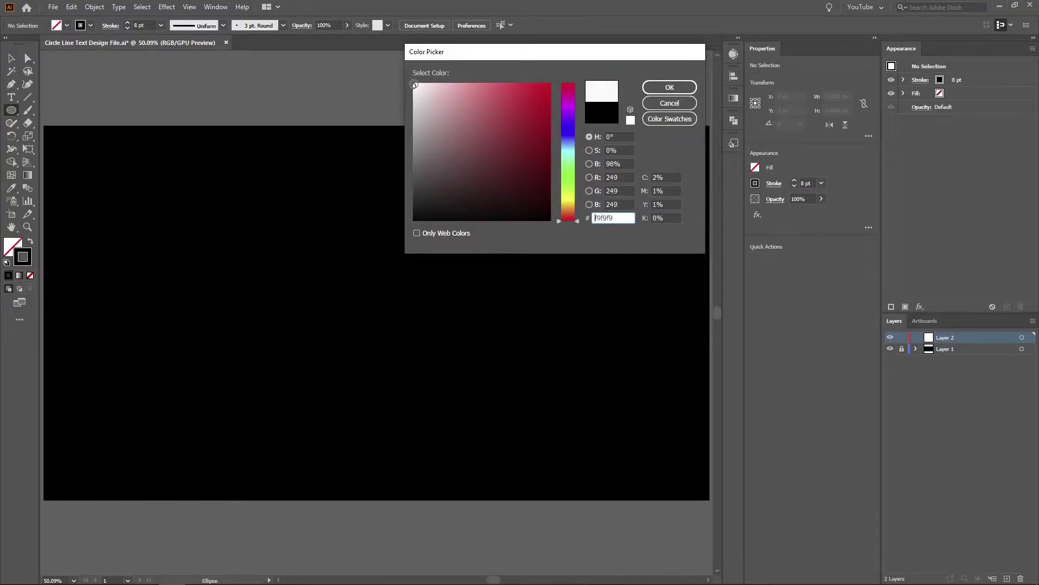
pyautogui.click(683, 87)
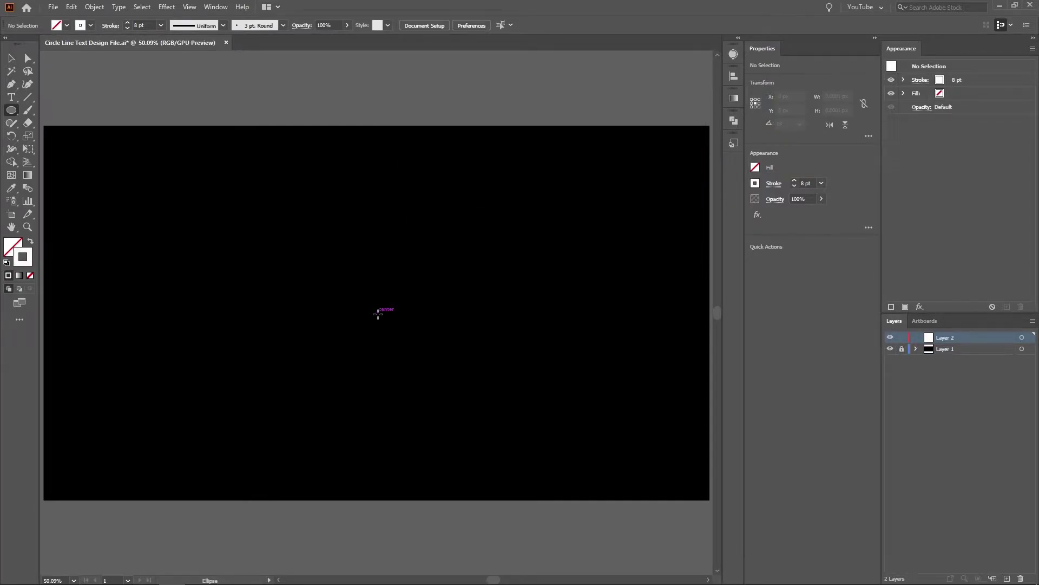
pyautogui.moveTo(377, 313)
pyautogui.mouseDown()
pyautogui.moveTo(391, 322)
pyautogui.moveTo(383, 317)
pyautogui.mouseUp()
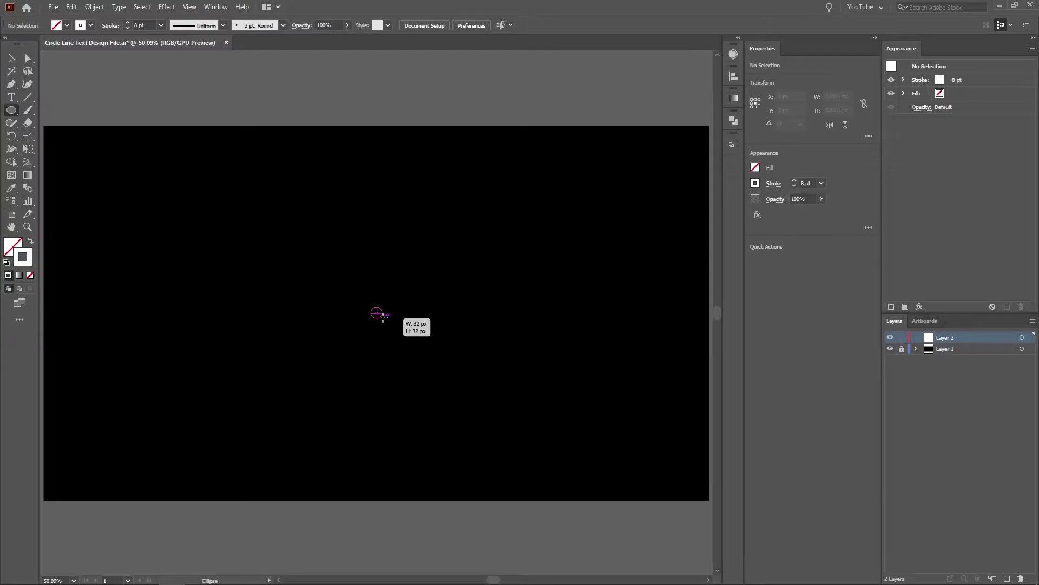
pyautogui.moveTo(383, 318); pyautogui.dragTo(382, 318)
# Step: Scale a copy of the small circle up around the centre to about 970 px
pyautogui.press('v')
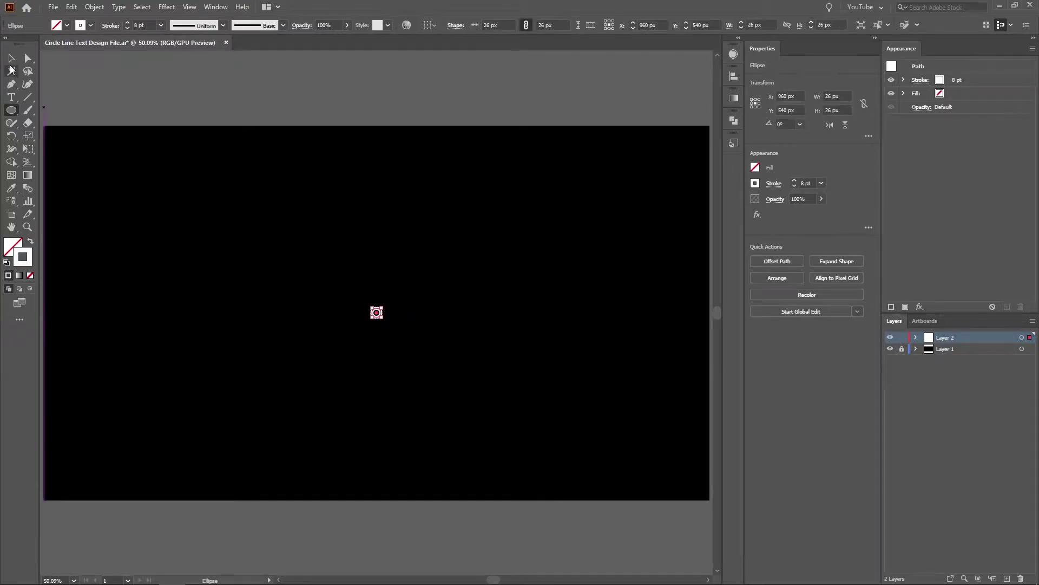
pyautogui.click(152, 187)
pyautogui.moveTo(435, 265); pyautogui.dragTo(346, 341)
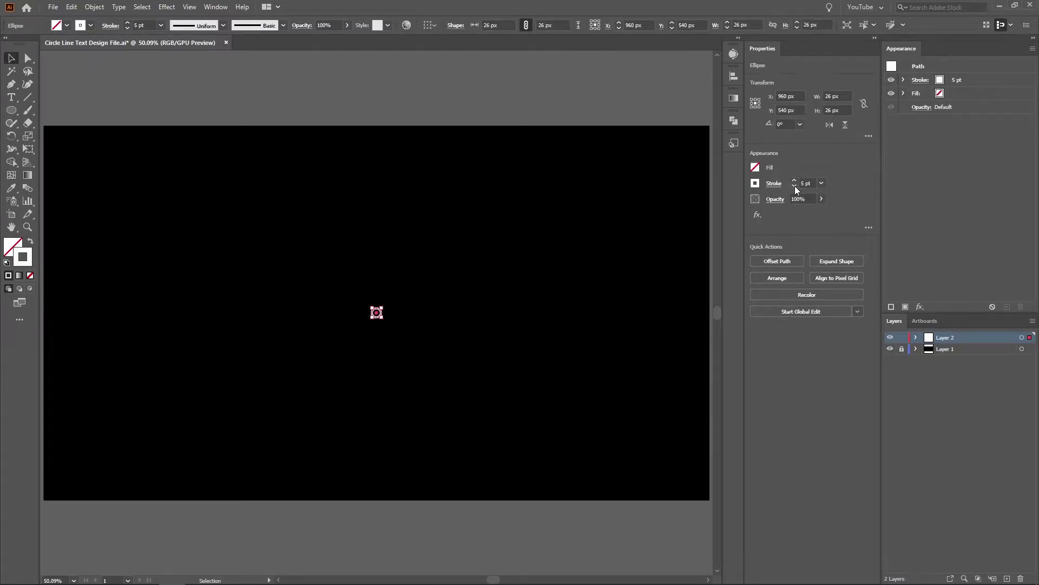
pyautogui.click(489, 262)
pyautogui.moveTo(497, 211); pyautogui.dragTo(339, 354)
pyautogui.press('a')
pyautogui.press('ctrl')
pyautogui.press('v')
pyautogui.moveTo(382, 308); pyautogui.dragTo(554, 105)
# Step: Select both concentric circles and blend them with Object > Blend > Make
pyautogui.click(601, 230)
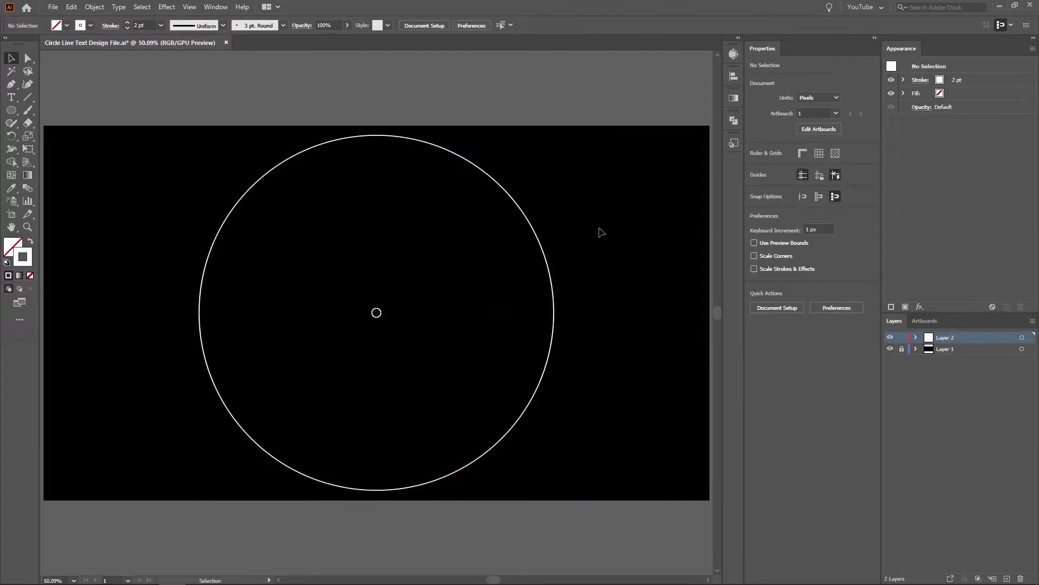
pyautogui.moveTo(619, 181)
pyautogui.mouseDown()
pyautogui.moveTo(534, 270)
pyautogui.moveTo(341, 360)
pyautogui.mouseUp()
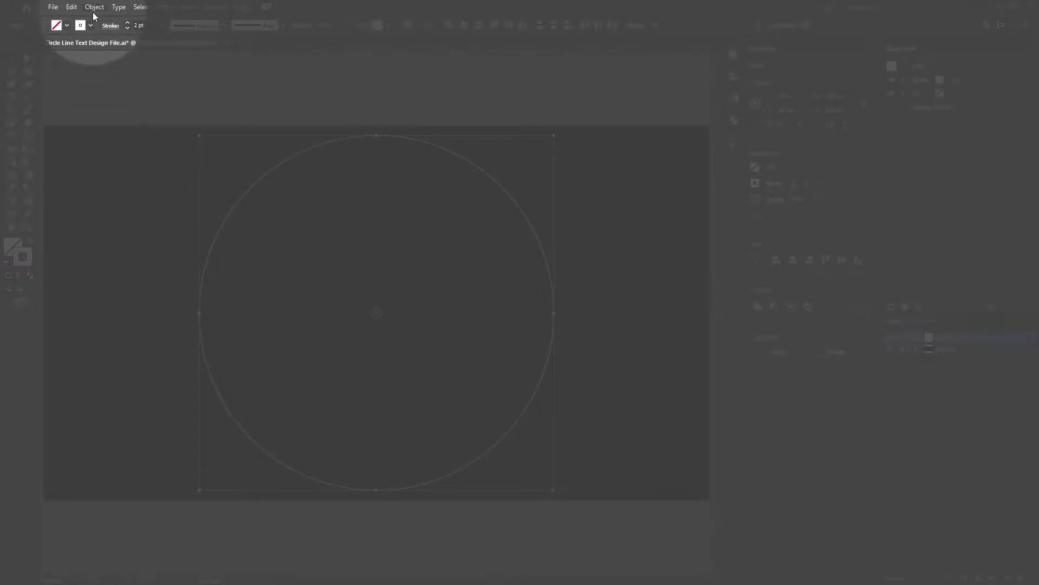
pyautogui.click(94, 7)
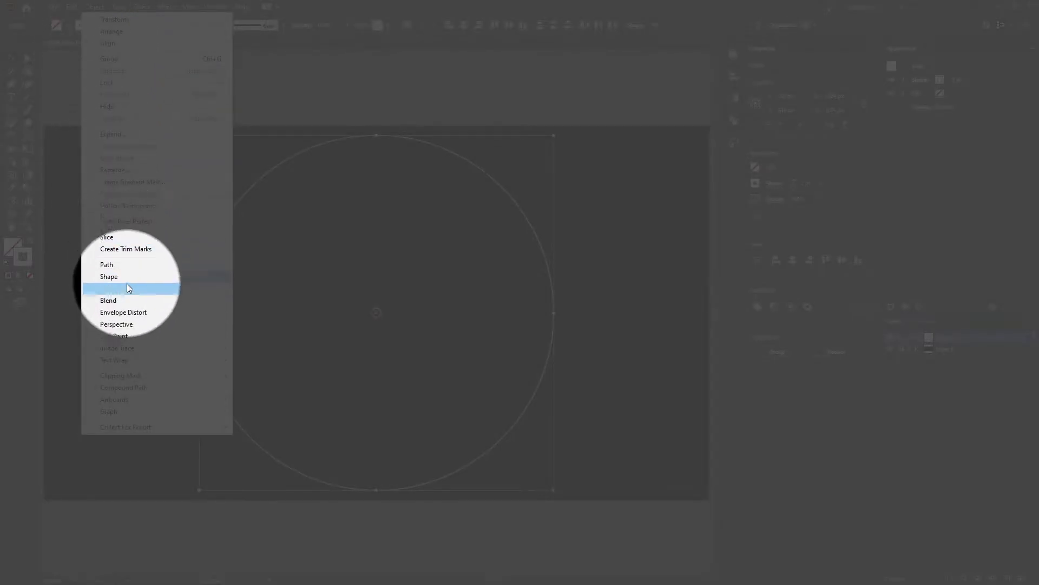
pyautogui.click(267, 301)
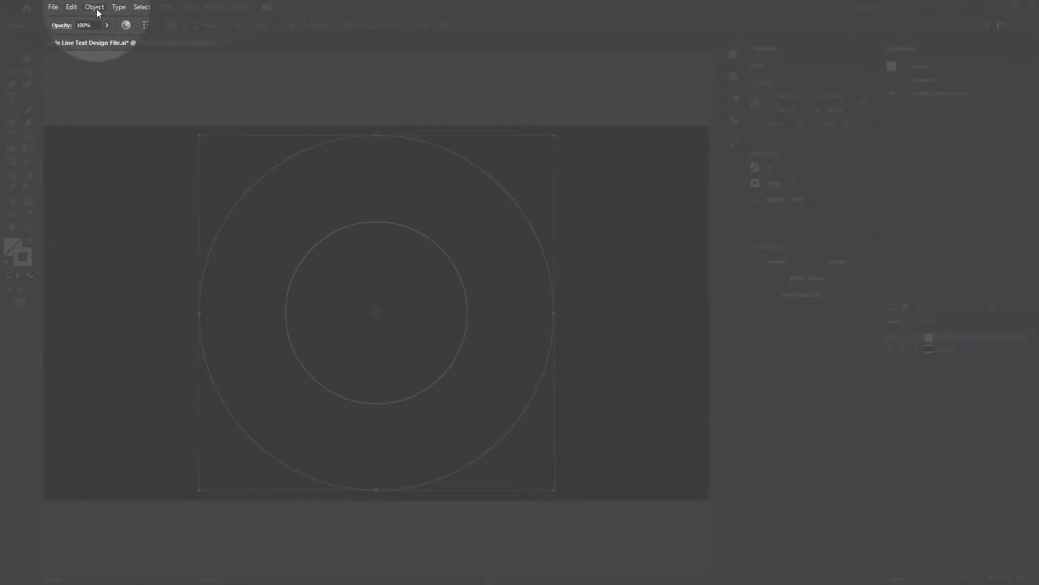
# Step: Set the blend options to Specified Steps with 60 steps
pyautogui.click(94, 6)
pyautogui.moveTo(108, 300)
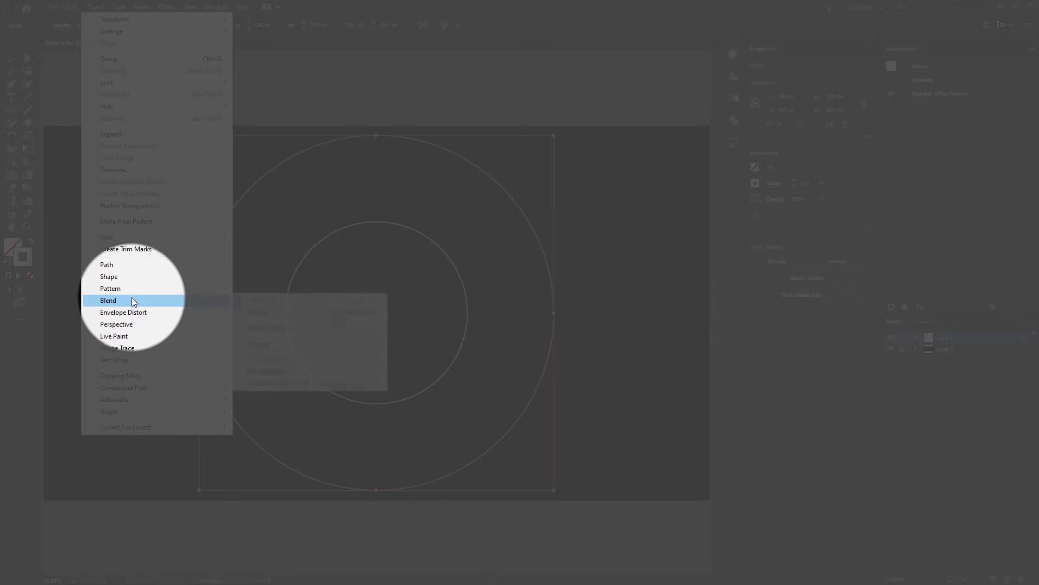
pyautogui.click(277, 327)
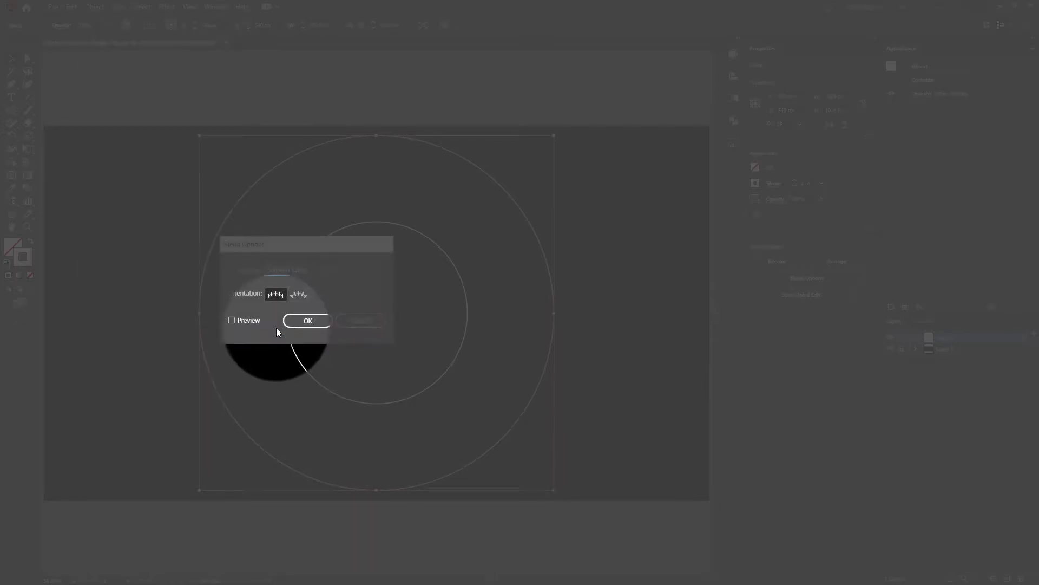
pyautogui.click(299, 271)
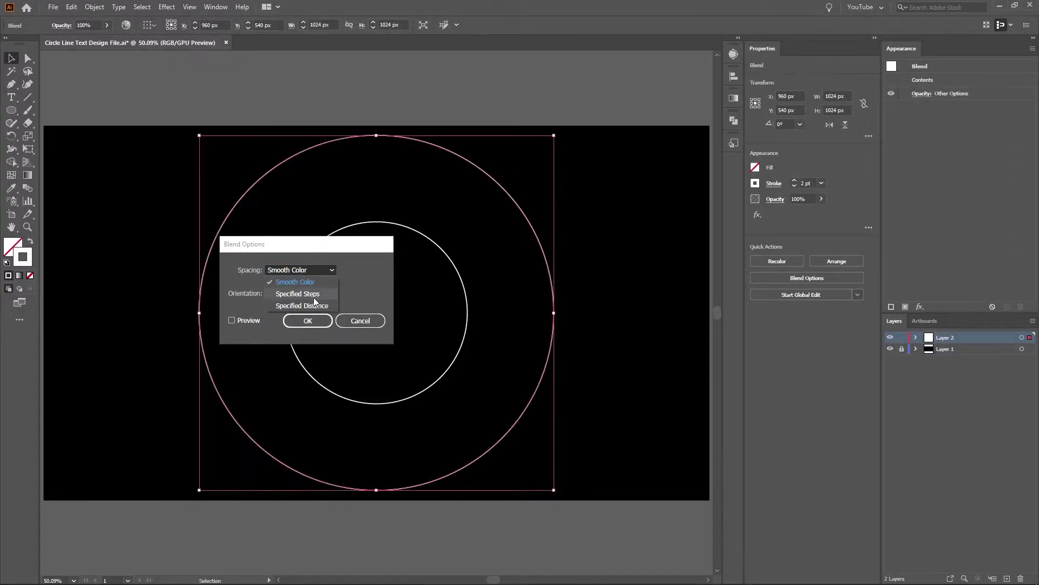
pyautogui.click(313, 295)
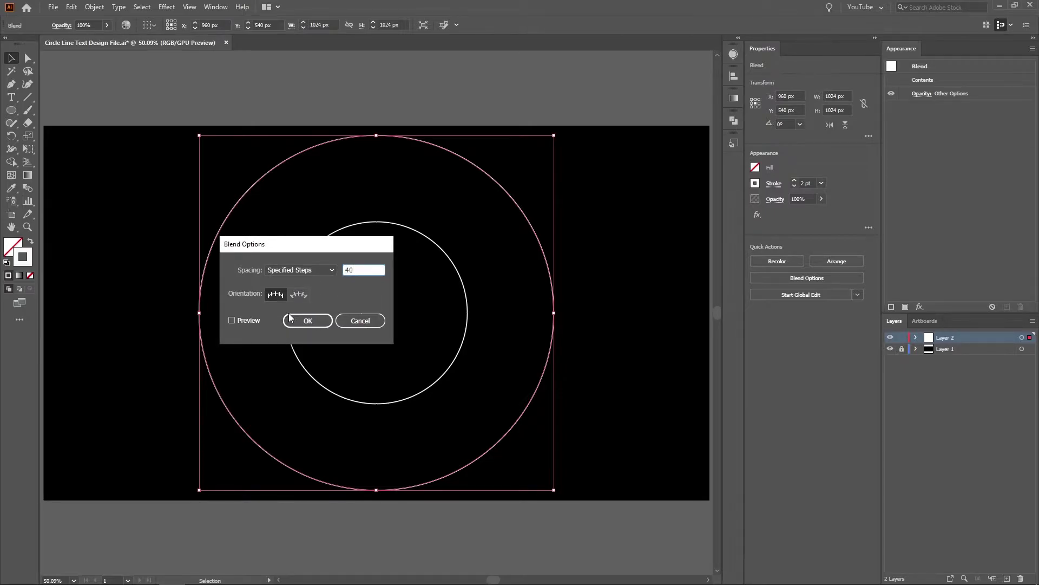
pyautogui.click(232, 320)
pyautogui.doubleClick(352, 270)
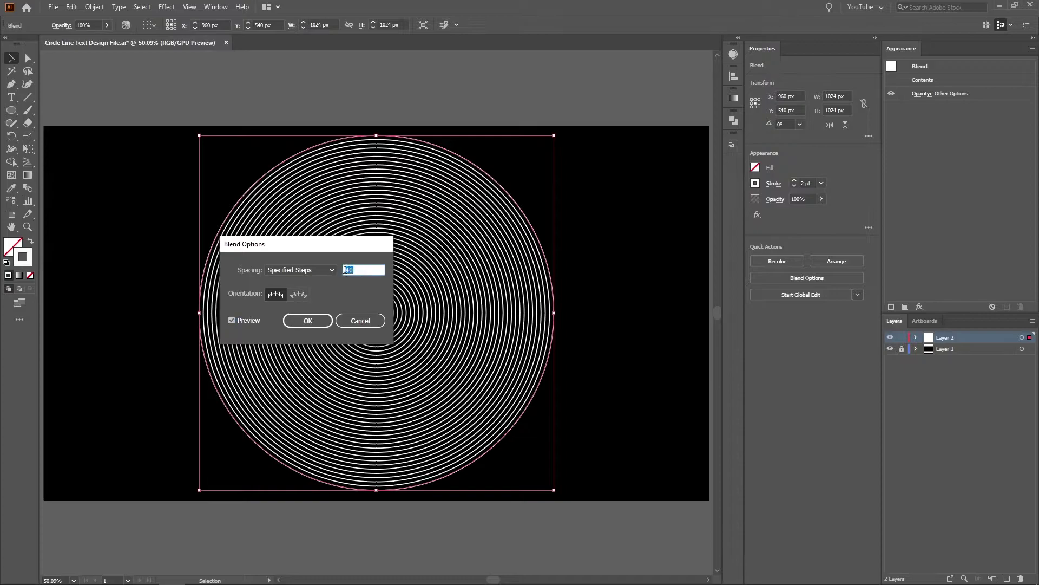
pyautogui.write('60')
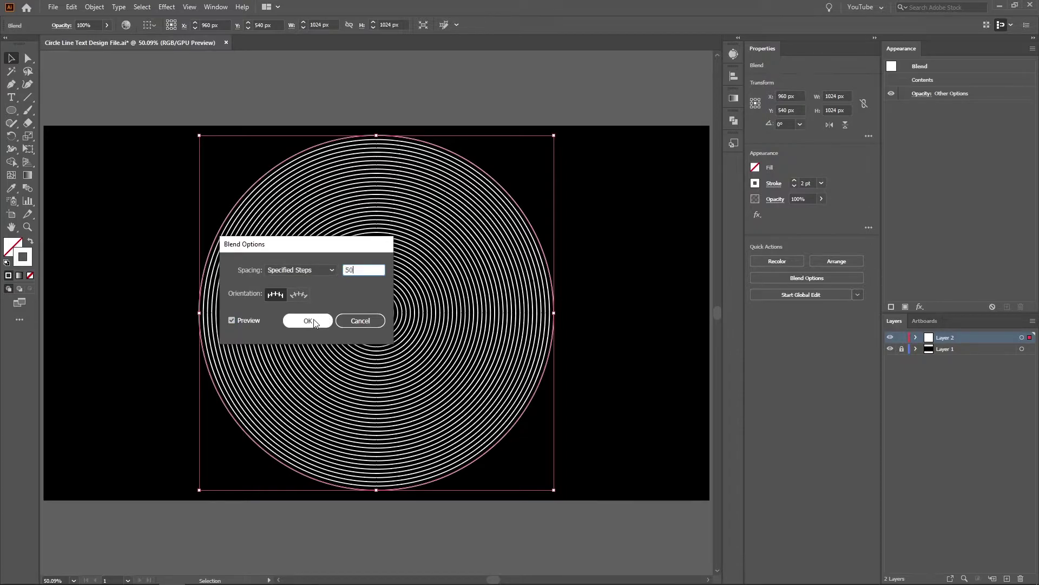
pyautogui.click(307, 320)
pyautogui.click(599, 342)
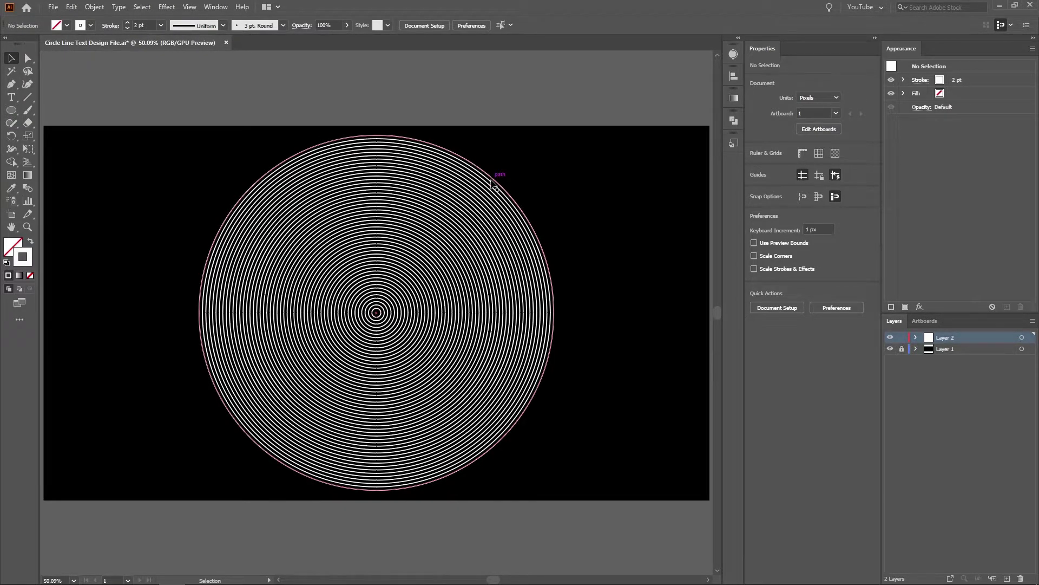
# Step: Move the ring blend to the artboard's left side and expand it into paths
pyautogui.moveTo(468, 273); pyautogui.dragTo(347, 283)
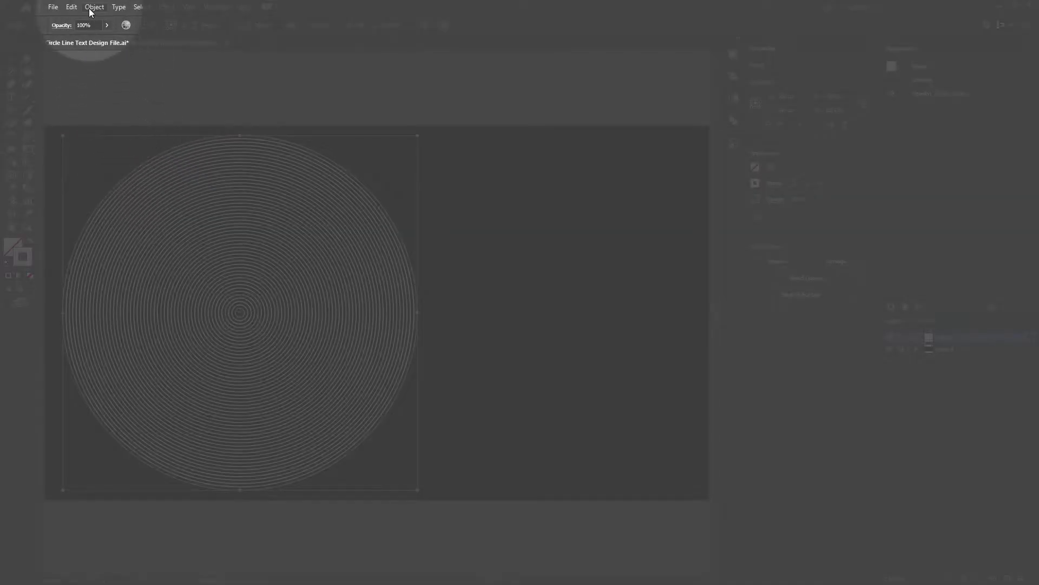
pyautogui.click(90, 8)
pyautogui.click(108, 134)
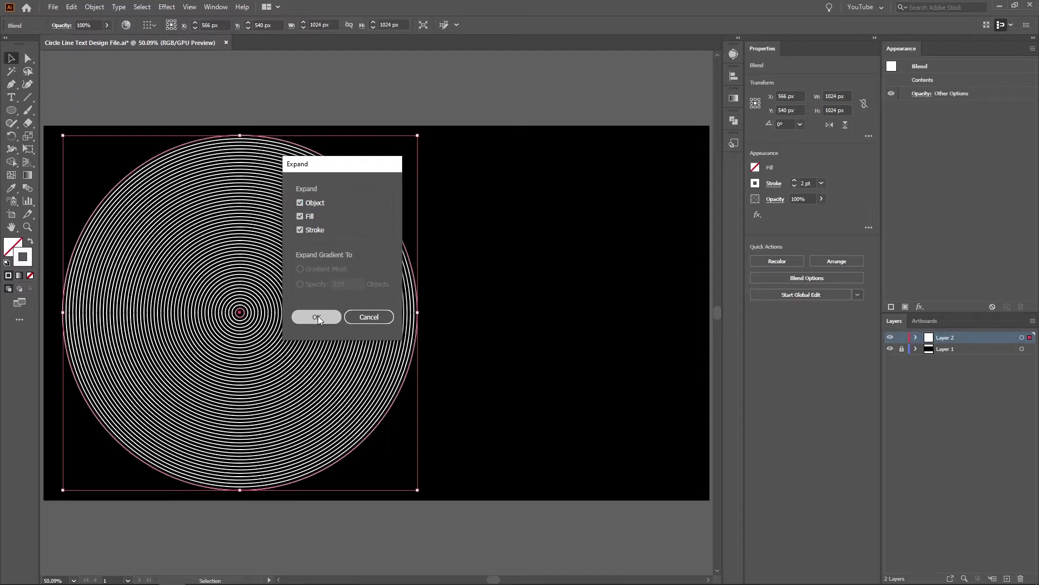
pyautogui.click(316, 316)
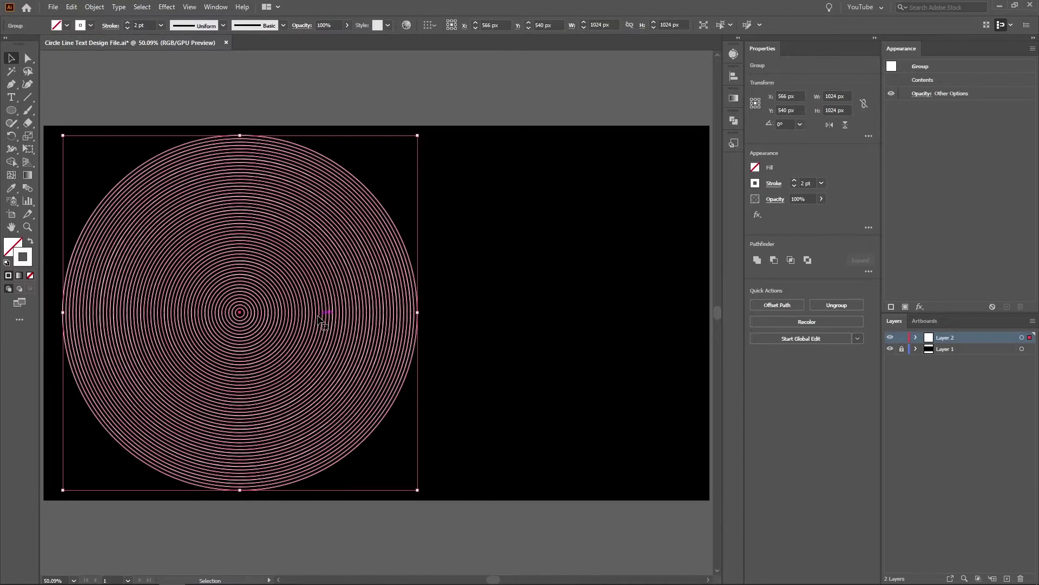
# Step: Ungroup the expanded rings into separate circles, test-moving one ring and undoing it
pyautogui.click(492, 254)
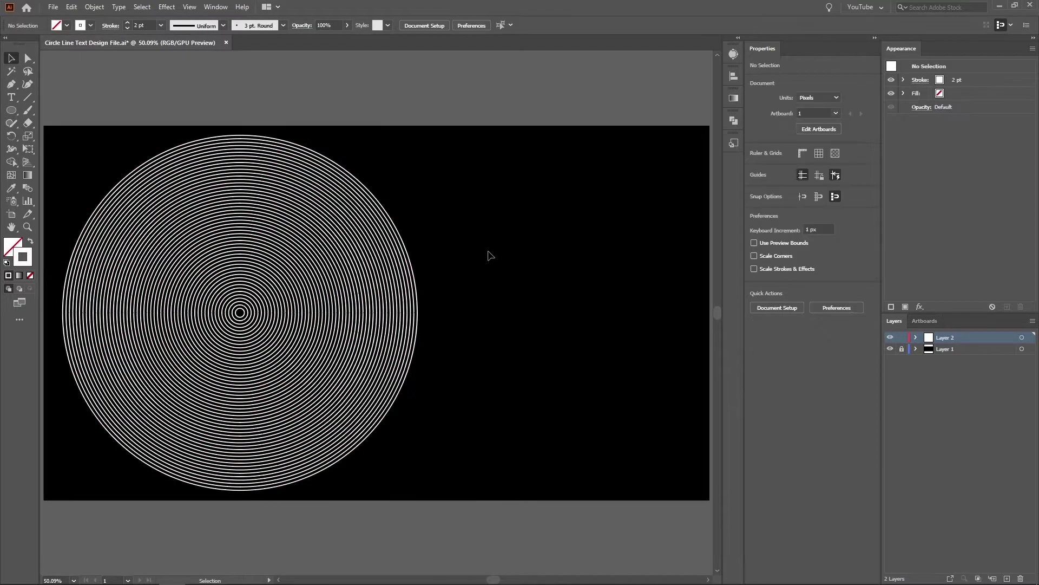
pyautogui.moveTo(320, 250)
pyautogui.mouseDown()
pyautogui.moveTo(337, 248)
pyautogui.moveTo(319, 256)
pyautogui.mouseUp()
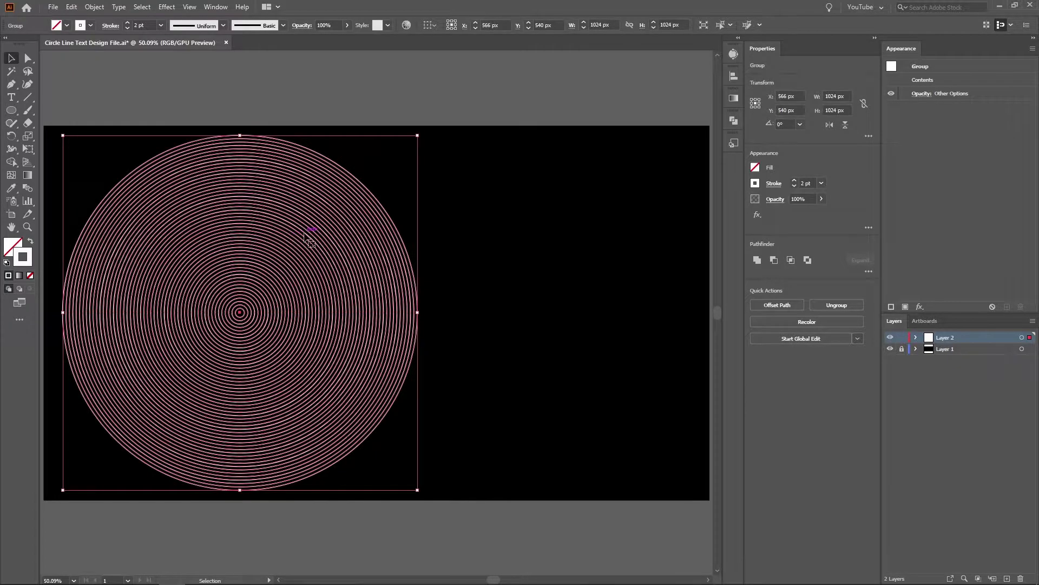
pyautogui.rightClick(310, 240)
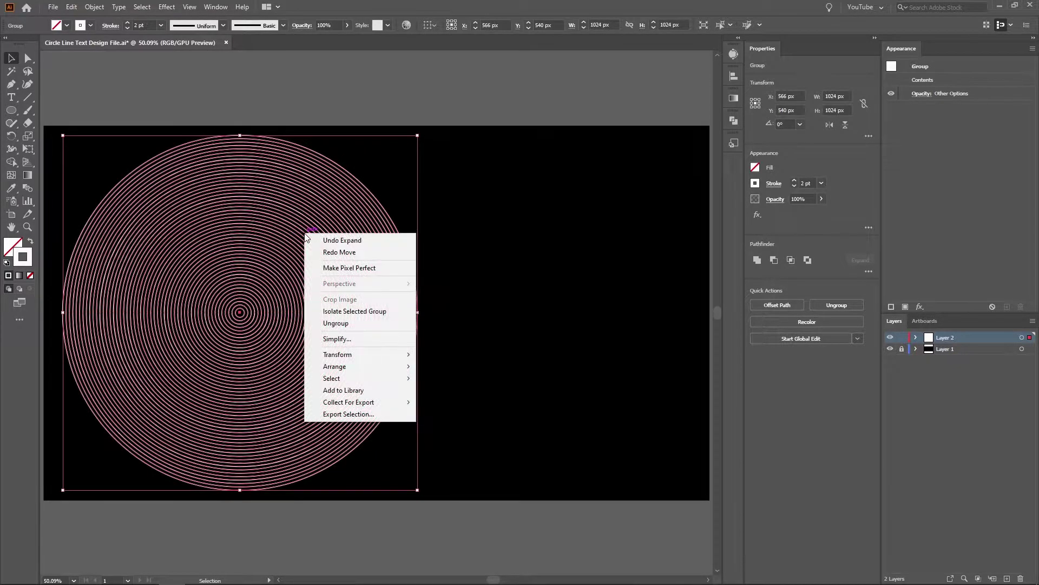
pyautogui.click(327, 320)
pyautogui.click(493, 318)
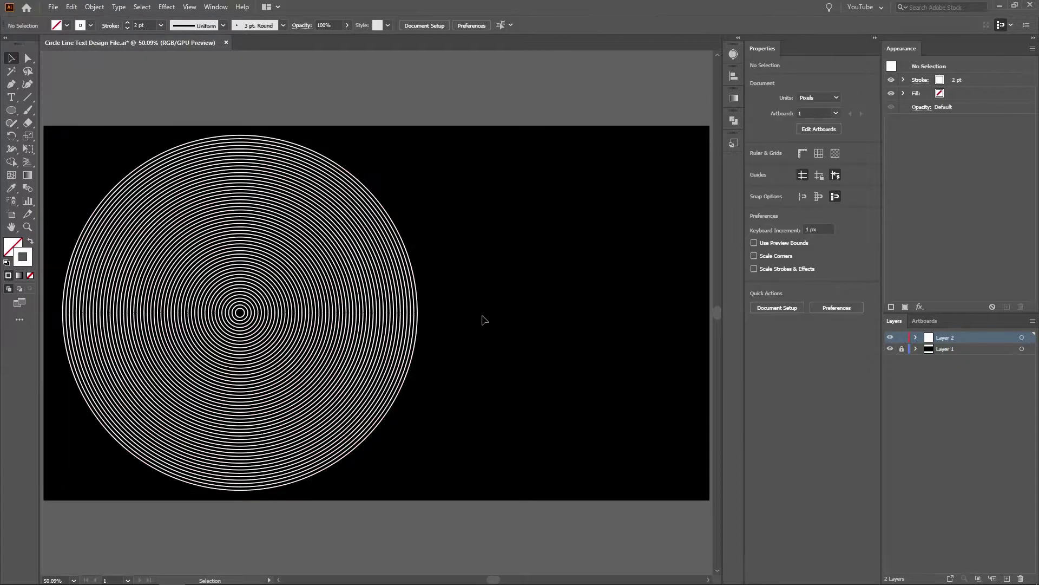
pyautogui.moveTo(324, 299); pyautogui.dragTo(595, 338)
pyautogui.click(616, 487)
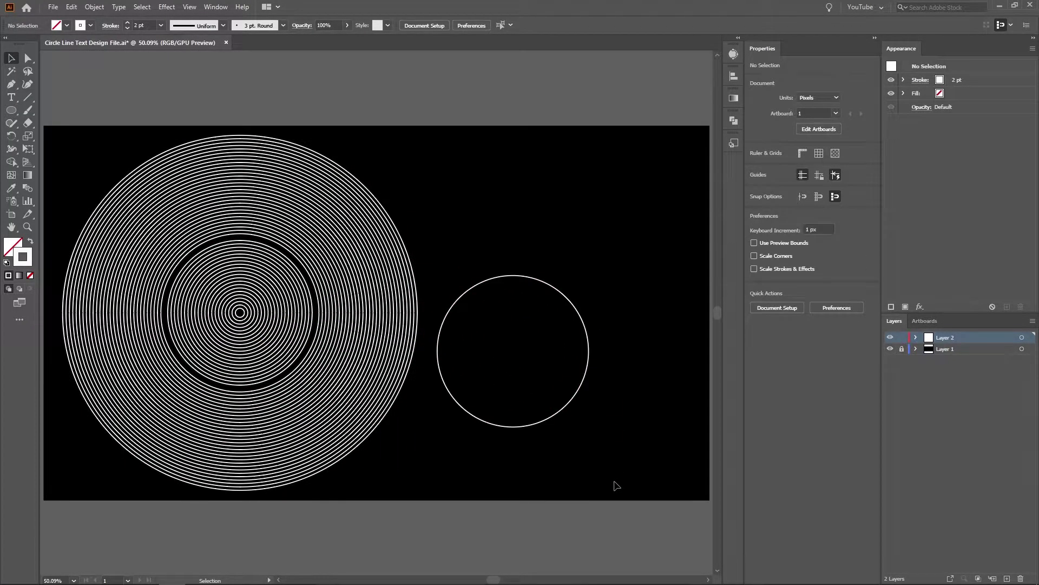
pyautogui.hotkey('ctrl', 'z')
pyautogui.hotkey('ctrl', 'z')
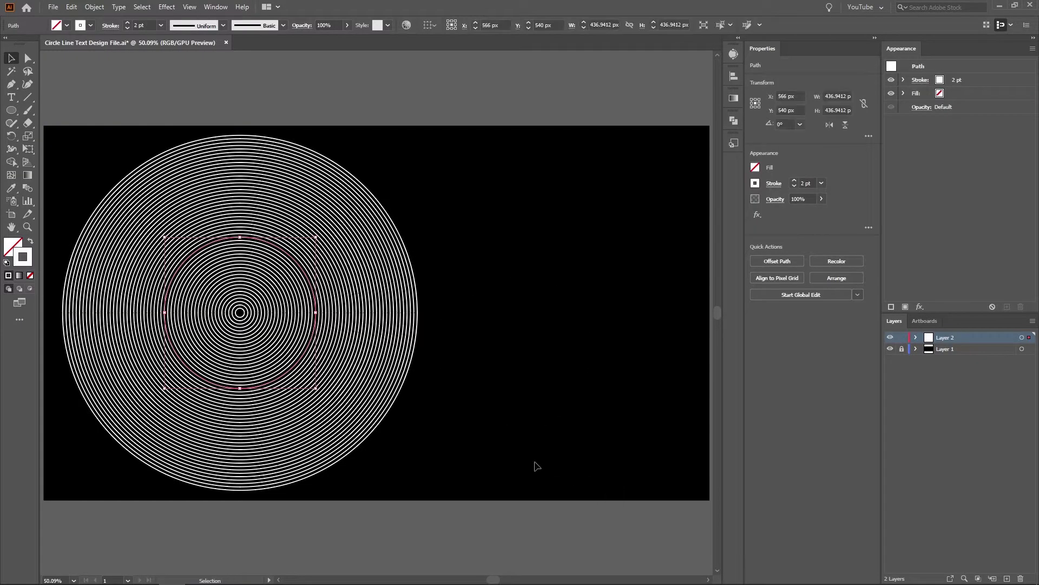
pyautogui.click(535, 464)
pyautogui.hscroll(1, 499, 445)
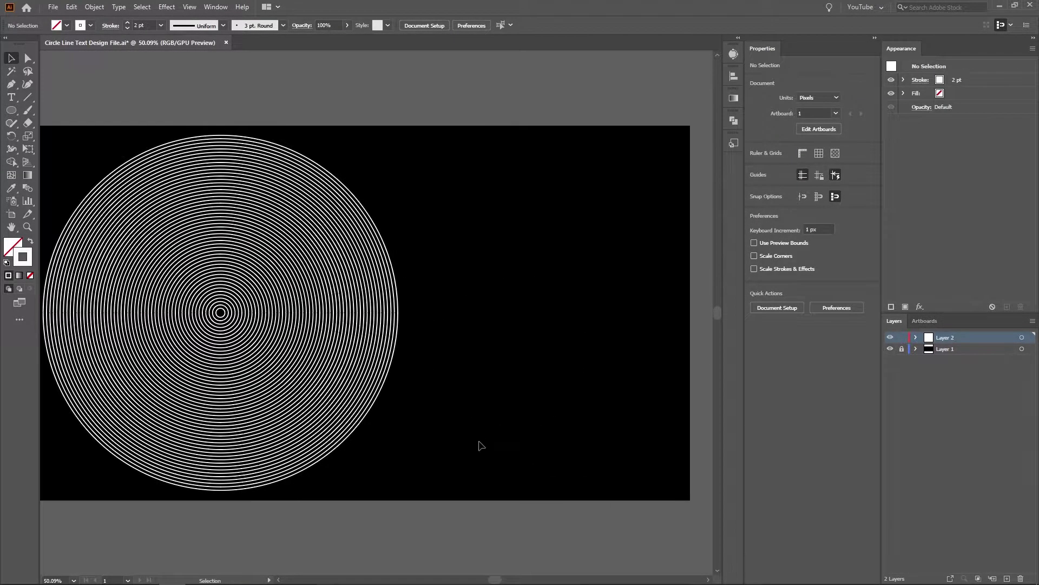
# Step: Add CAKE text with an #efefef fill and scale it up to about 139 pt
pyautogui.press('t')
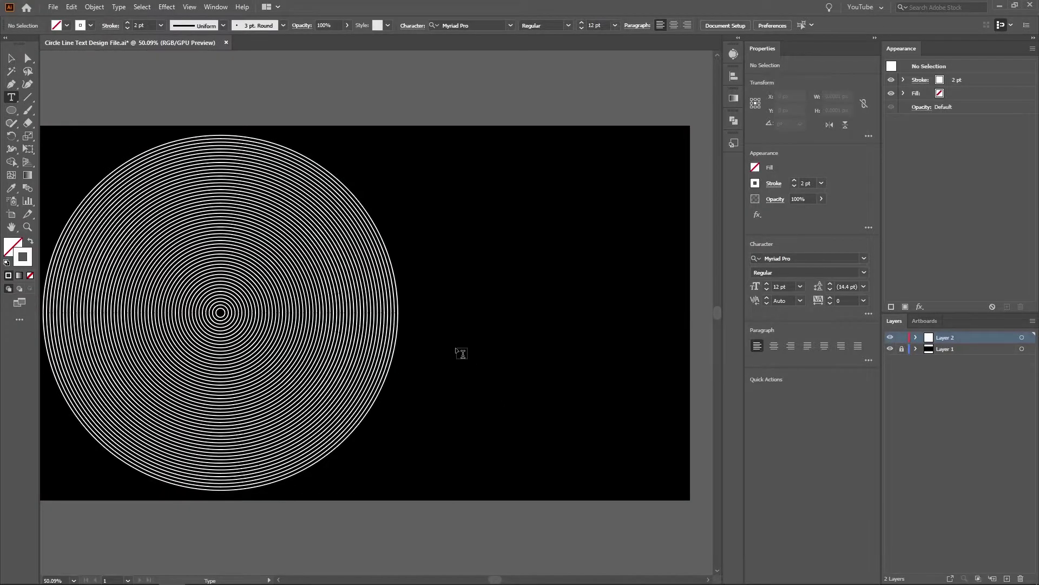
pyautogui.click(461, 353)
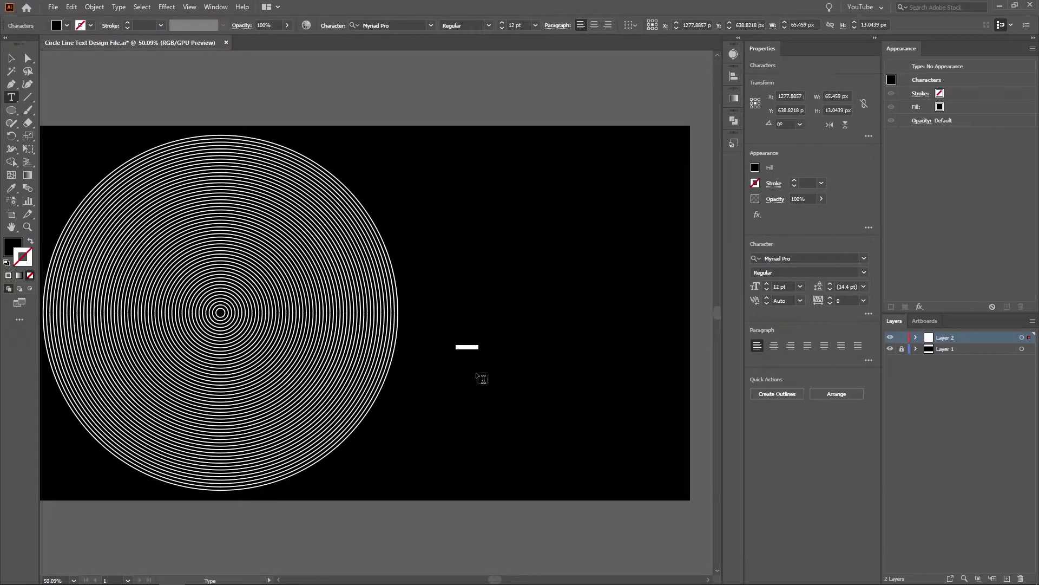
pyautogui.press('BackSpace')
pyautogui.click(21, 248)
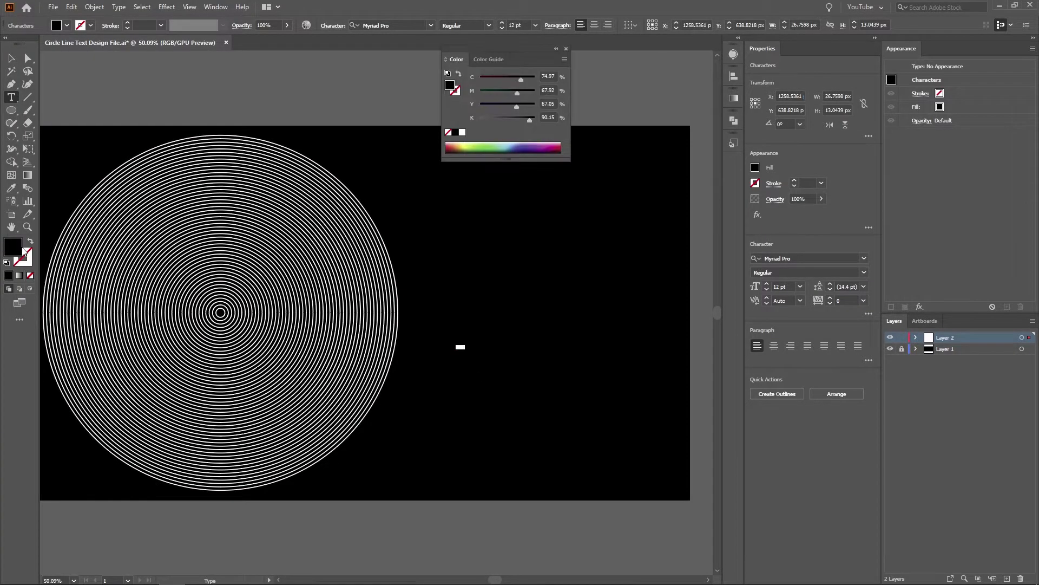
pyautogui.doubleClick(14, 249)
pyautogui.write('efefef')
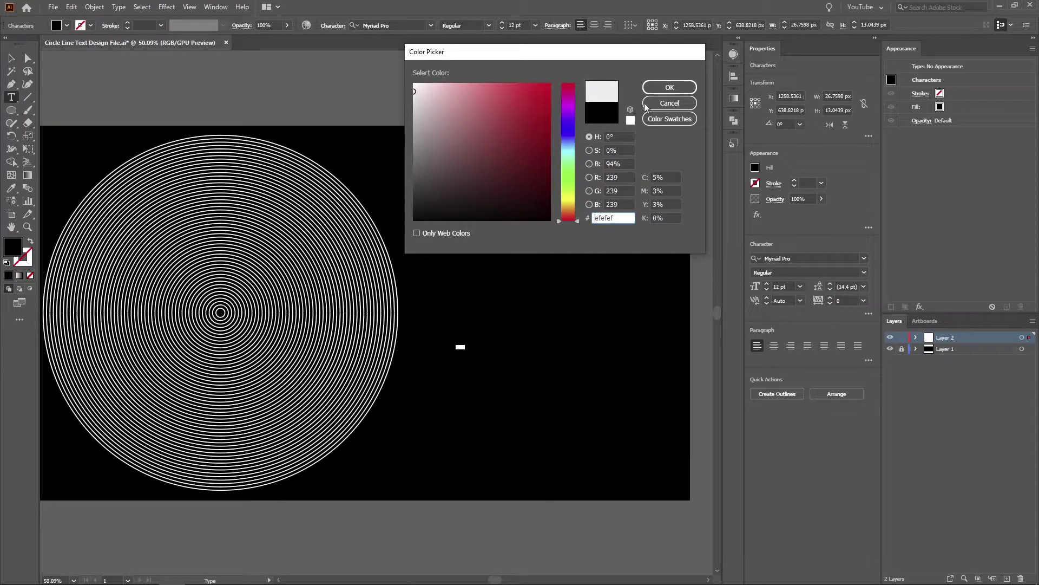
pyautogui.click(654, 88)
pyautogui.click(12, 58)
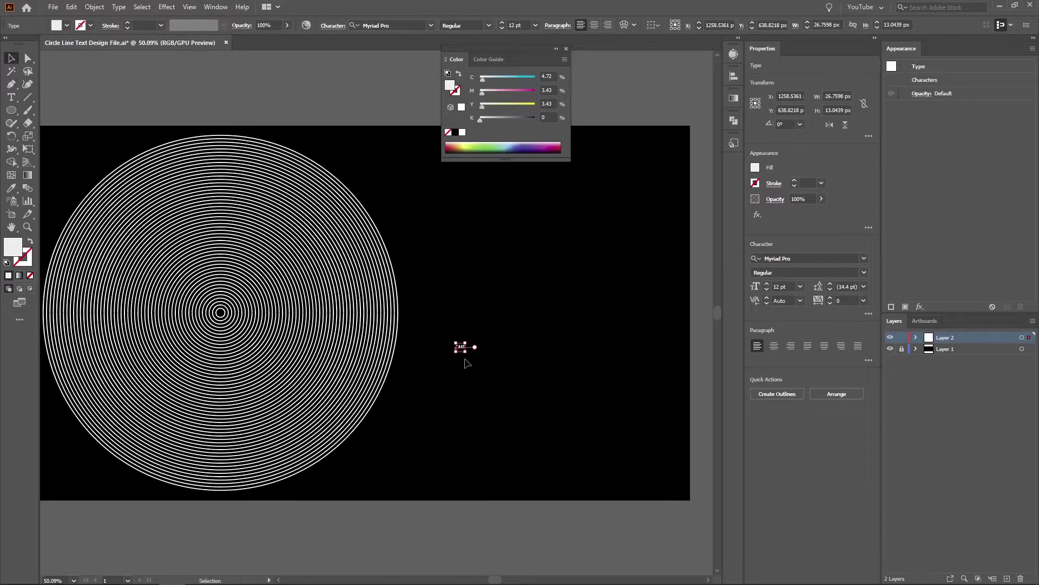
pyautogui.moveTo(466, 342); pyautogui.dragTo(563, 296)
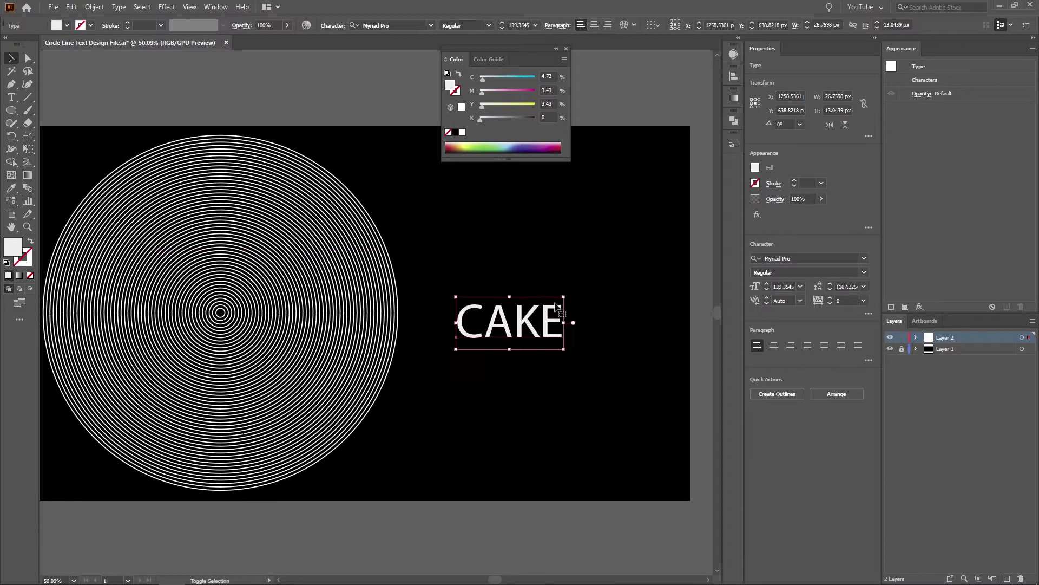
pyautogui.click(531, 268)
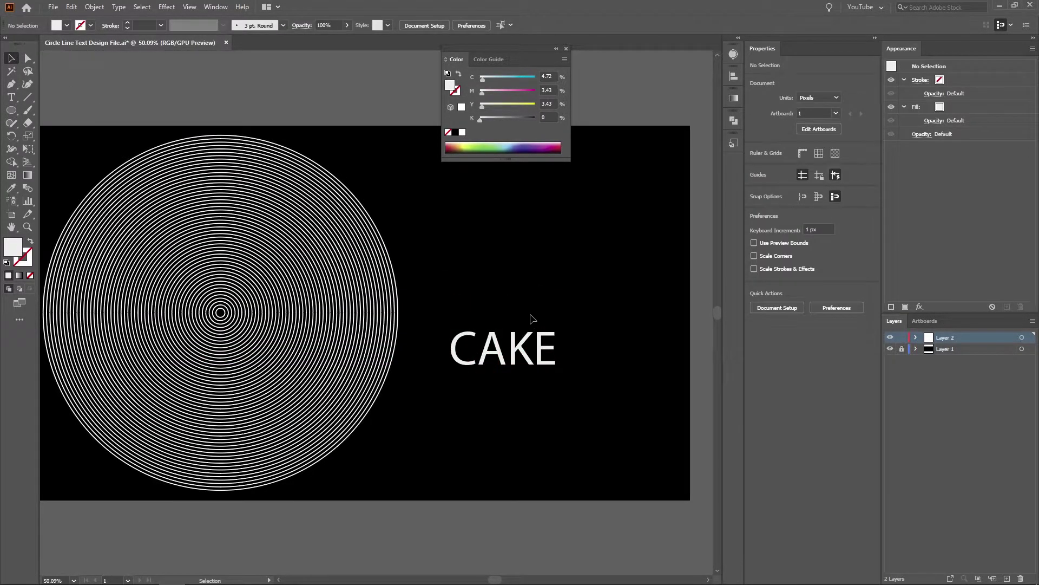
# Step: Change the CAKE font to Futura Std Bold
pyautogui.press('t')
pyautogui.click(503, 349)
pyautogui.hotkey('ctrl', 'a')
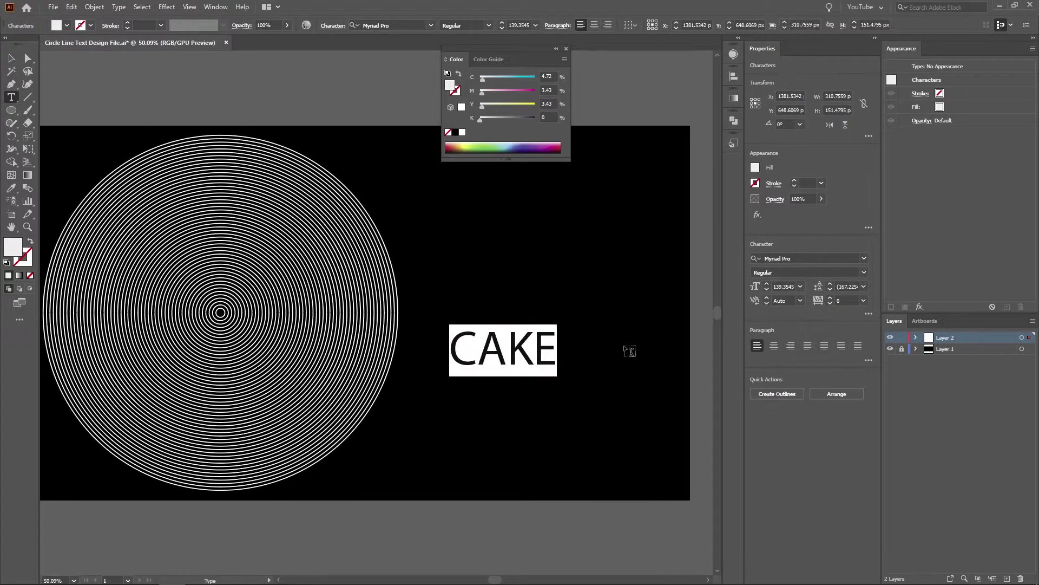
pyautogui.click(787, 260)
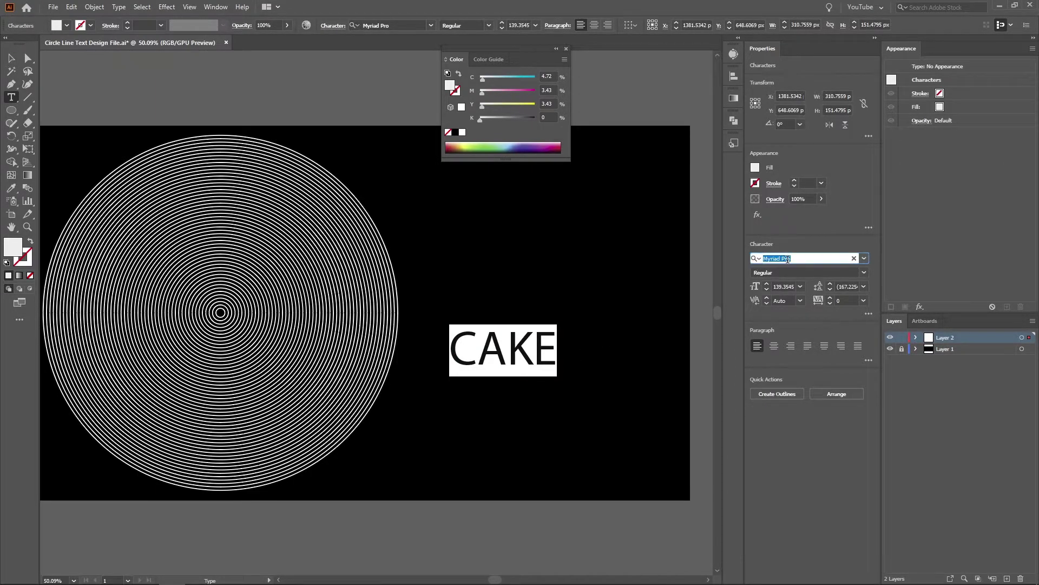
pyautogui.write('FUTU')
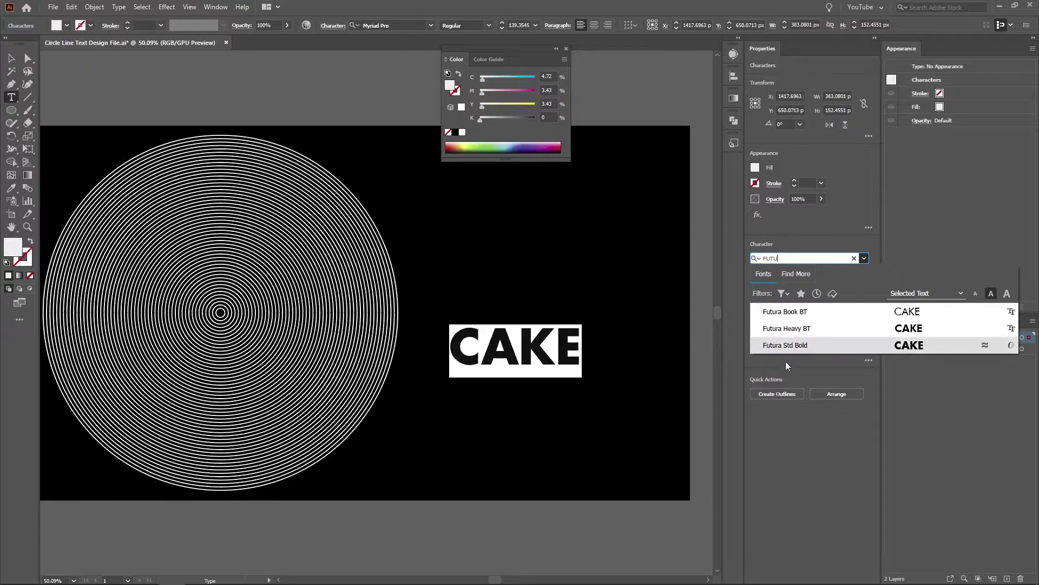
pyautogui.click(789, 346)
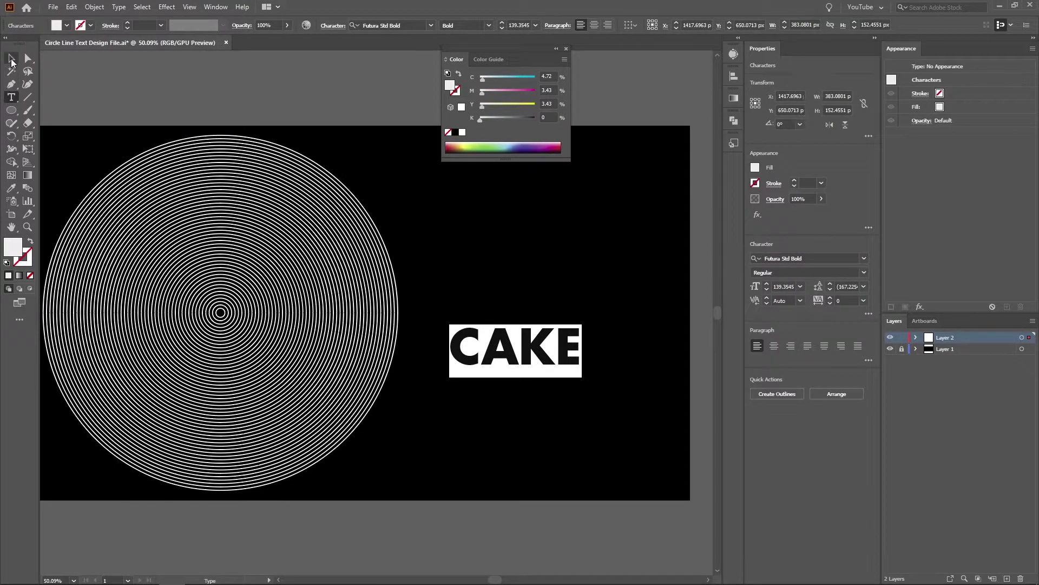
# Step: Fill CAKE with magenta (R247 G15 B159)
pyautogui.click(11, 60)
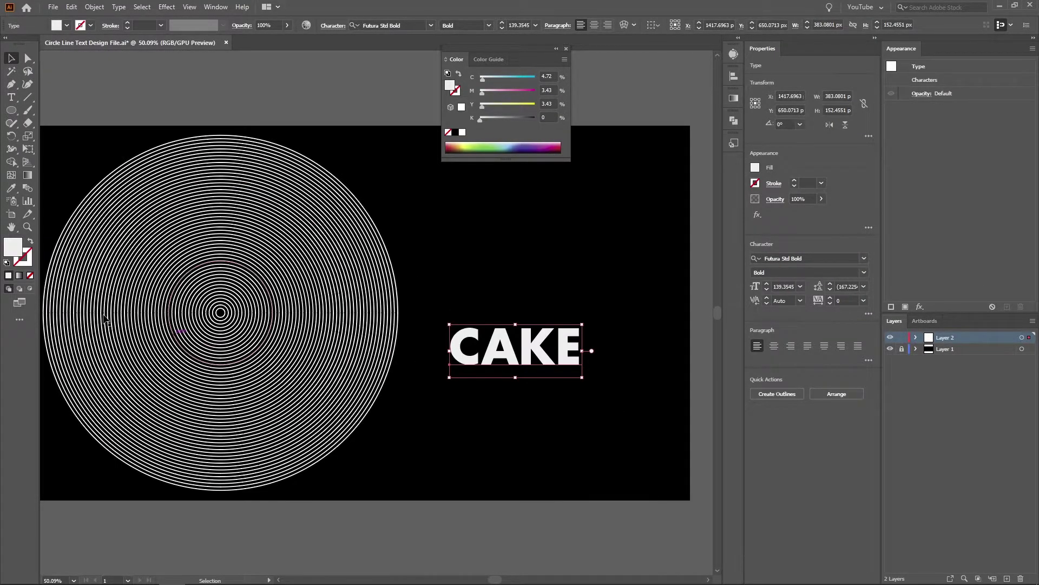
pyautogui.doubleClick(8, 249)
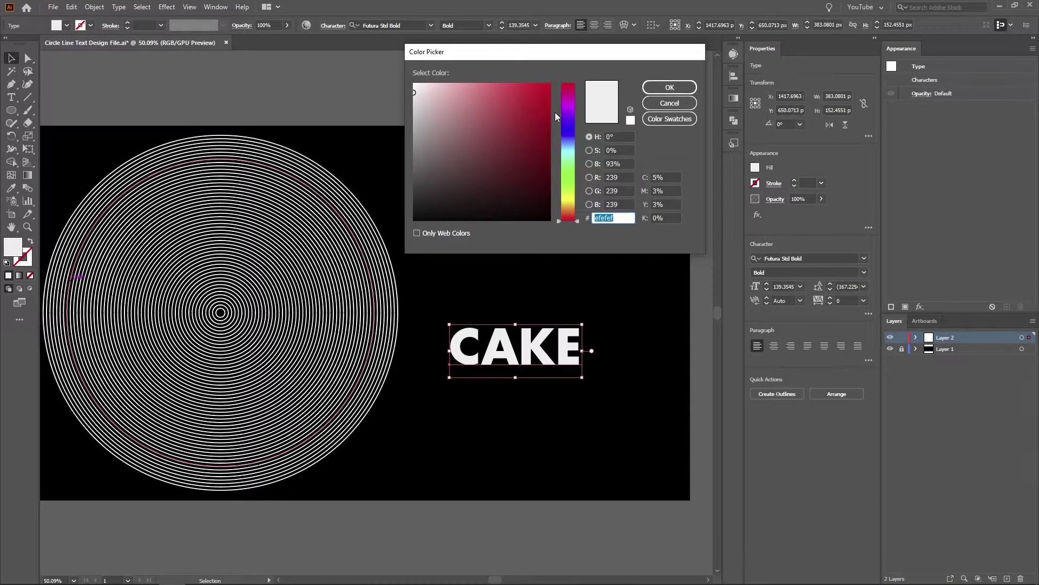
pyautogui.click(566, 102)
pyautogui.click(542, 89)
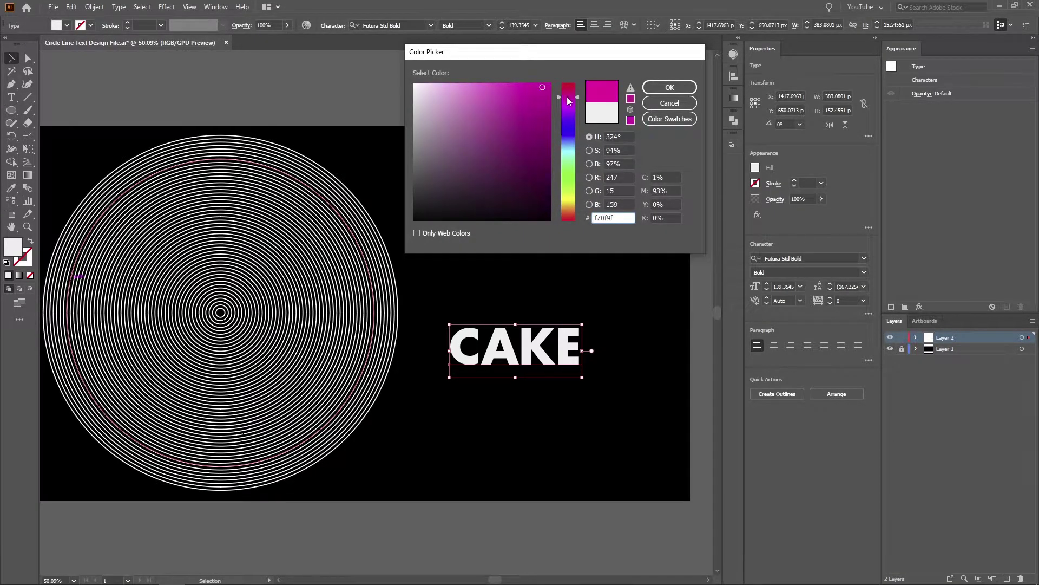
pyautogui.click(670, 87)
pyautogui.click(580, 258)
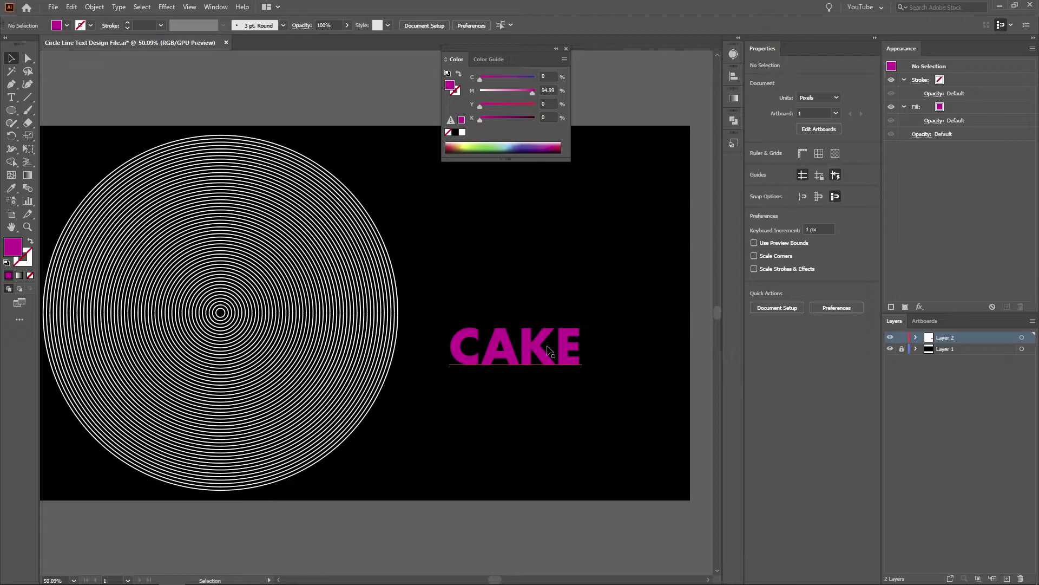
pyautogui.moveTo(611, 297); pyautogui.dragTo(458, 402)
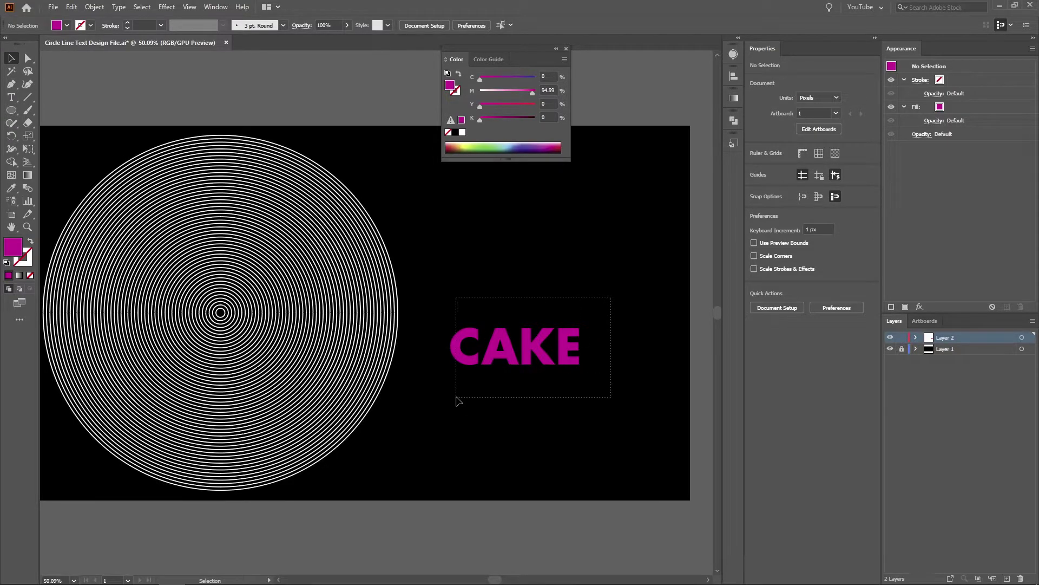
# Step: Convert the CAKE text to outlines and ungroup the letters
pyautogui.press('a')
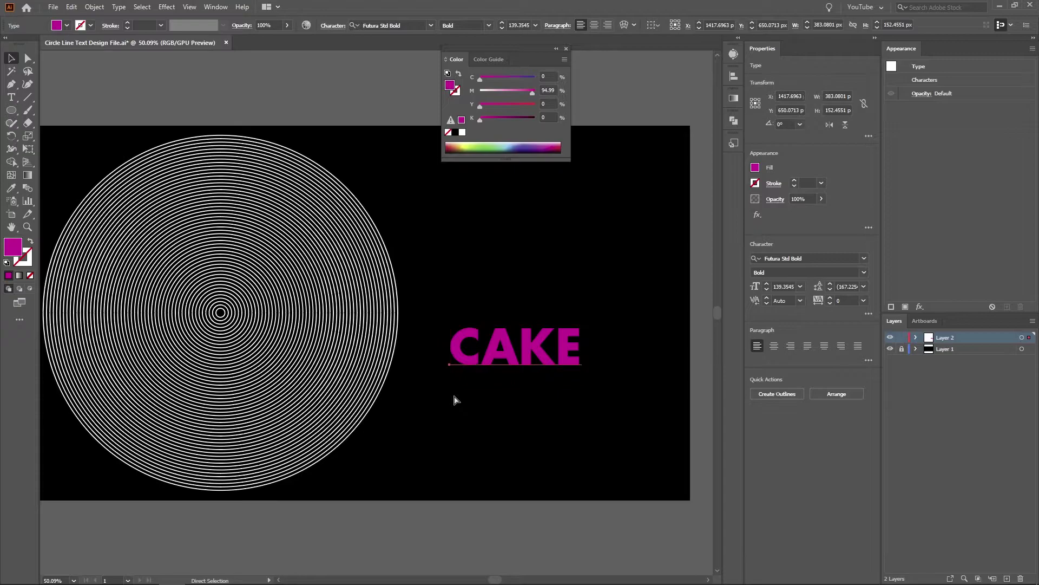
pyautogui.hotkey('ctrl', 'shift', 'o')
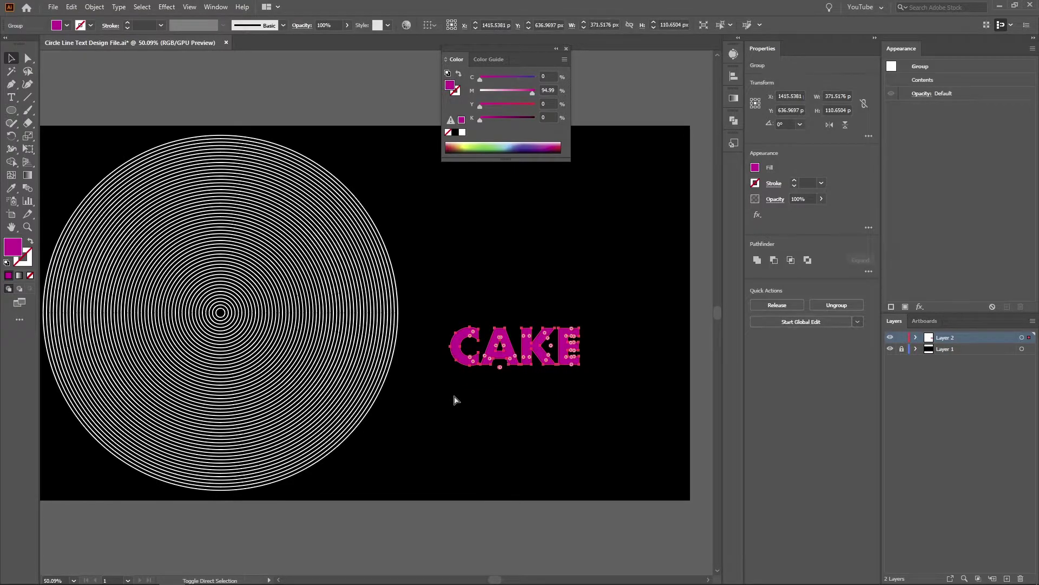
pyautogui.press('v')
pyautogui.click(507, 298)
pyautogui.click(511, 354)
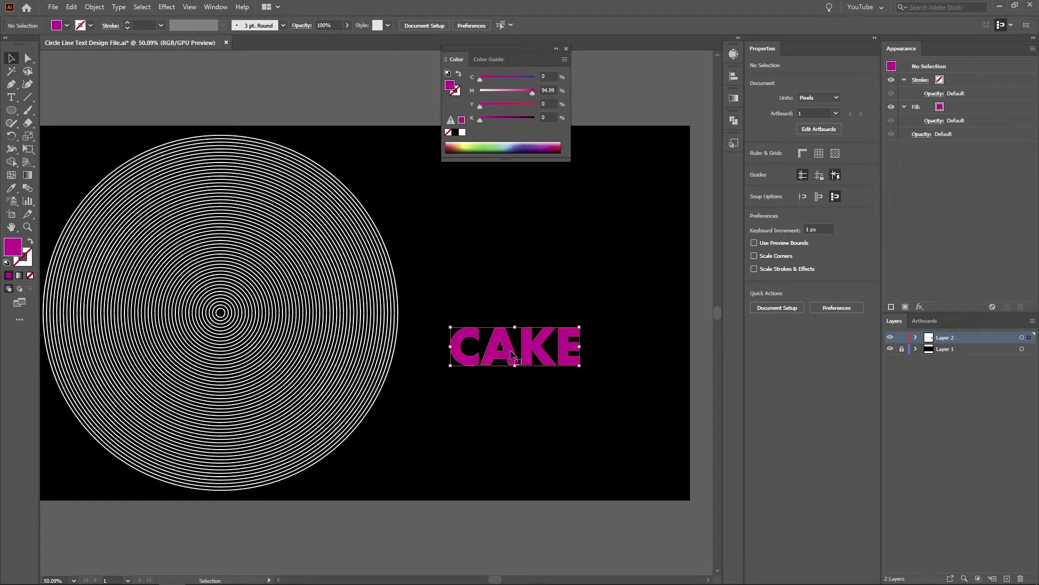
pyautogui.rightClick(512, 357)
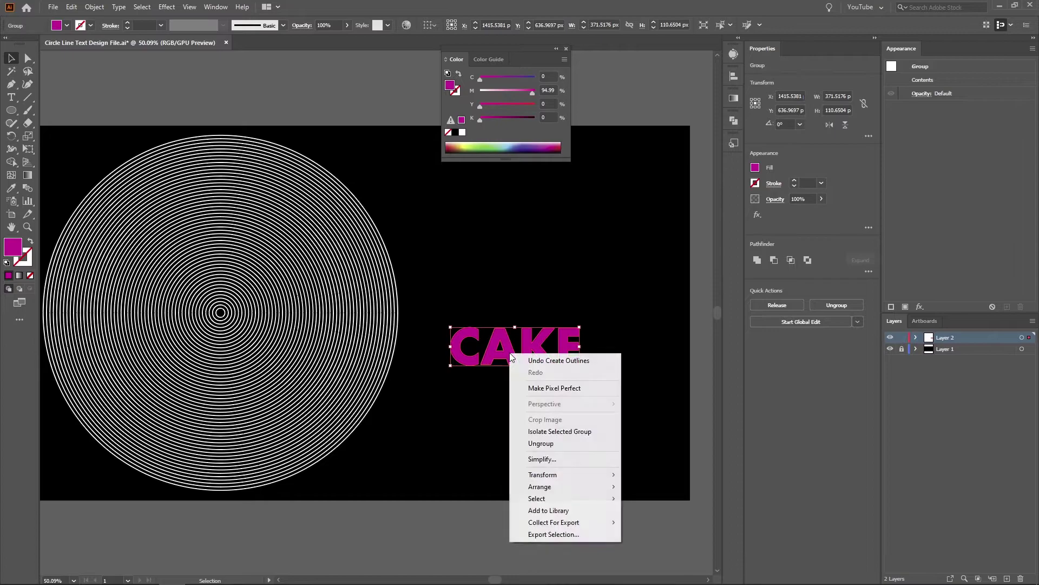
pyautogui.click(541, 443)
# Step: Try moving the C, A and K lower, then undo back to the grouped outlines
pyautogui.click(503, 424)
pyautogui.moveTo(470, 362); pyautogui.dragTo(434, 397)
pyautogui.moveTo(515, 351); pyautogui.dragTo(497, 387)
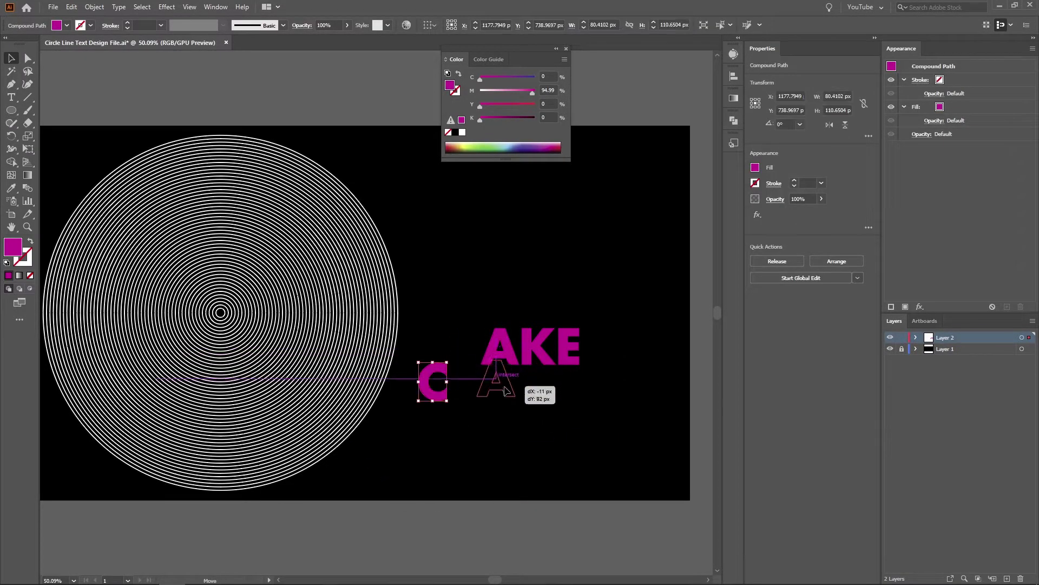
pyautogui.moveTo(560, 357); pyautogui.dragTo(564, 383)
pyautogui.press('a')
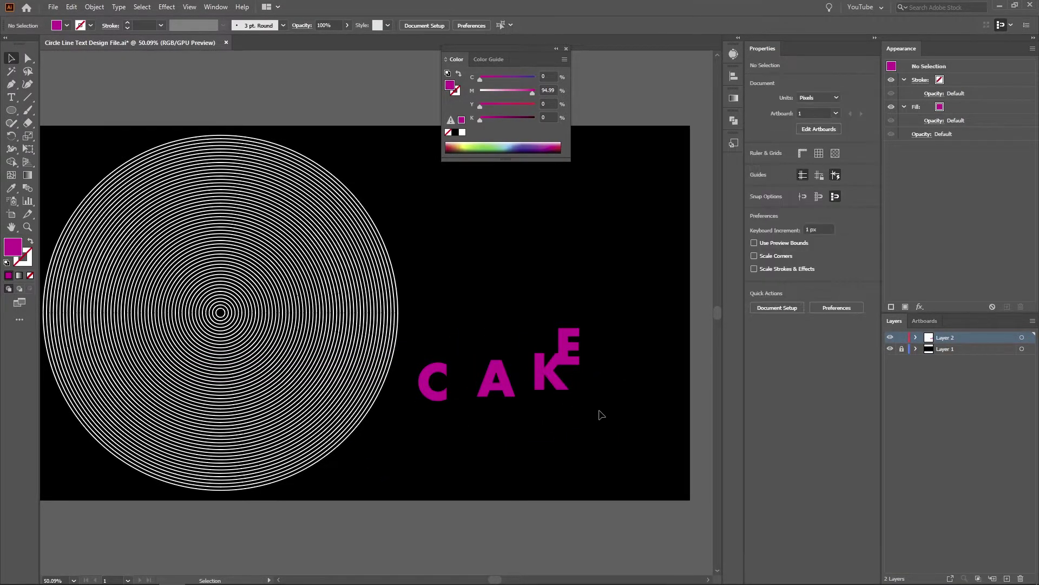
pyautogui.hotkey('ctrl', 'z')
pyautogui.hotkey('ctrl', 'z')
pyautogui.hotkey('ctrl', 'z')
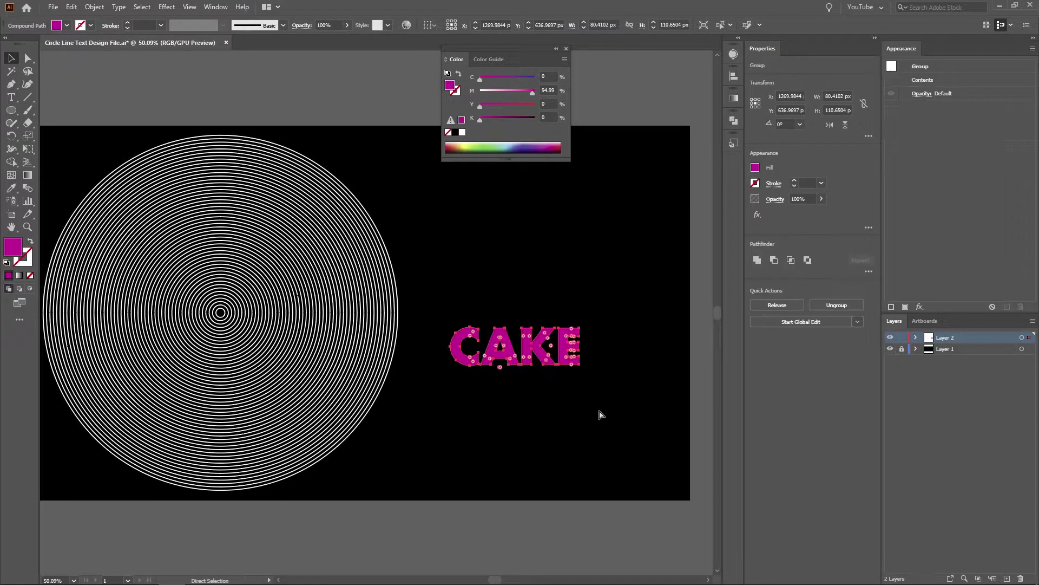
pyautogui.hotkey('ctrl', 'a')
pyautogui.press('v')
pyautogui.click(596, 412)
pyautogui.click(530, 351)
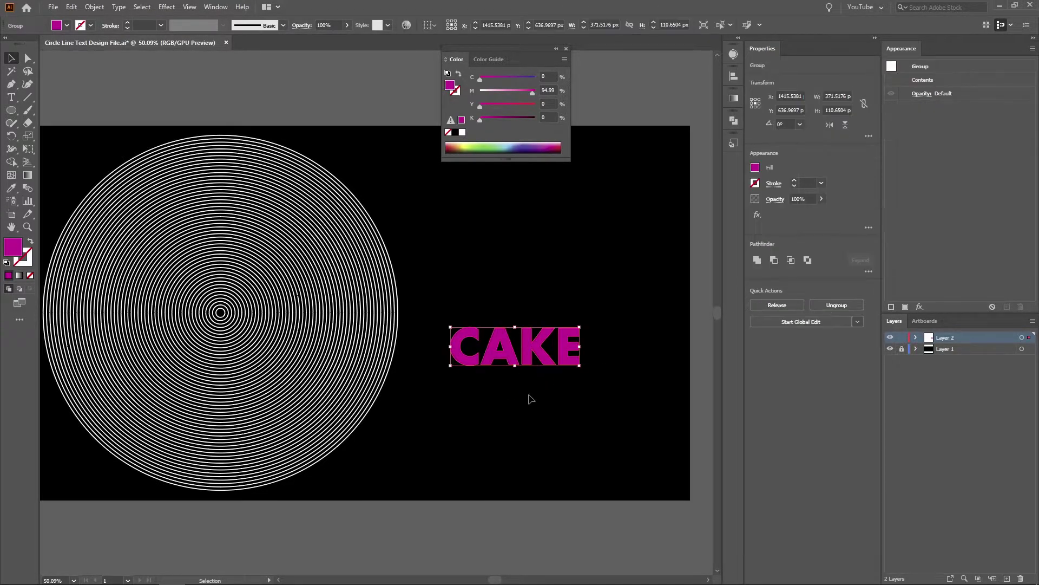
# Step: Move the CAKE group over the rings, enlarge it to about 554 px wide, and centre it
pyautogui.moveTo(511, 357); pyautogui.dragTo(155, 370)
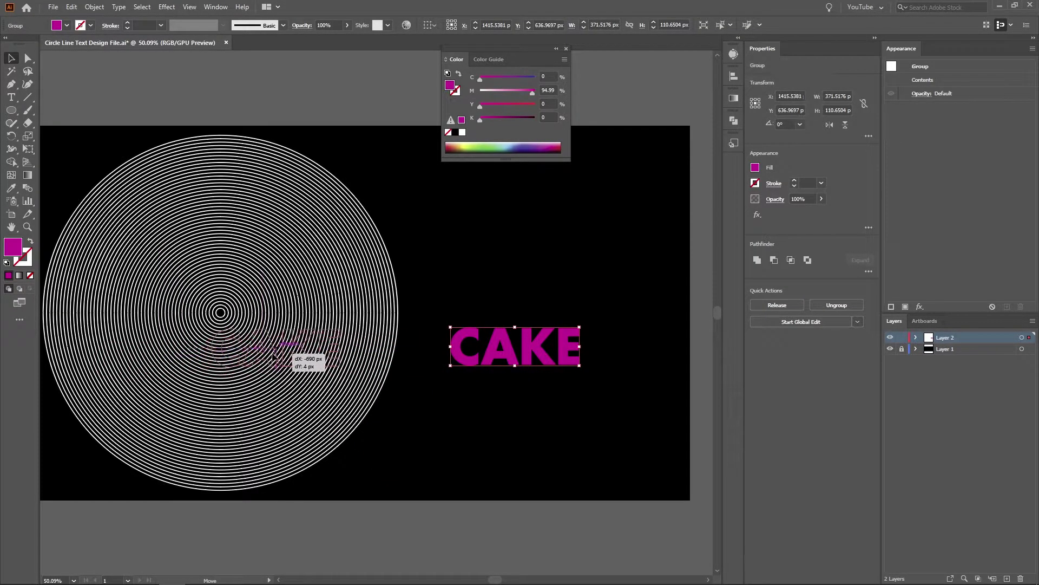
pyautogui.moveTo(154, 370)
pyautogui.mouseDown()
pyautogui.moveTo(219, 342)
pyautogui.moveTo(382, 364)
pyautogui.mouseUp()
pyautogui.moveTo(271, 341)
pyautogui.mouseDown()
pyautogui.moveTo(189, 278)
pyautogui.moveTo(204, 263)
pyautogui.moveTo(183, 146)
pyautogui.mouseUp()
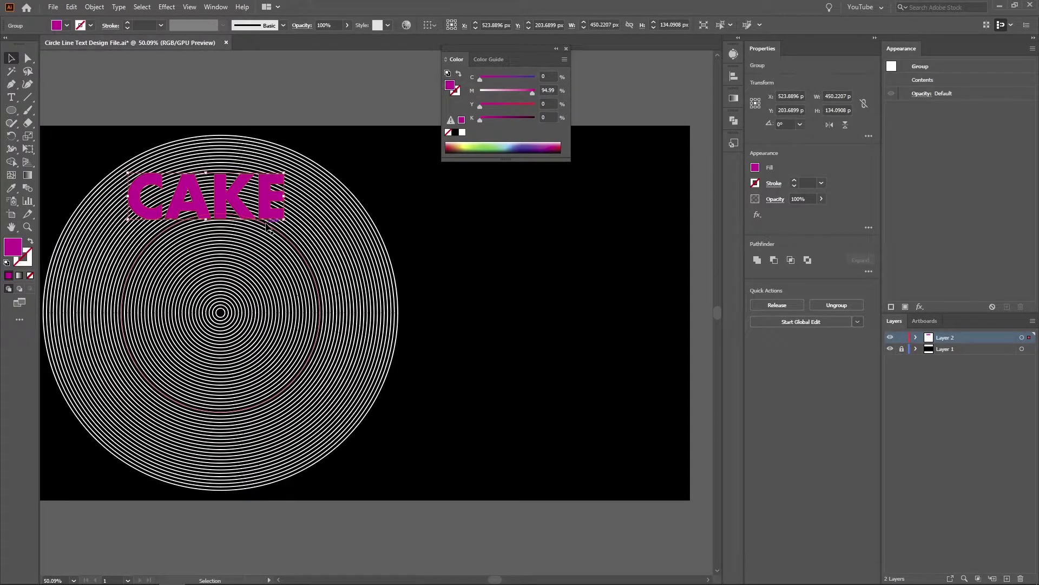
pyautogui.moveTo(230, 203); pyautogui.dragTo(177, 367)
pyautogui.moveTo(234, 385); pyautogui.dragTo(356, 421)
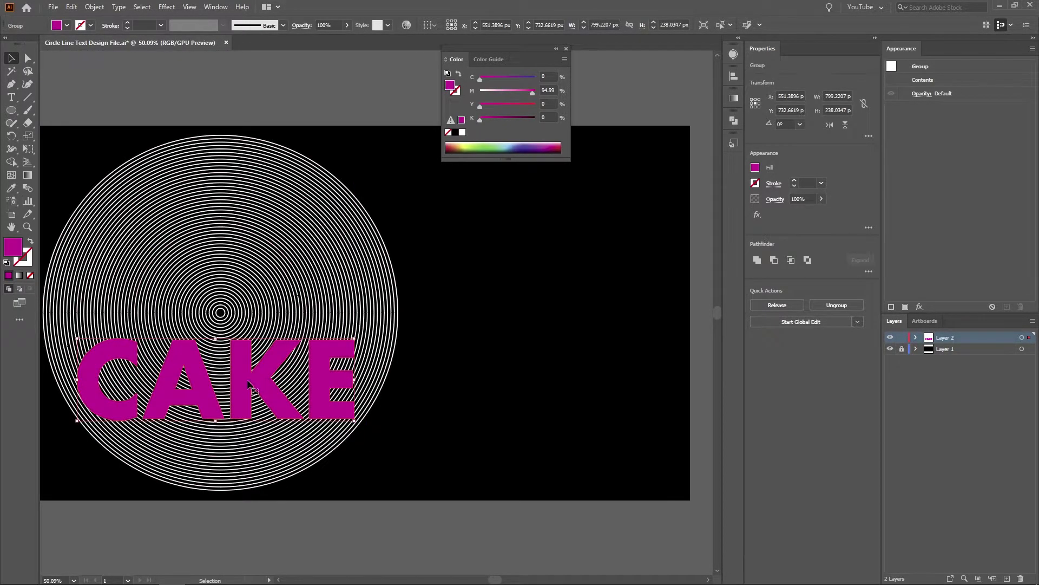
pyautogui.moveTo(248, 383)
pyautogui.mouseDown()
pyautogui.moveTo(245, 327)
pyautogui.moveTo(222, 315)
pyautogui.moveTo(256, 331)
pyautogui.mouseUp()
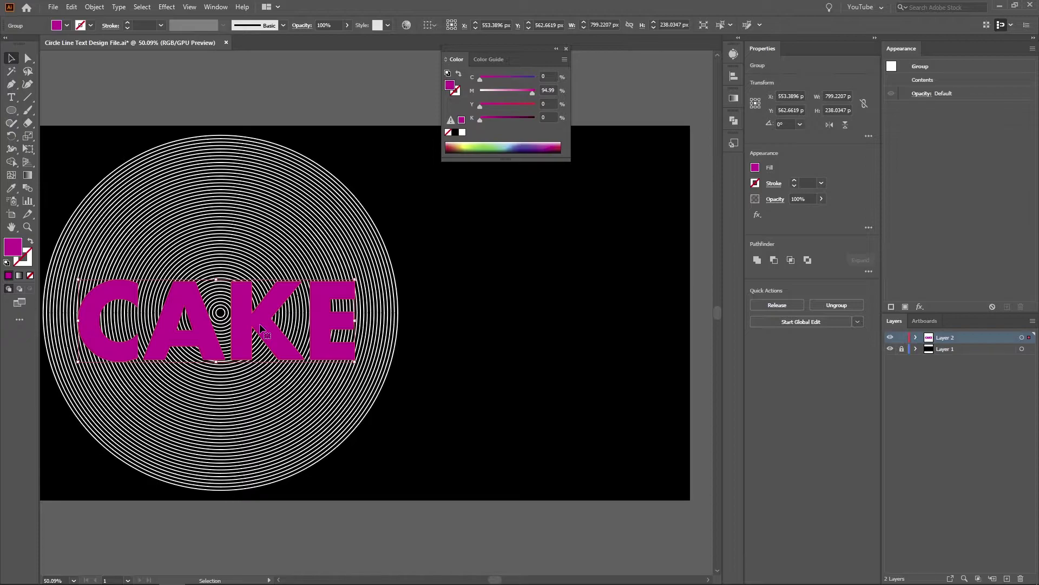
# Step: Send CAKE behind the rings, then move rings and CAKE right to the artboard centre
pyautogui.rightClick(253, 320)
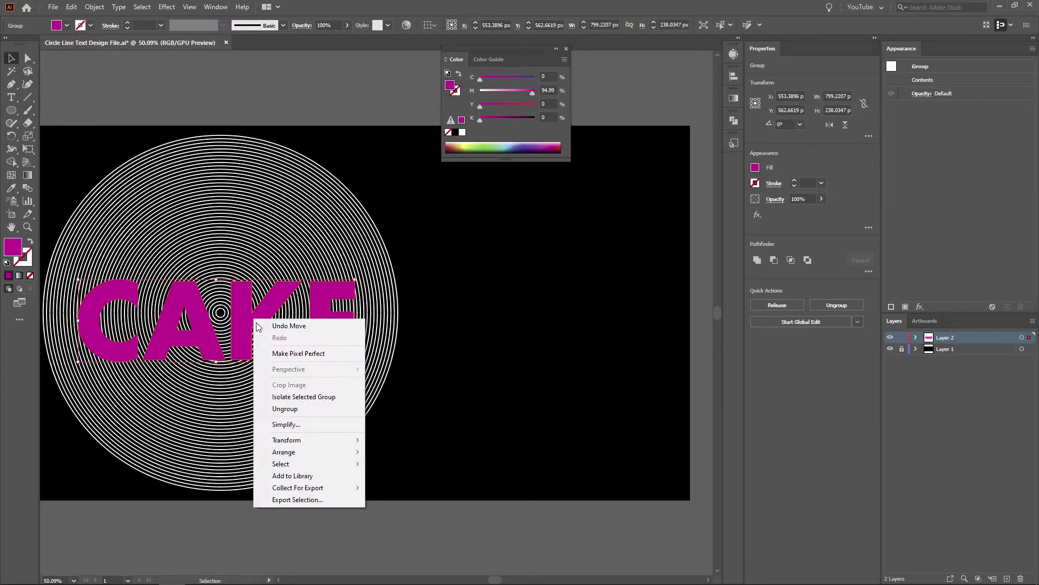
pyautogui.moveTo(284, 451)
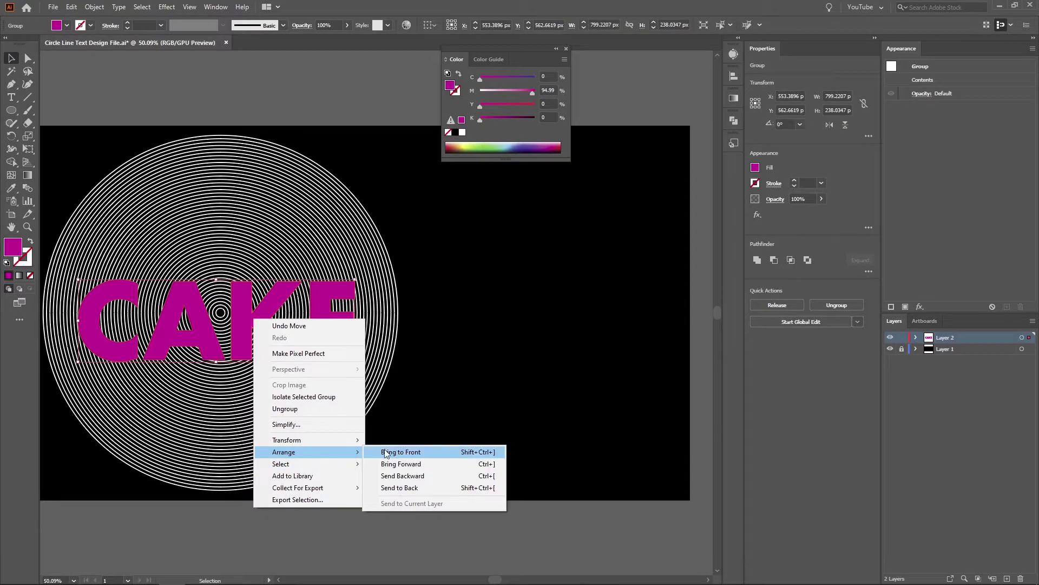
pyautogui.click(401, 488)
pyautogui.click(343, 377)
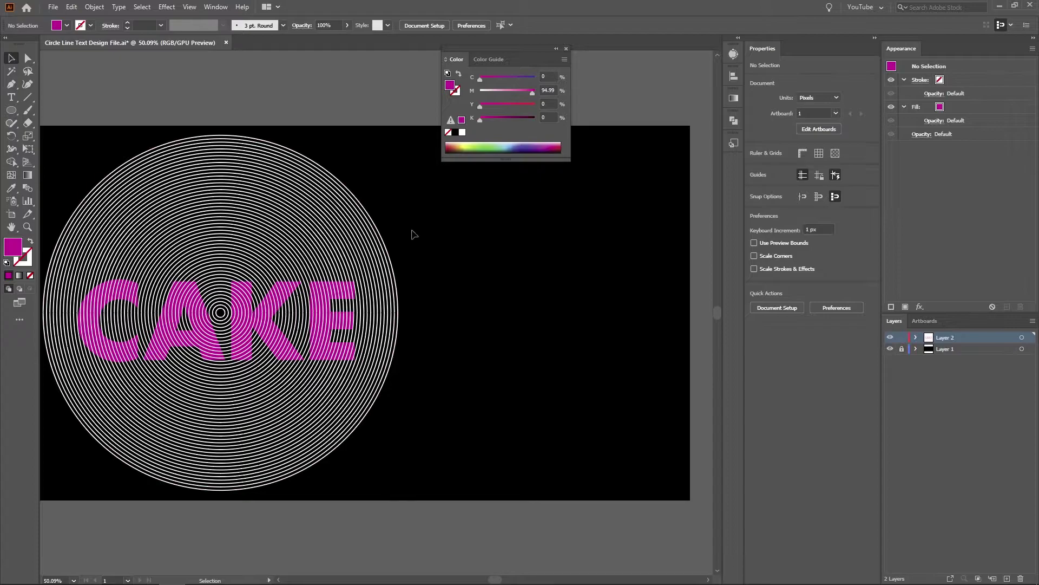
pyautogui.moveTo(417, 136); pyautogui.dragTo(71, 490)
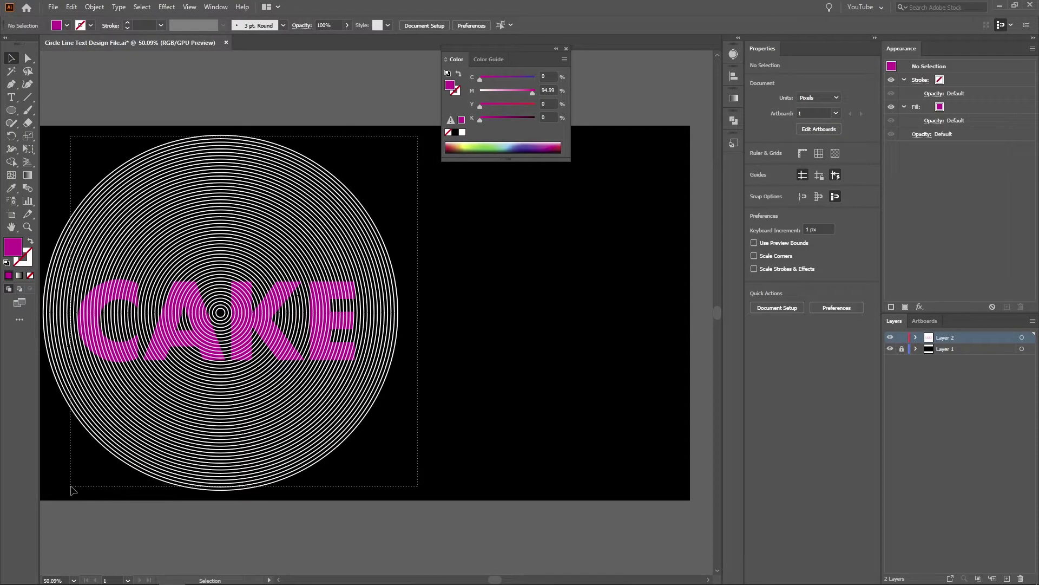
pyautogui.moveTo(197, 331); pyautogui.dragTo(317, 331)
# Step: Select the rings and CAKE together and apply Pathfinder Outline
pyautogui.click(566, 49)
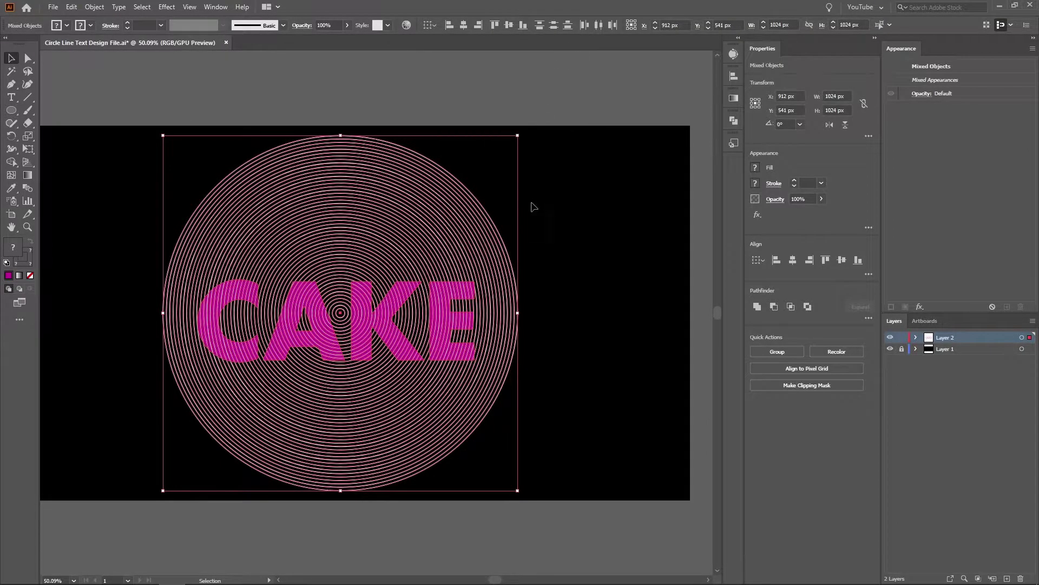
pyautogui.click(530, 205)
pyautogui.moveTo(625, 104)
pyautogui.mouseDown()
pyautogui.moveTo(226, 465)
pyautogui.moveTo(142, 510)
pyautogui.mouseUp()
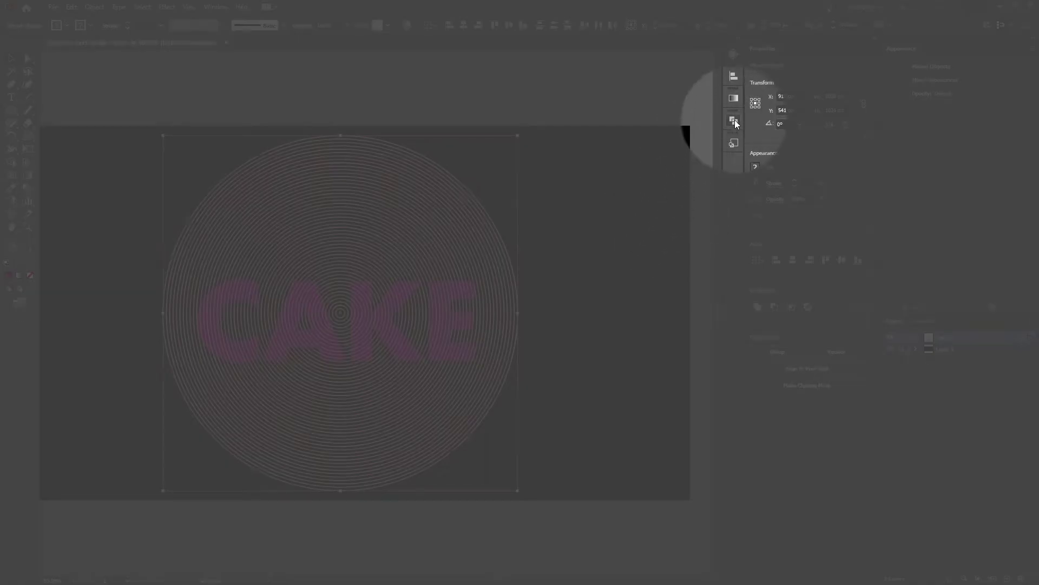
pyautogui.click(734, 120)
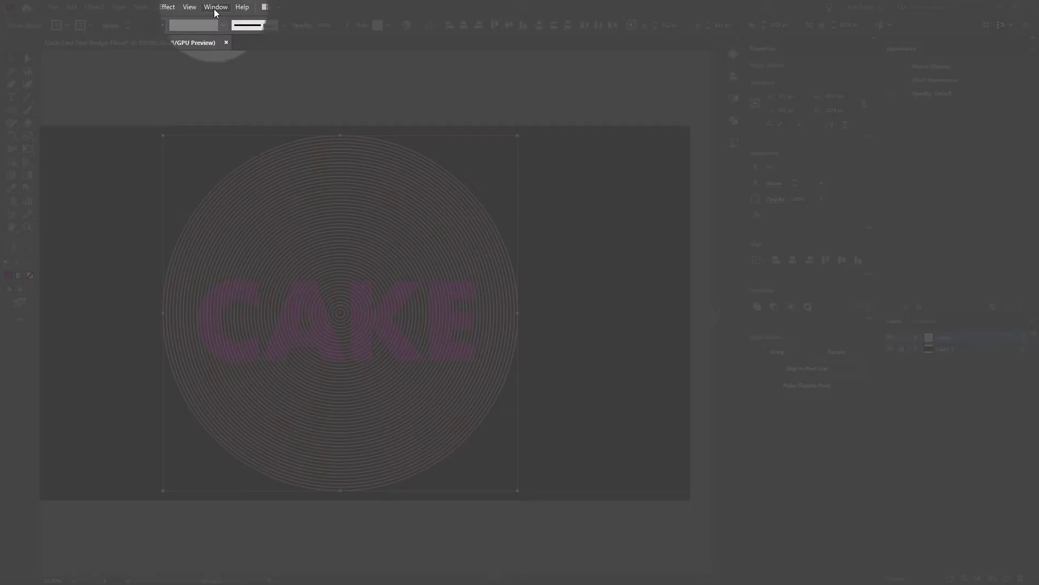
pyautogui.click(214, 7)
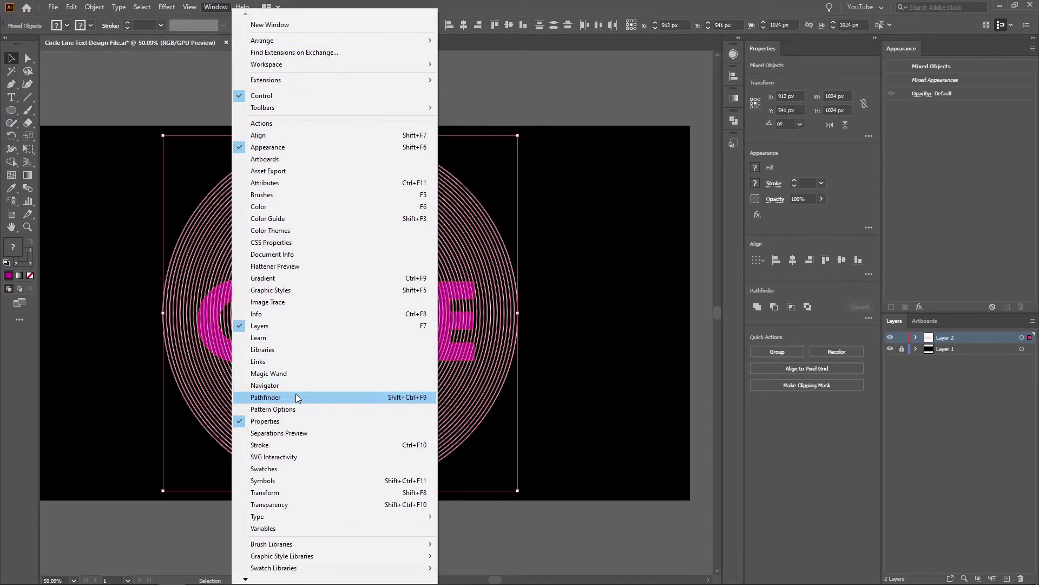
pyautogui.click(735, 119)
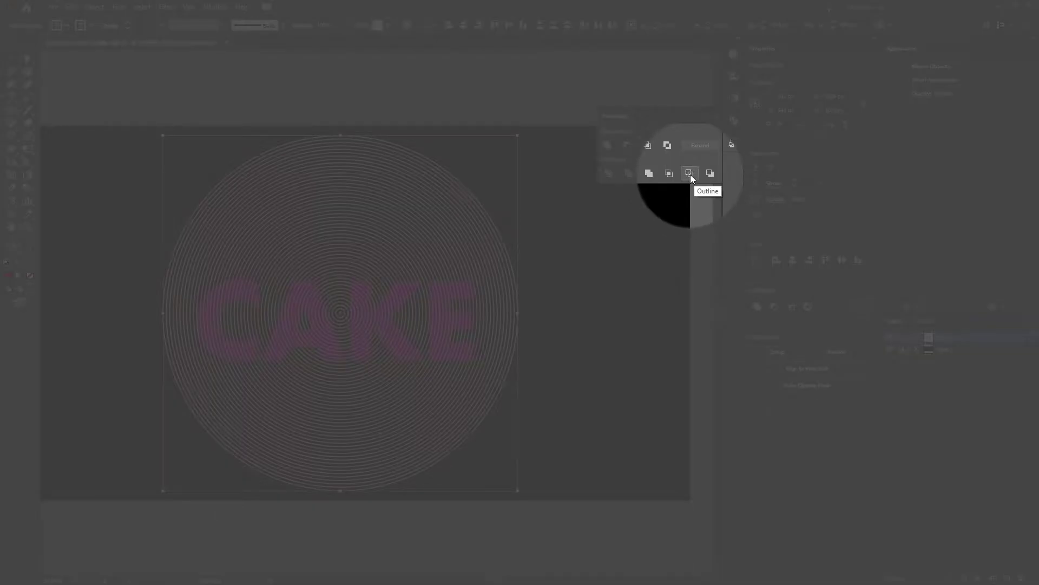
pyautogui.click(689, 174)
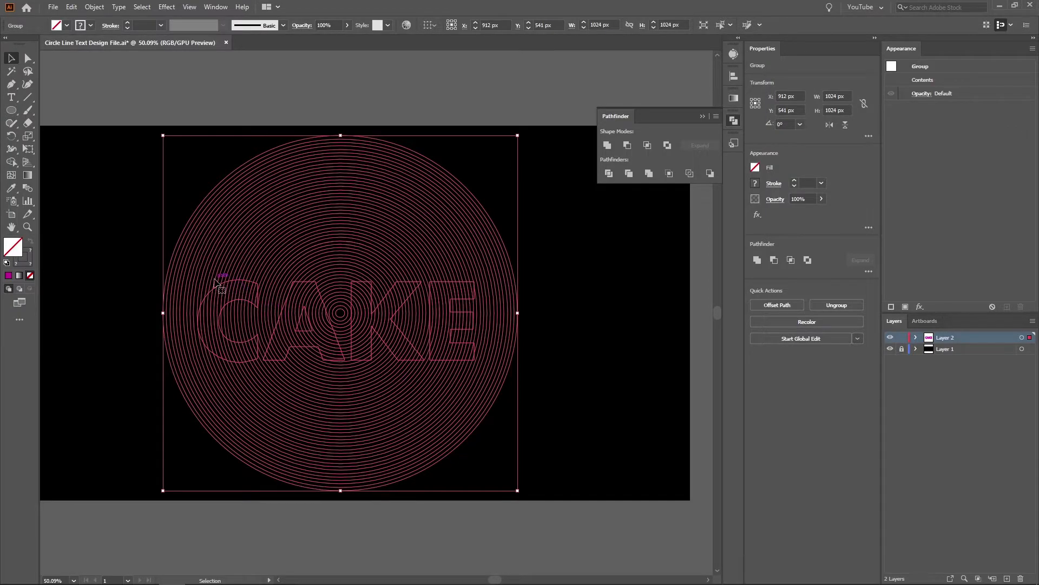
# Step: Ungroup the outlined line group into separate paths
pyautogui.click(68, 128)
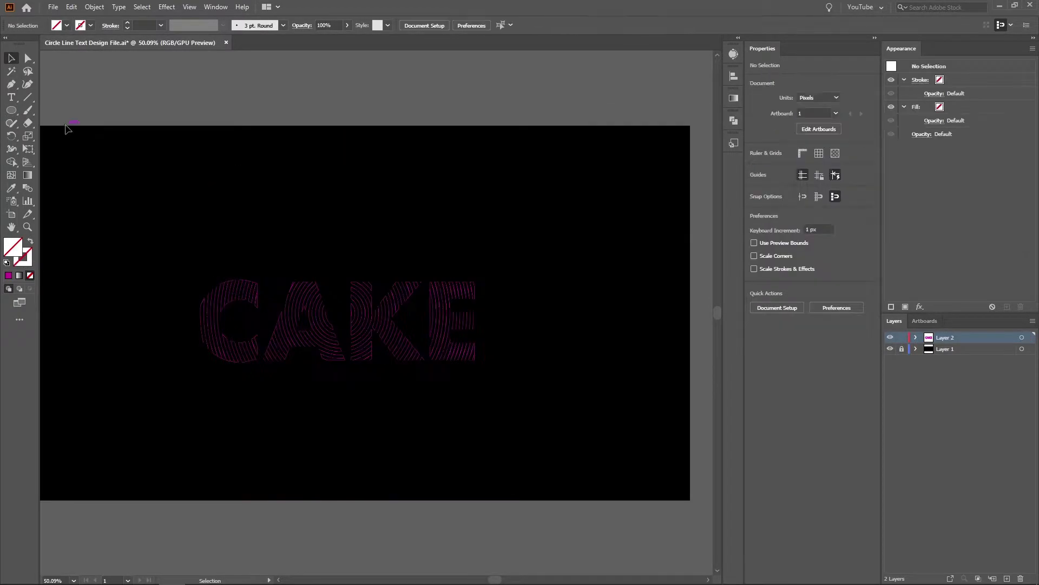
pyautogui.moveTo(610, 175)
pyautogui.mouseDown()
pyautogui.moveTo(319, 402)
pyautogui.moveTo(232, 427)
pyautogui.mouseUp()
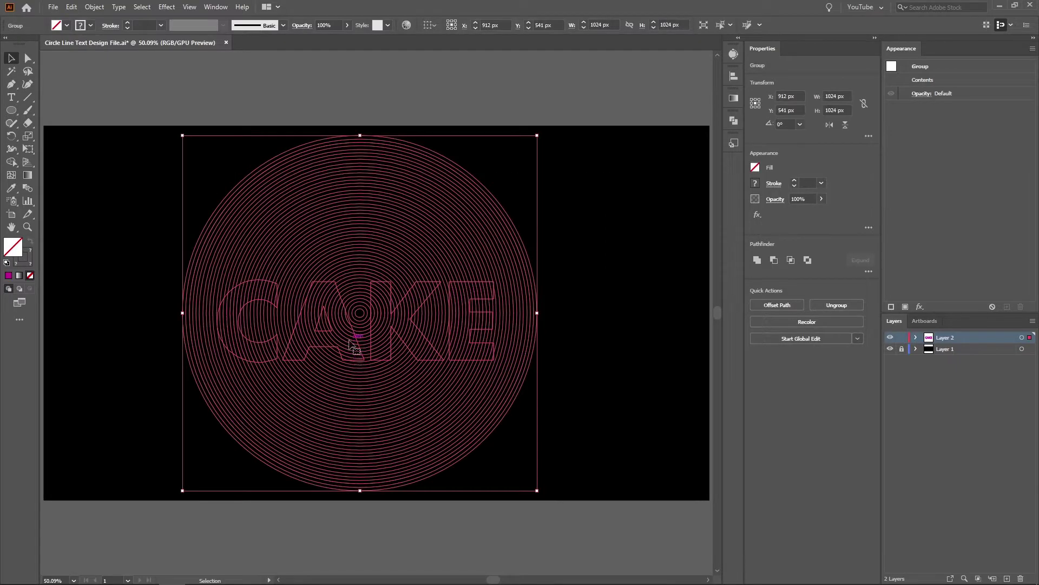
pyautogui.moveTo(350, 357)
pyautogui.mouseDown()
pyautogui.moveTo(370, 328)
pyautogui.moveTo(355, 354)
pyautogui.mouseUp()
pyautogui.rightClick(332, 309)
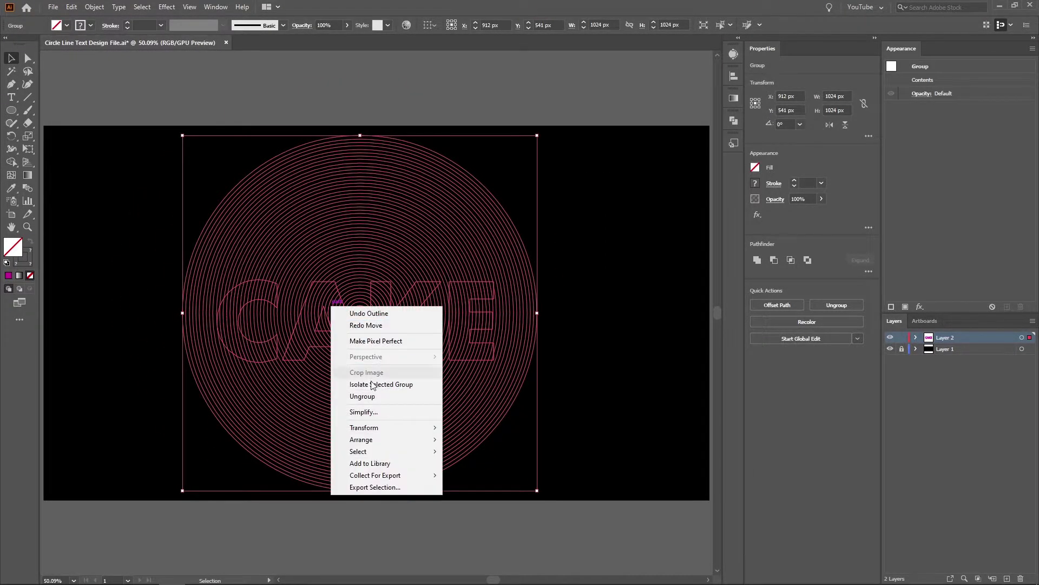
pyautogui.click(404, 398)
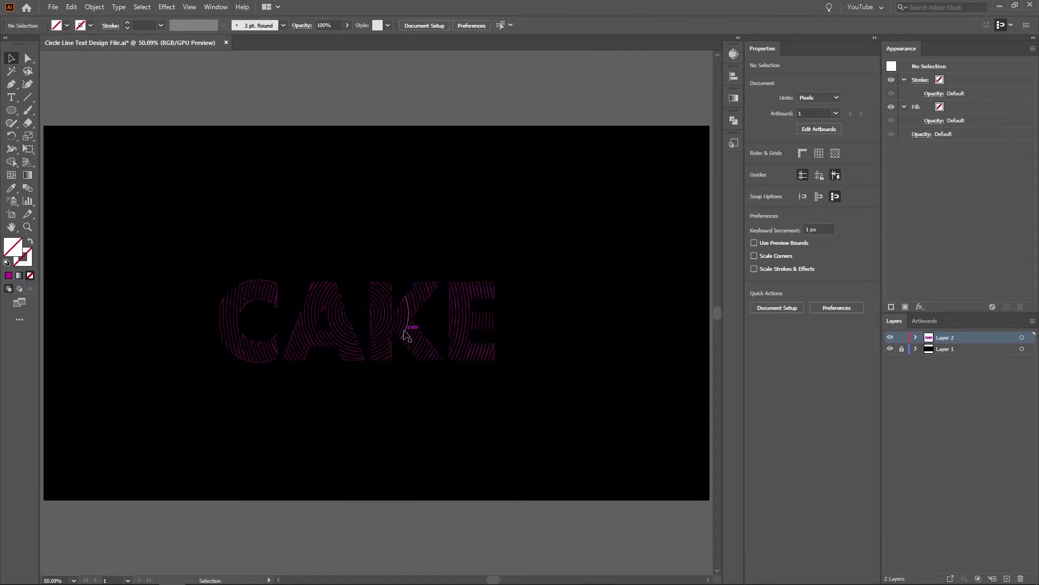
# Step: Delete the stray segment beside the K and zoom to 100% on the C
pyautogui.click(417, 347)
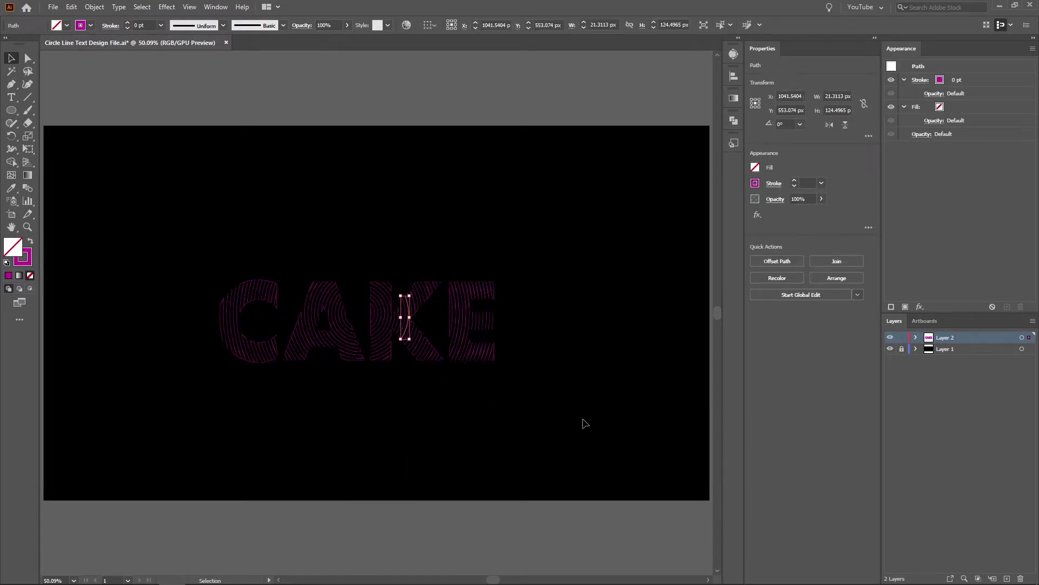
pyautogui.press('Delete')
pyautogui.hotkey('ctrl', '=')
pyautogui.hotkey('ctrl', '=')
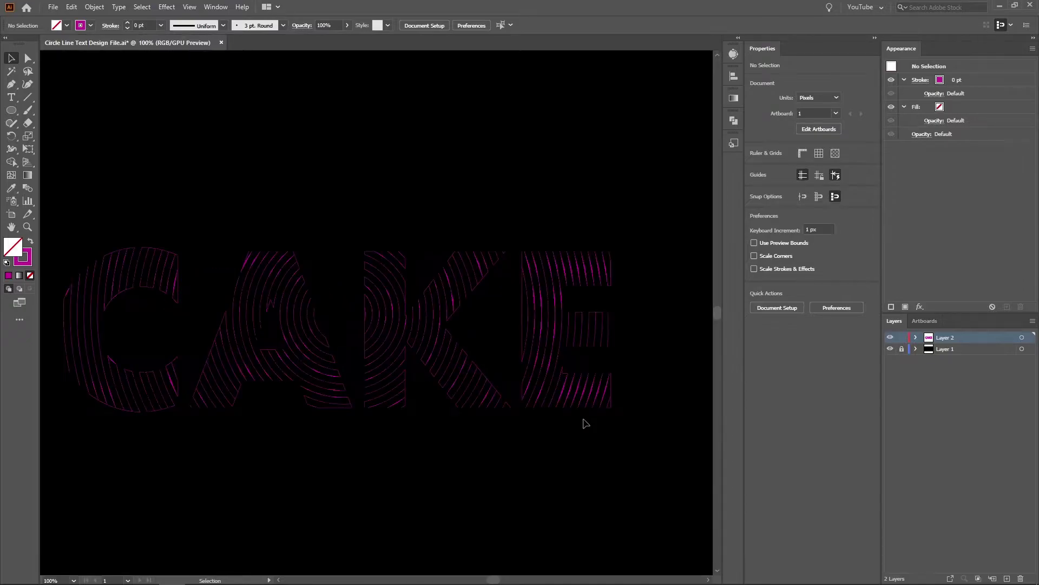
pyautogui.moveTo(433, 428); pyautogui.dragTo(541, 424)
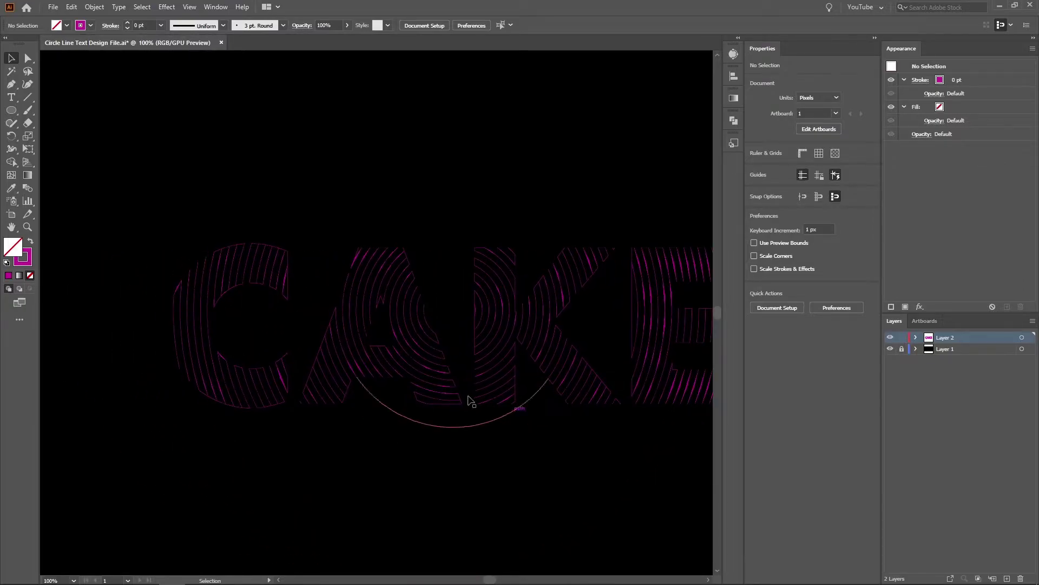
pyautogui.click(191, 342)
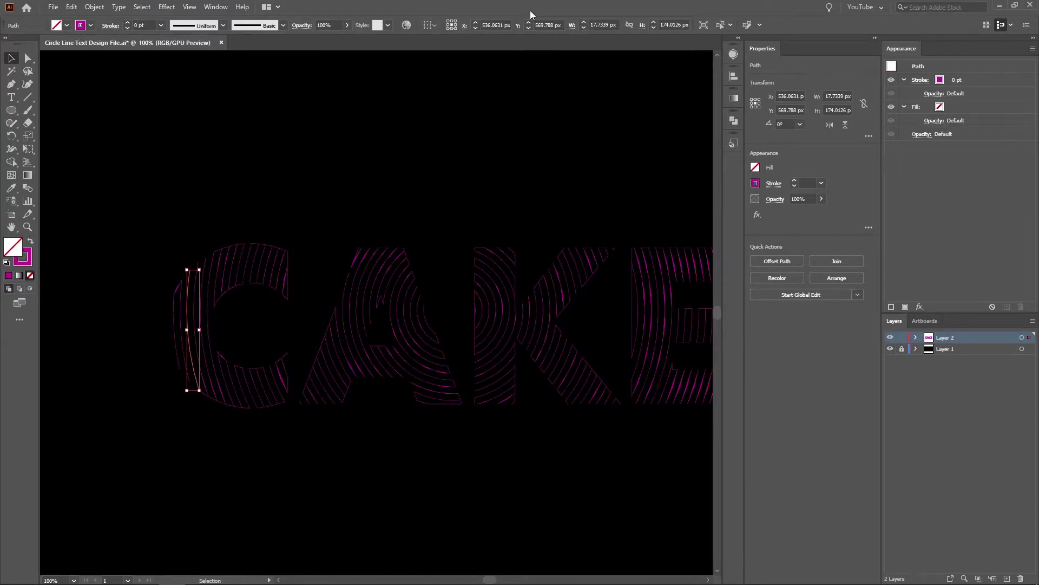
# Step: Show the Control bar and select all line paths similar to the CAKE edge segment
pyautogui.click(215, 6)
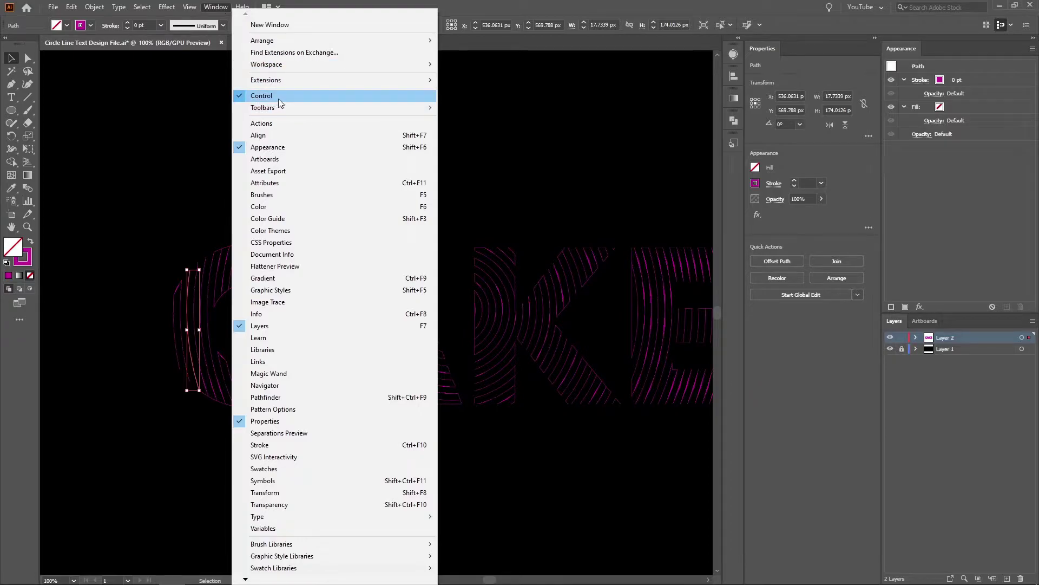
pyautogui.click(278, 98)
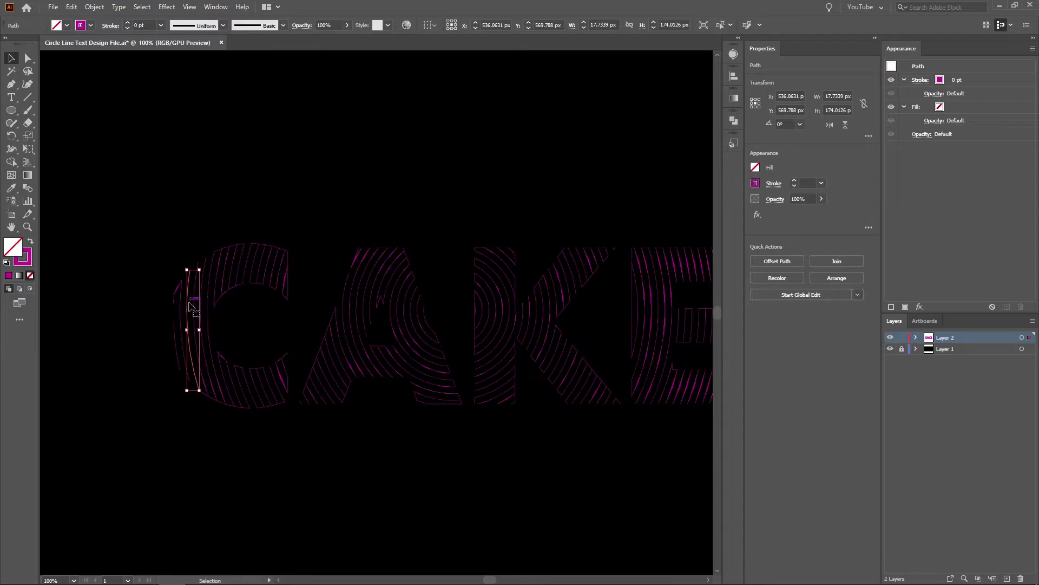
pyautogui.click(721, 25)
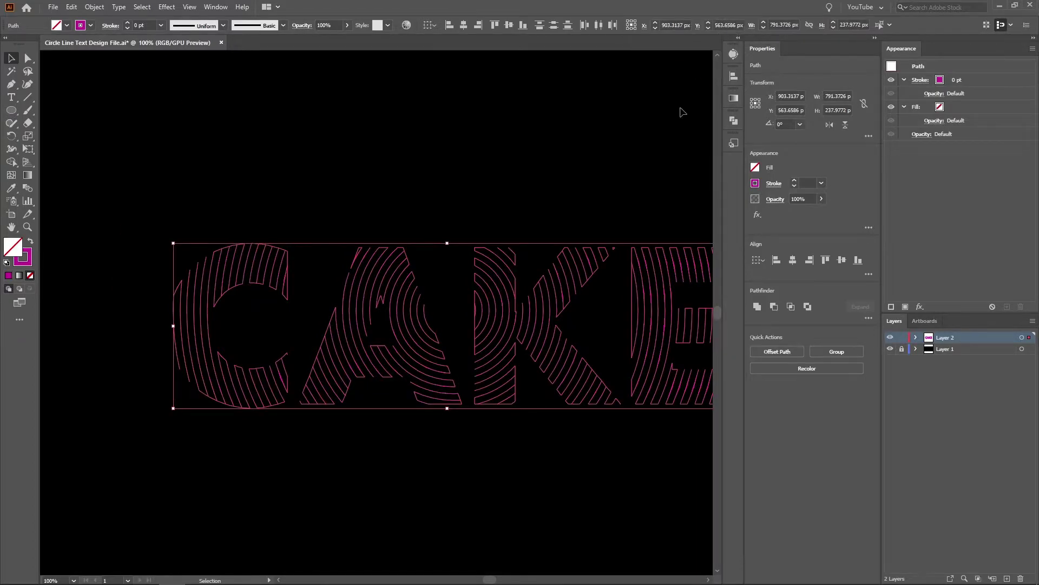
pyautogui.press('a')
pyautogui.press('Delete')
pyautogui.press('v')
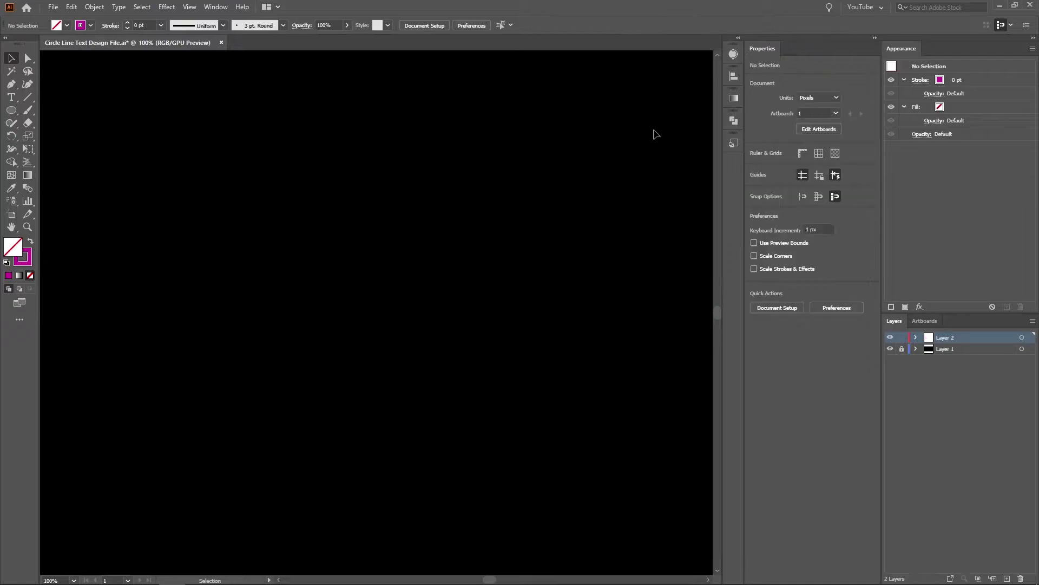
pyautogui.hotkey('ctrl', '-')
pyautogui.hotkey('ctrl', '-')
pyautogui.hotkey('ctrl', '-')
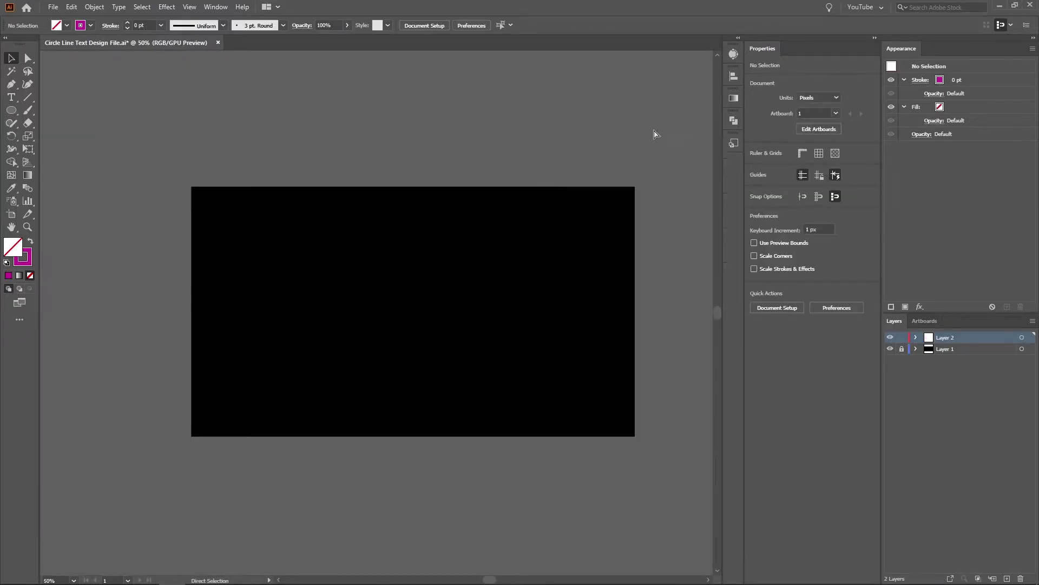
pyautogui.moveTo(646, 156); pyautogui.dragTo(604, 186)
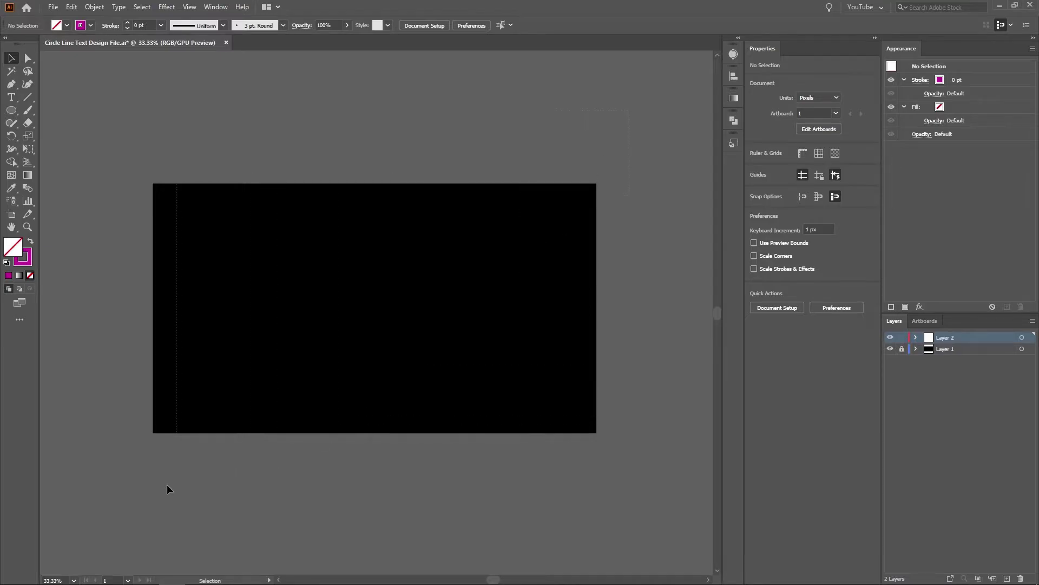
pyautogui.hotkey('ctrl', 'z')
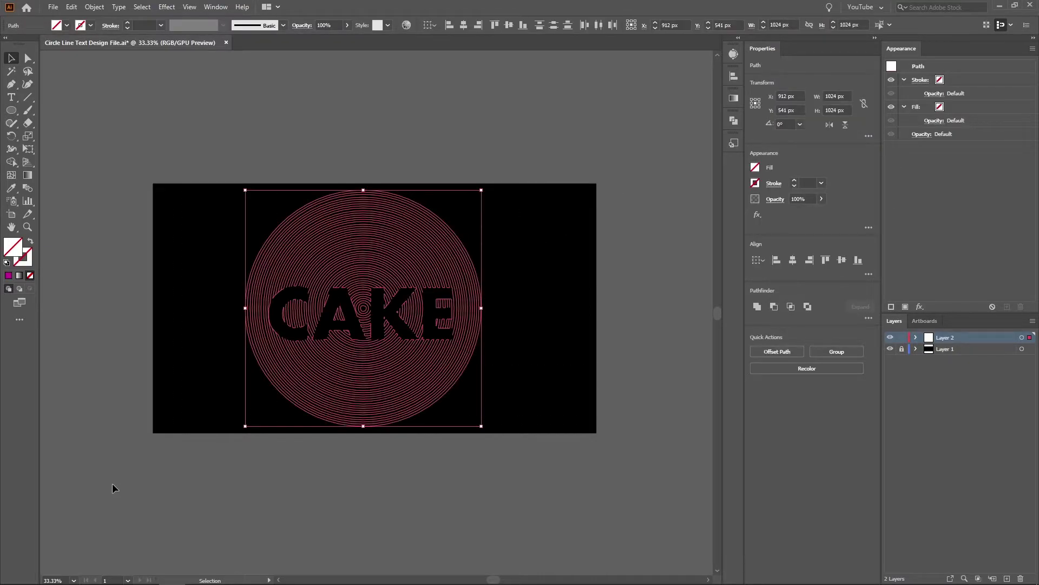
pyautogui.press('Delete')
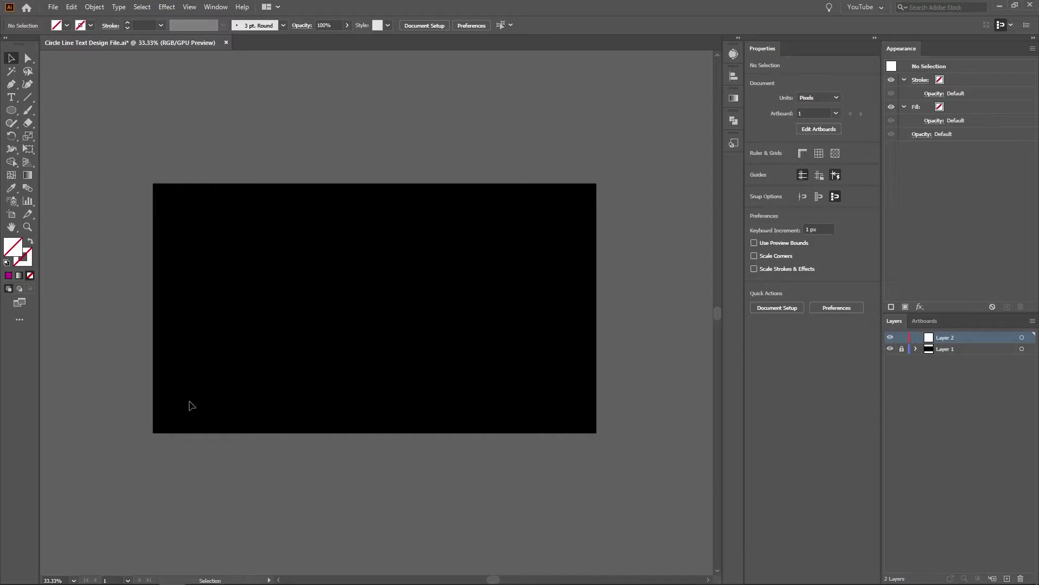
pyautogui.press('a')
pyautogui.hotkey('ctrl', 'z')
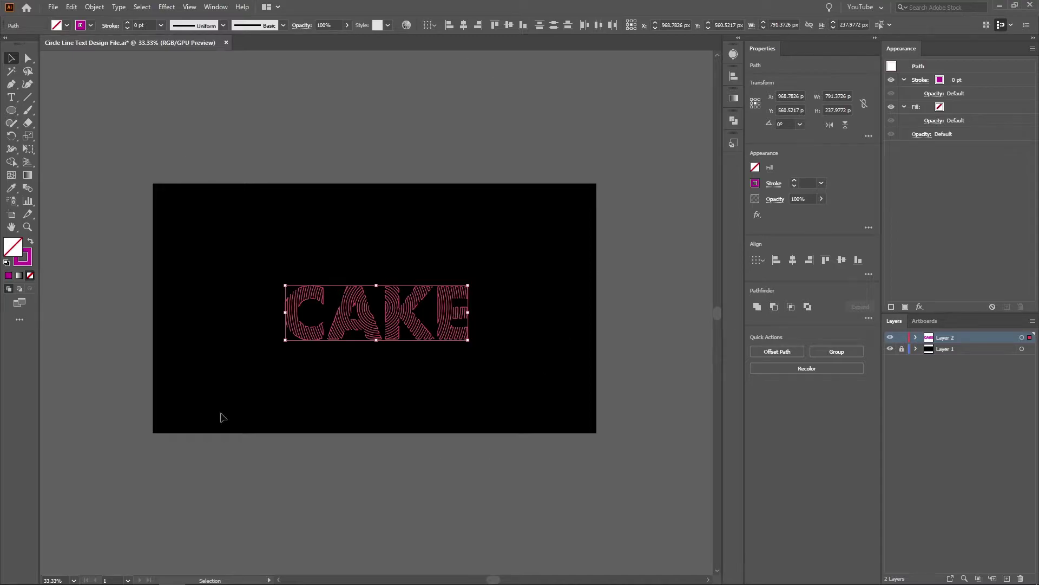
# Step: Zoom the letters to 200% and thicken the K's outer left arc to 2 pt
pyautogui.click(303, 449)
pyautogui.hotkey('ctrl', '+')
pyautogui.hotkey('ctrl', '+')
pyautogui.hotkey('ctrl', '+')
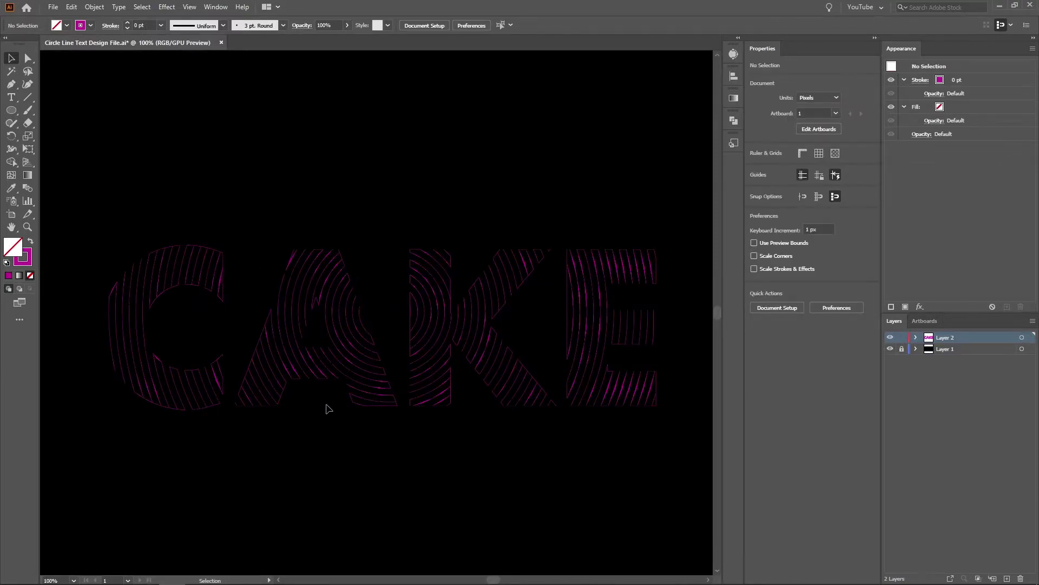
pyautogui.hotkey('ctrl', '+')
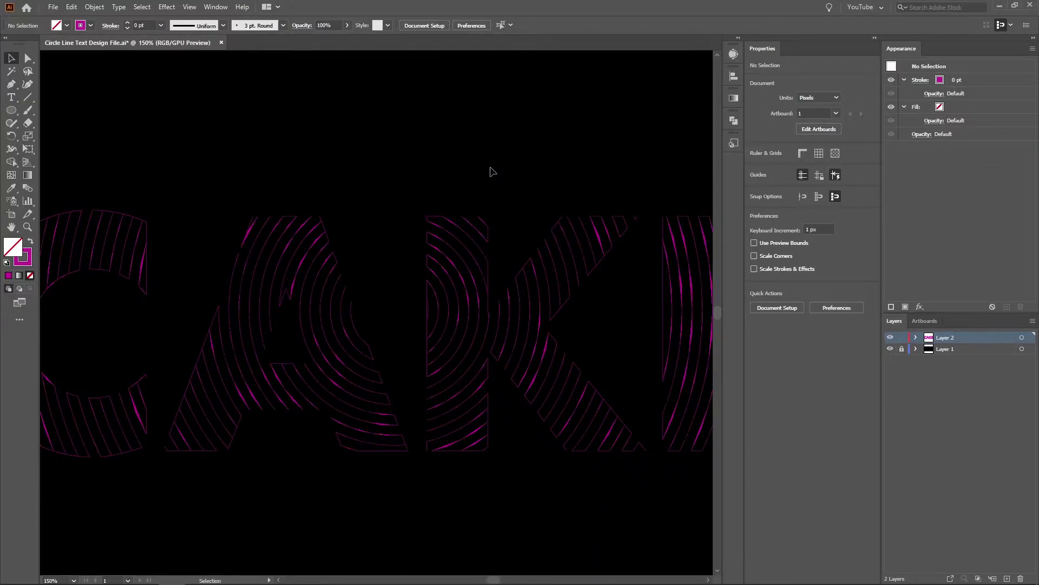
pyautogui.hotkey('ctrl', '+')
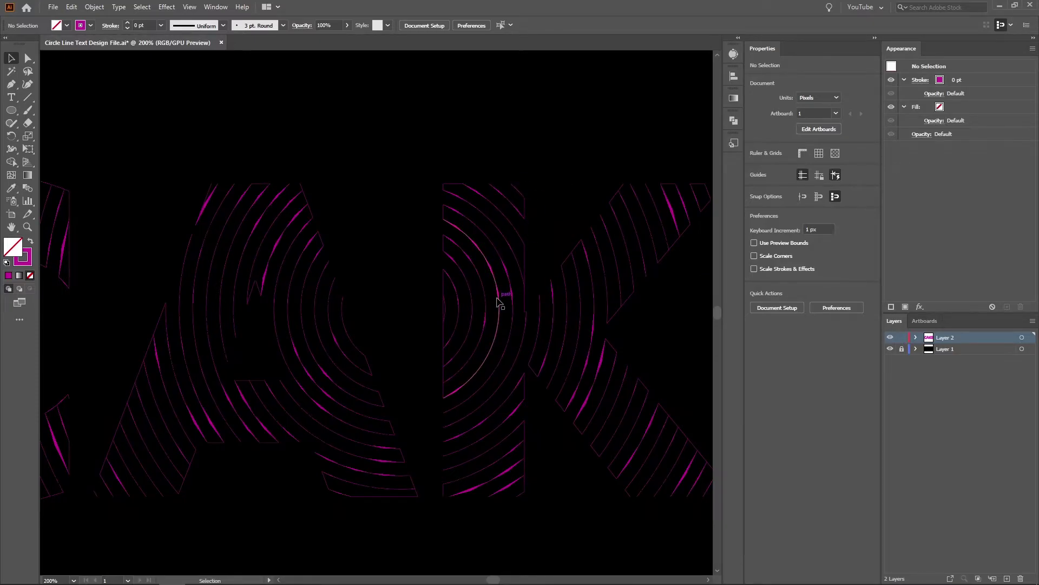
pyautogui.click(499, 296)
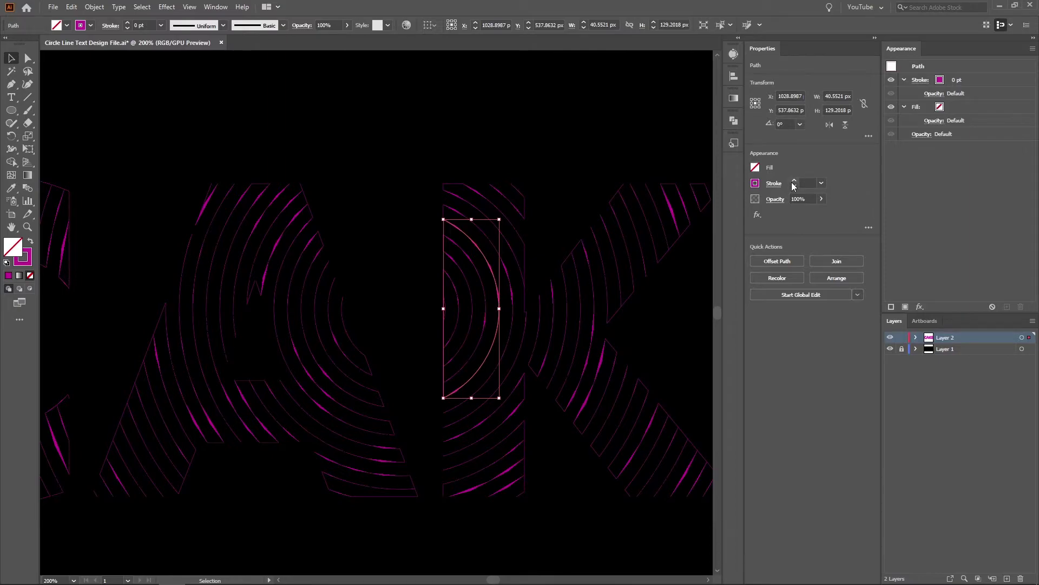
pyautogui.click(794, 182)
pyautogui.click(611, 126)
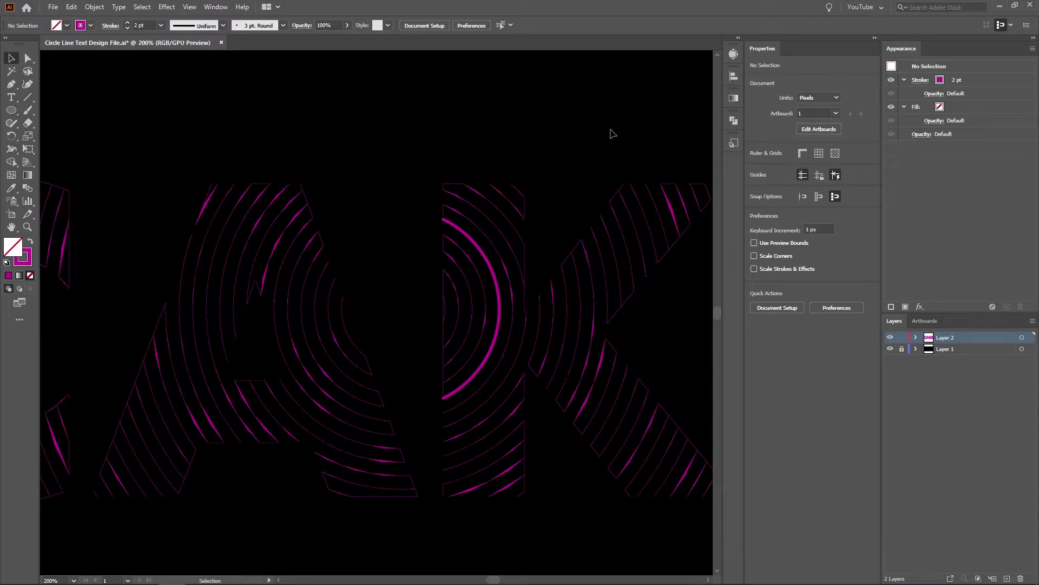
# Step: Thicken the stripes on the C's left side to a 4 pt stroke
pyautogui.press('space')
pyautogui.moveTo(288, 418); pyautogui.dragTo(531, 376)
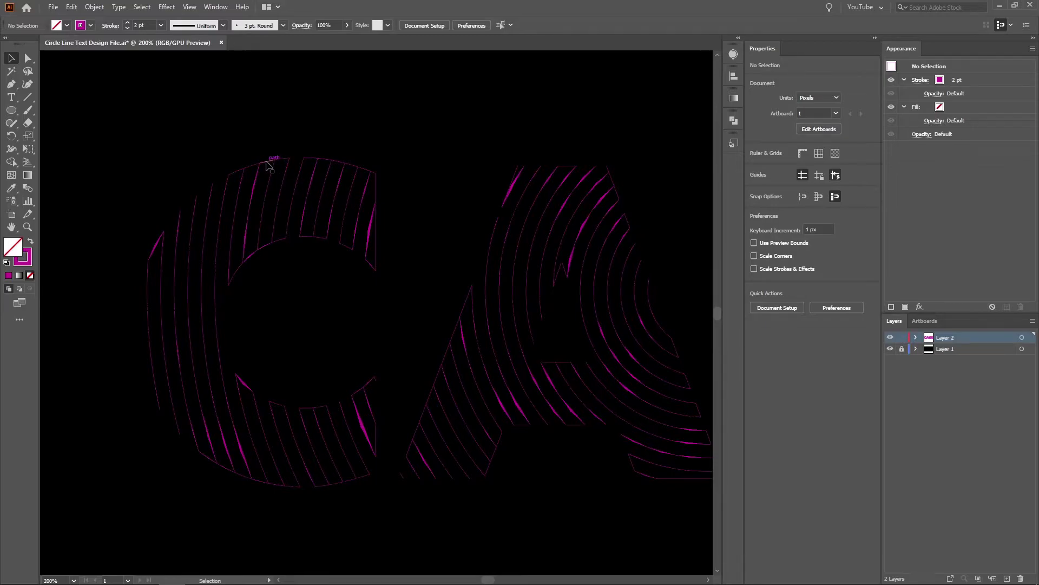
pyautogui.moveTo(267, 158); pyautogui.dragTo(267, 137)
pyautogui.hotkey('ctrl', 'z')
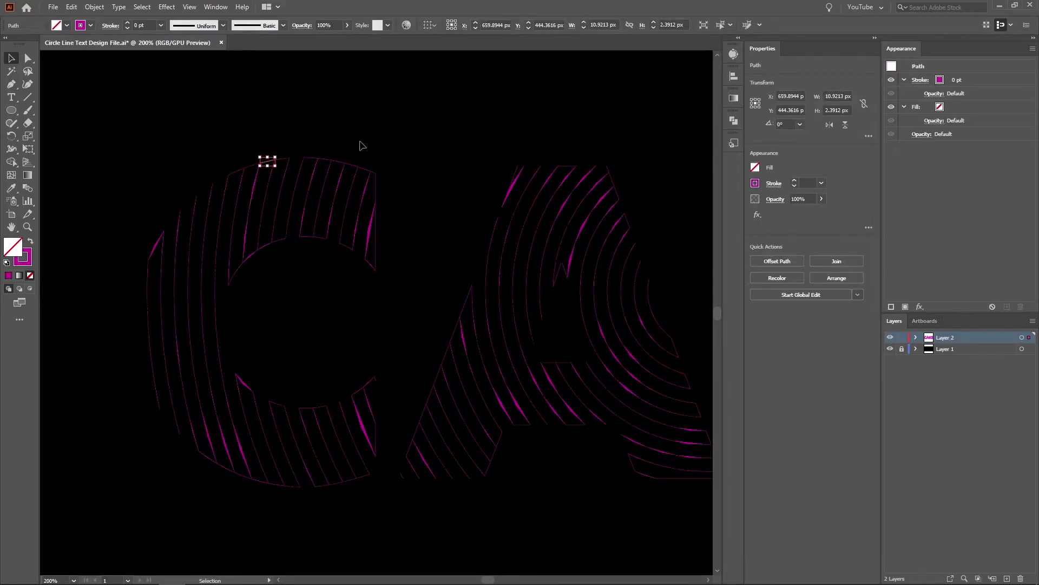
pyautogui.click(278, 199)
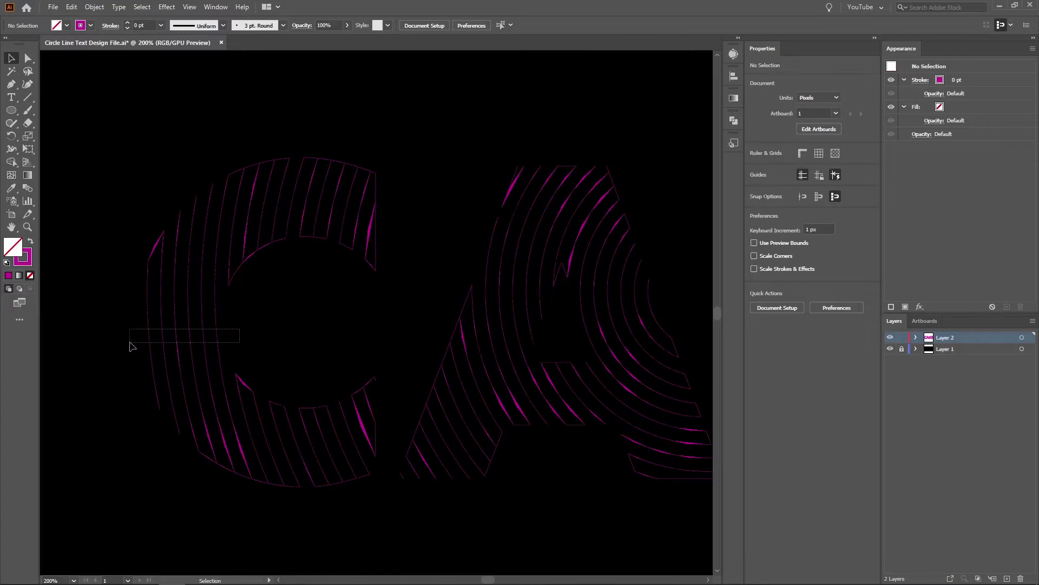
pyautogui.moveTo(201, 337); pyautogui.dragTo(132, 345)
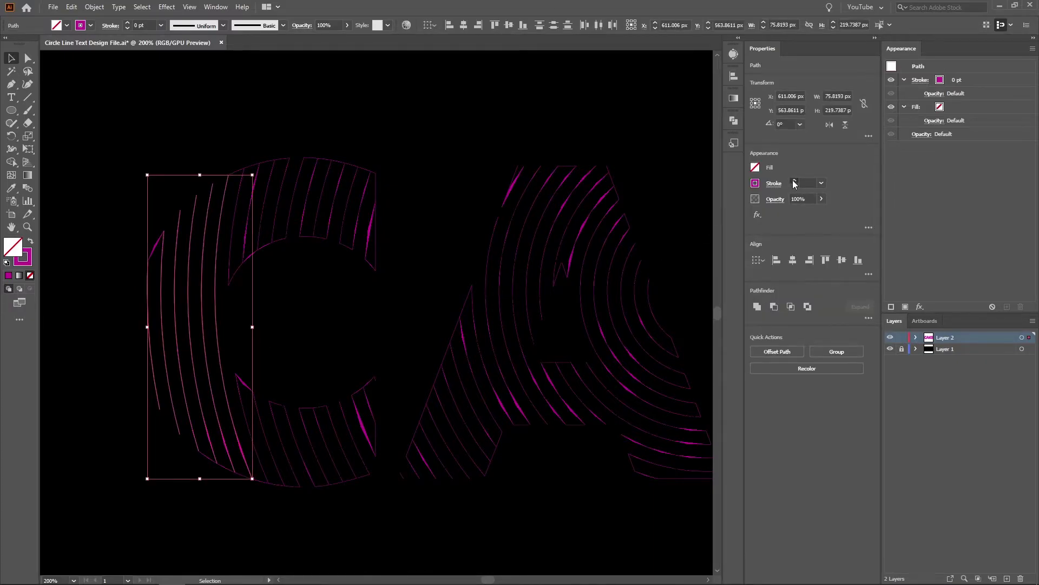
pyautogui.click(794, 182)
pyautogui.click(794, 182)
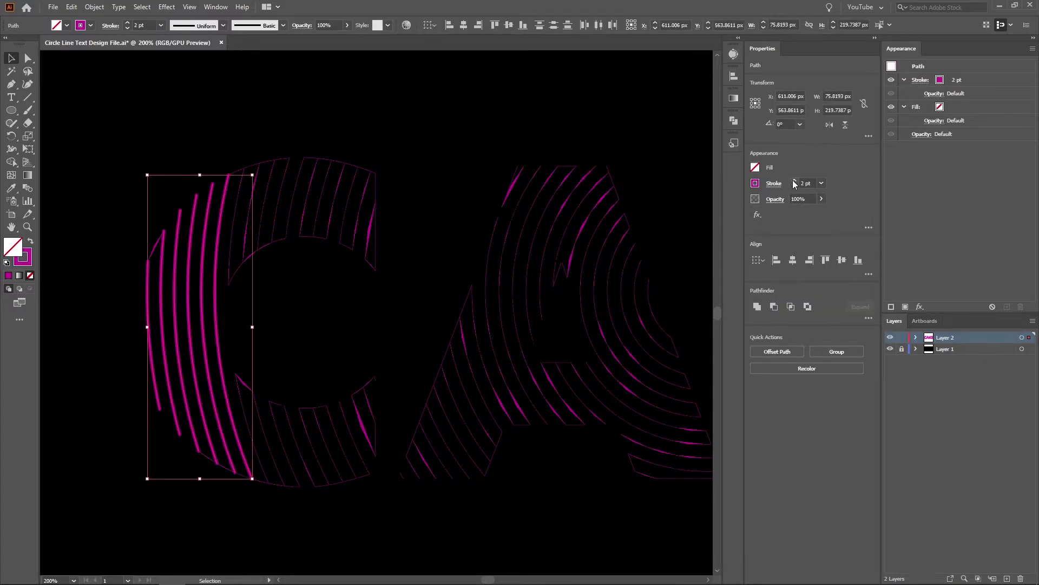
pyautogui.click(794, 182)
pyautogui.click(795, 182)
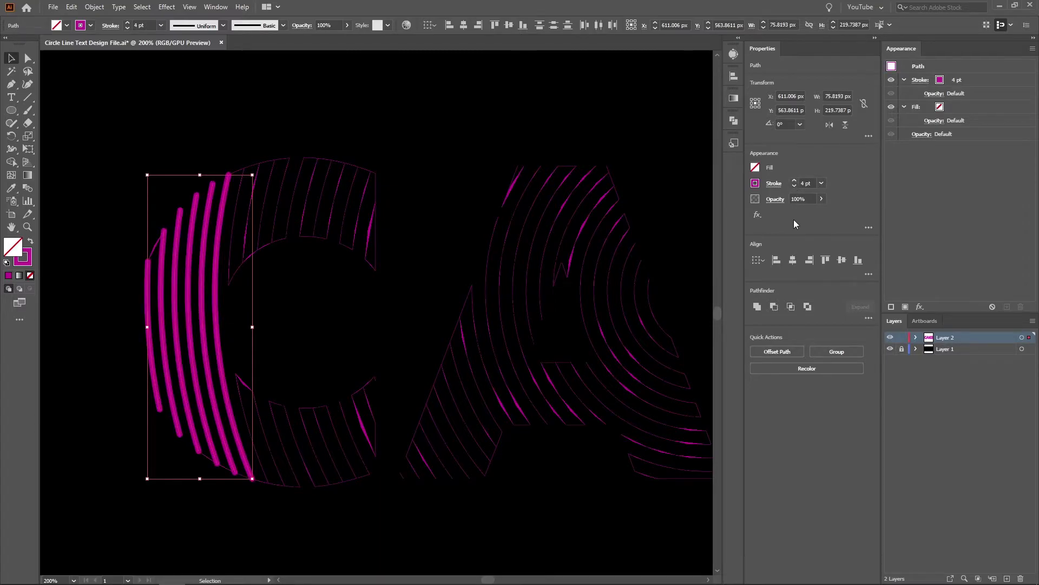
pyautogui.click(302, 305)
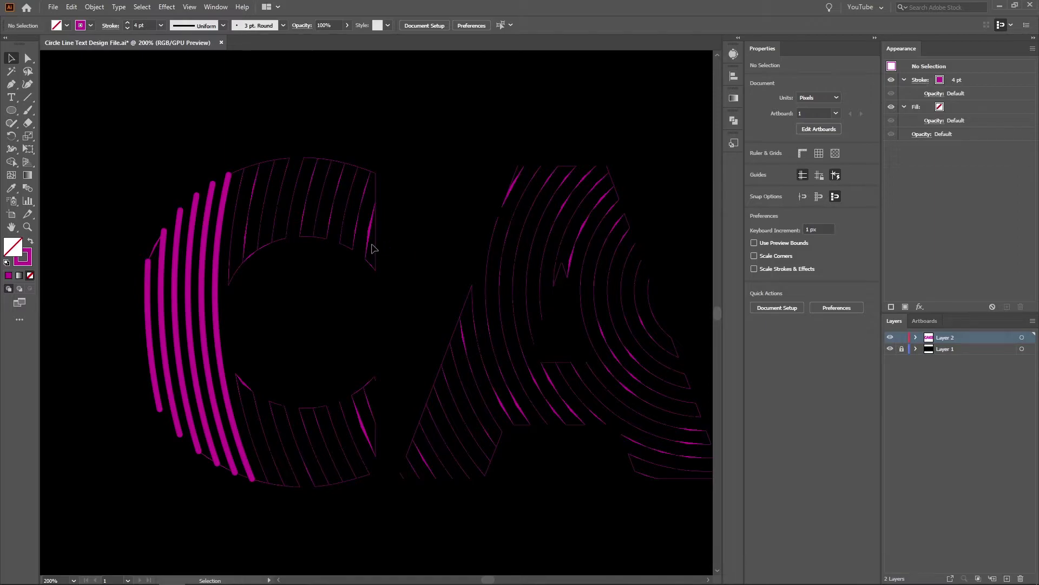
# Step: Eyedropper the 4 pt stroke onto the thin lines at the C's upper right and top
pyautogui.moveTo(371, 245); pyautogui.dragTo(352, 214)
pyautogui.press('i')
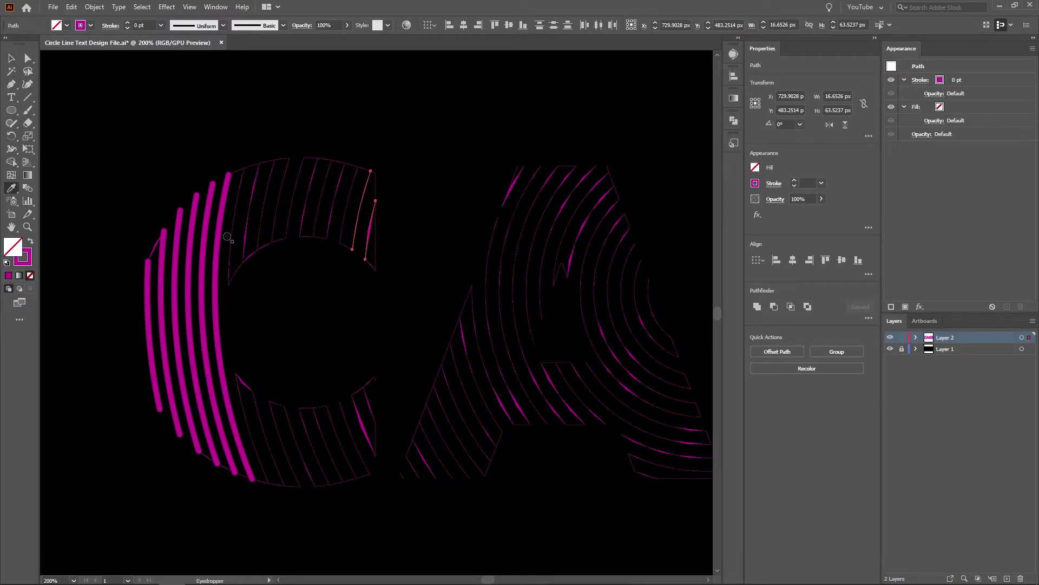
pyautogui.click(217, 236)
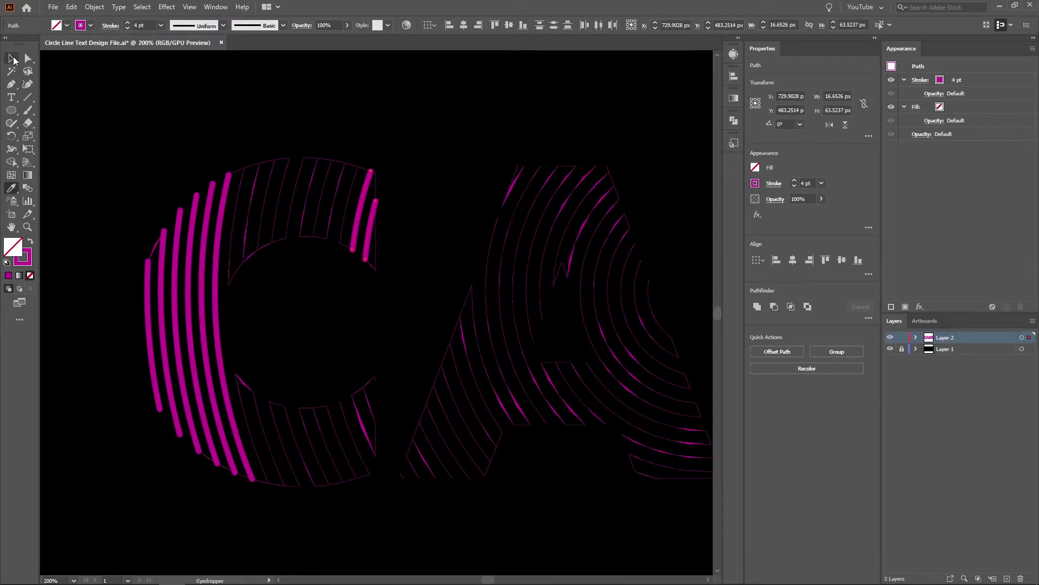
pyautogui.click(12, 58)
pyautogui.click(149, 97)
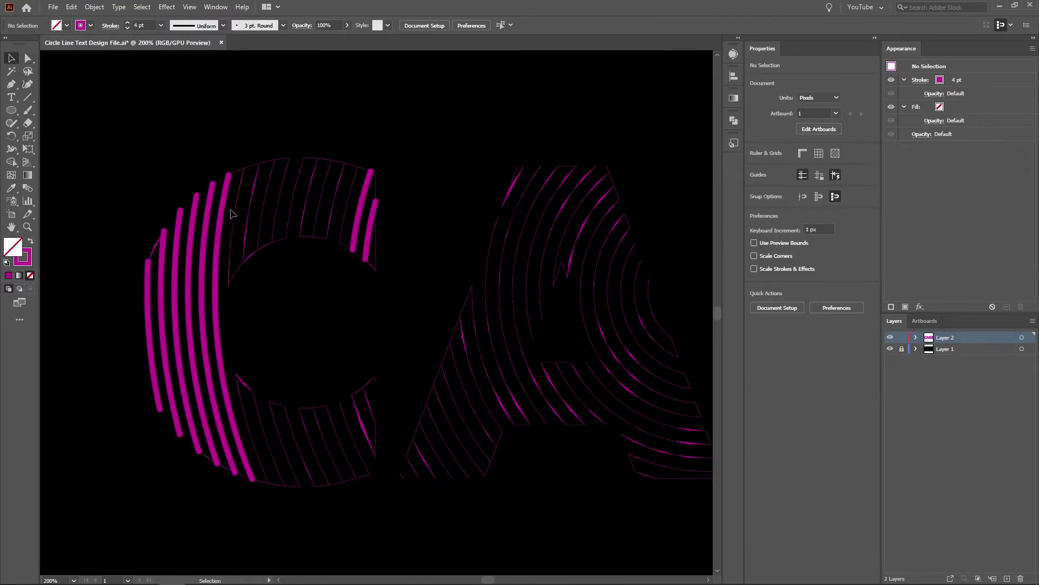
pyautogui.moveTo(236, 210); pyautogui.dragTo(351, 222)
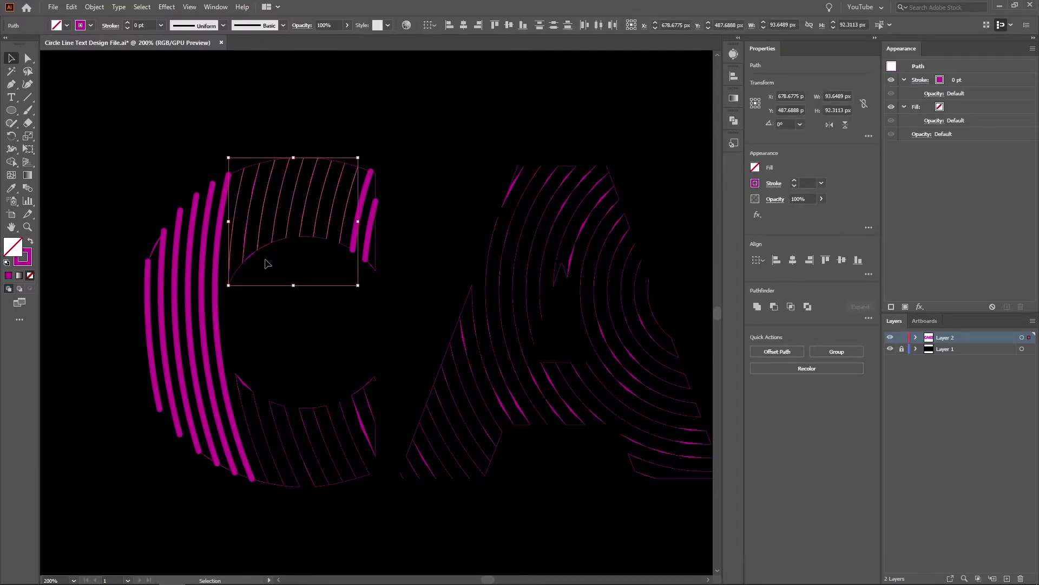
pyautogui.press('i')
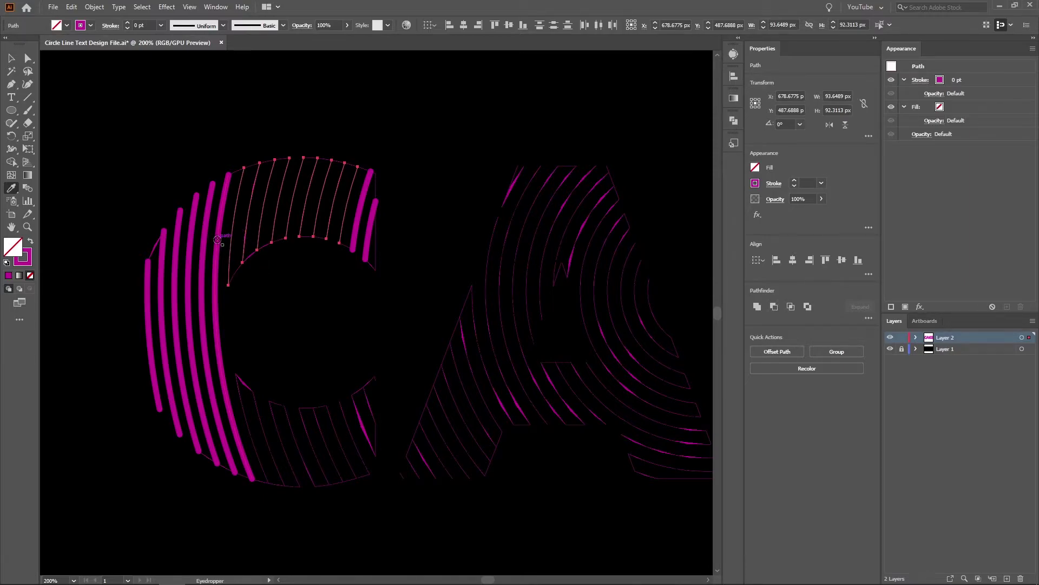
pyautogui.click(217, 239)
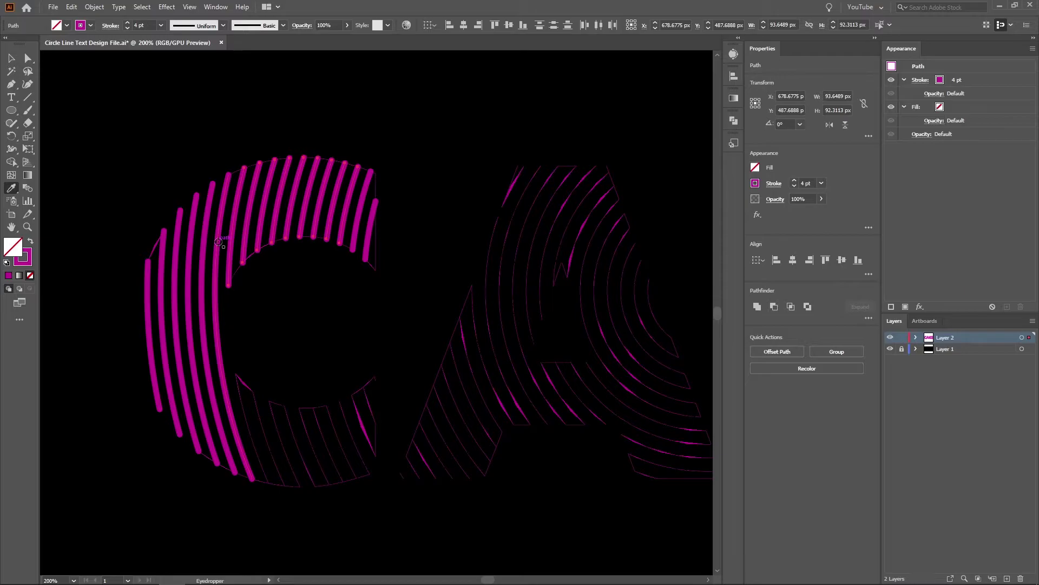
pyautogui.press('v')
# Step: Eyedropper the 4 pt stroke onto the C's bottom stripes and short end line
pyautogui.moveTo(368, 426); pyautogui.dragTo(249, 445)
pyautogui.press('i')
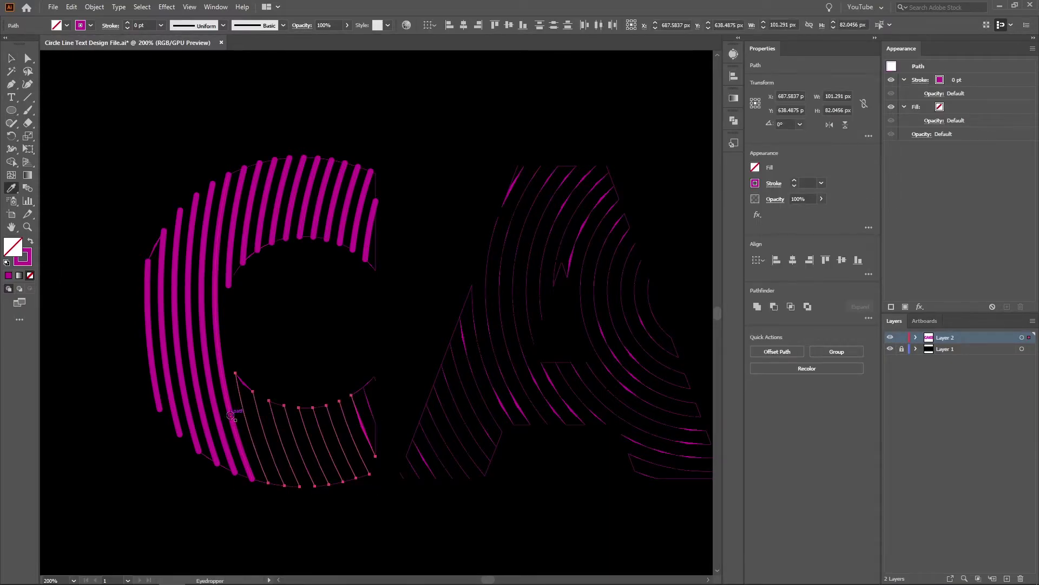
pyautogui.click(231, 415)
pyautogui.press('v')
pyautogui.hotkey('ctrl', 'shift', 'a')
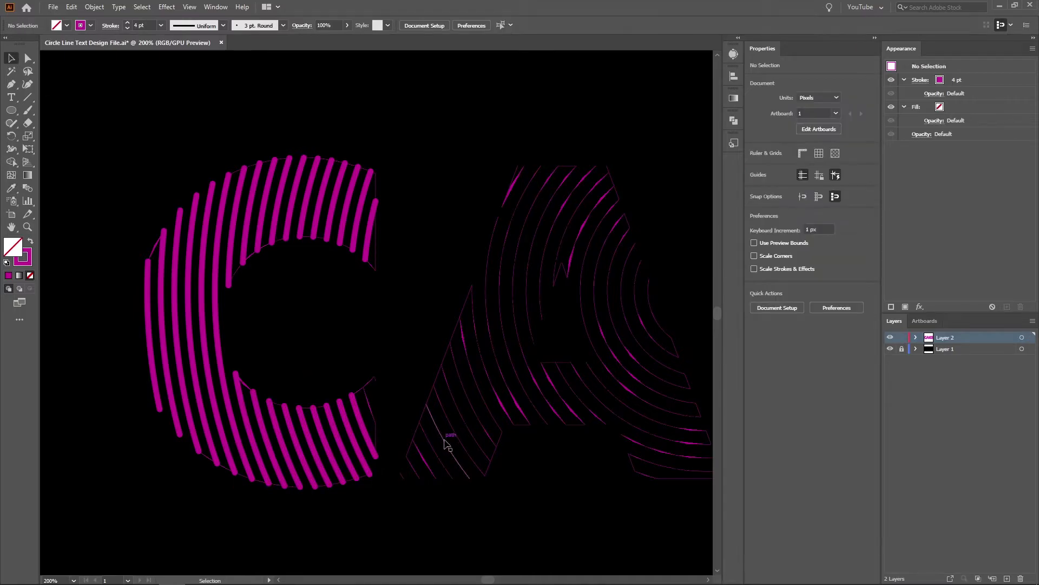
pyautogui.click(370, 406)
pyautogui.press('i')
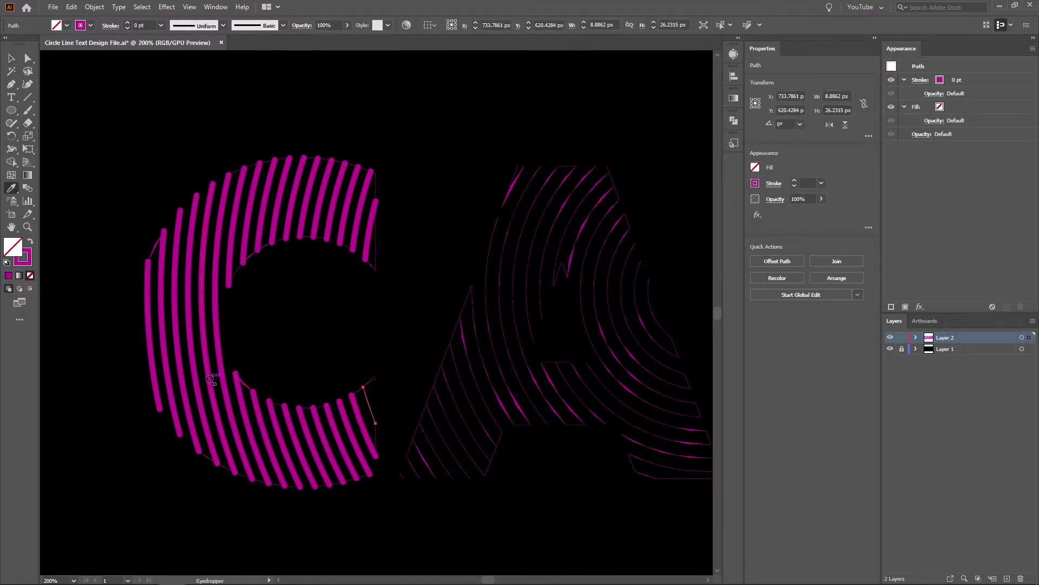
pyautogui.click(210, 378)
pyautogui.click(27, 85)
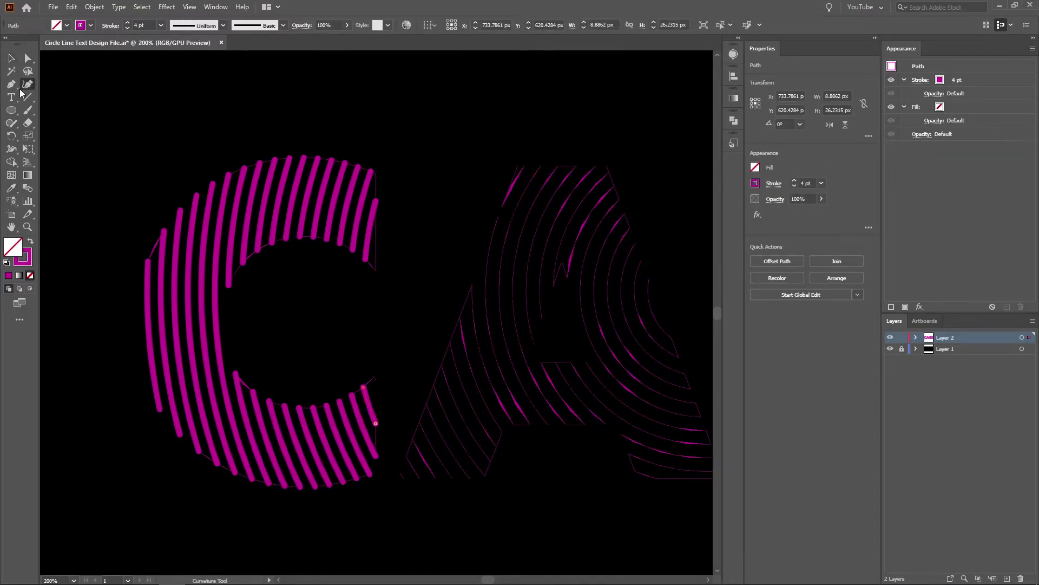
pyautogui.press('v')
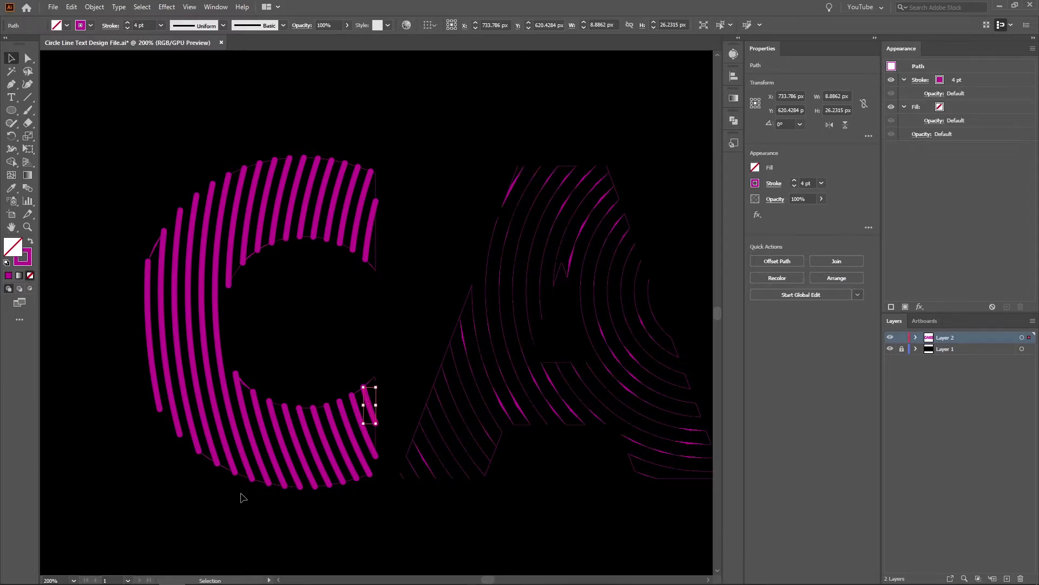
pyautogui.click(433, 312)
pyautogui.moveTo(432, 297); pyautogui.dragTo(320, 317)
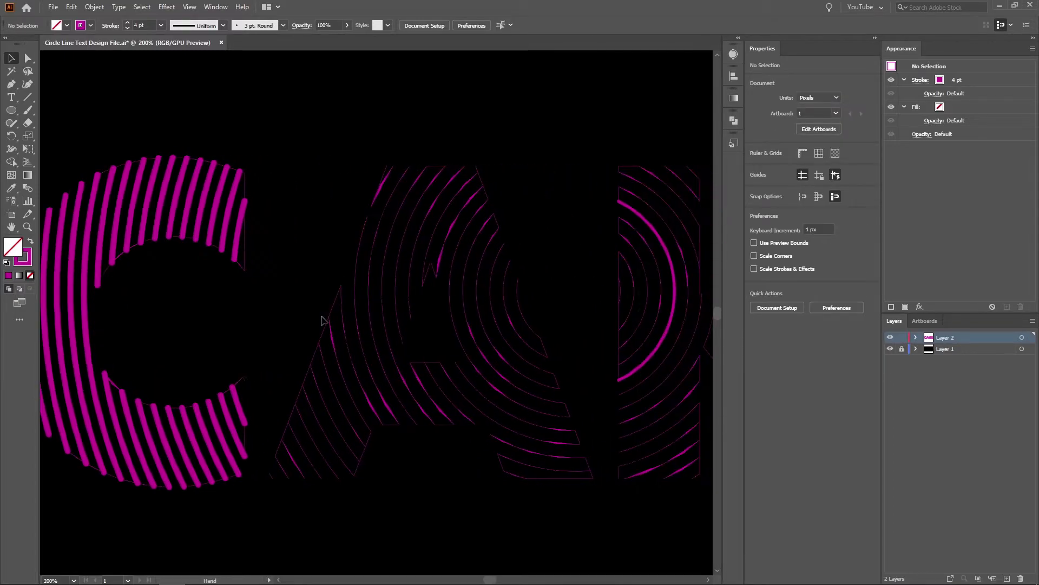
# Step: Zoom in and give the A's lower-left foot stripes the thick 4 pt stroke
pyautogui.keyDown('alt'); pyautogui.scroll(1, 321, 319); pyautogui.keyUp('alt')
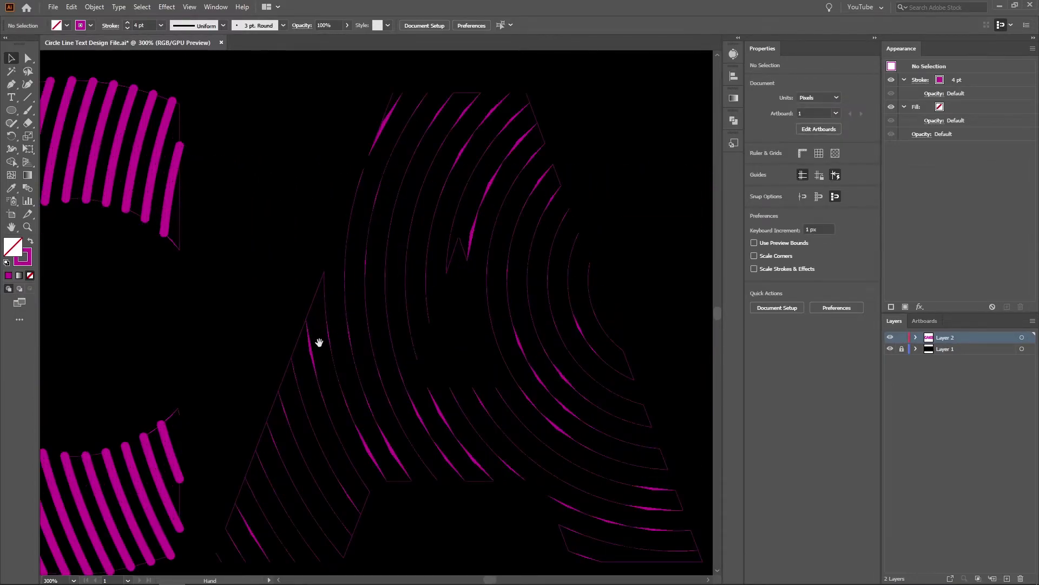
pyautogui.keyDown('alt'); pyautogui.scroll(1, 303, 341); pyautogui.keyUp('alt')
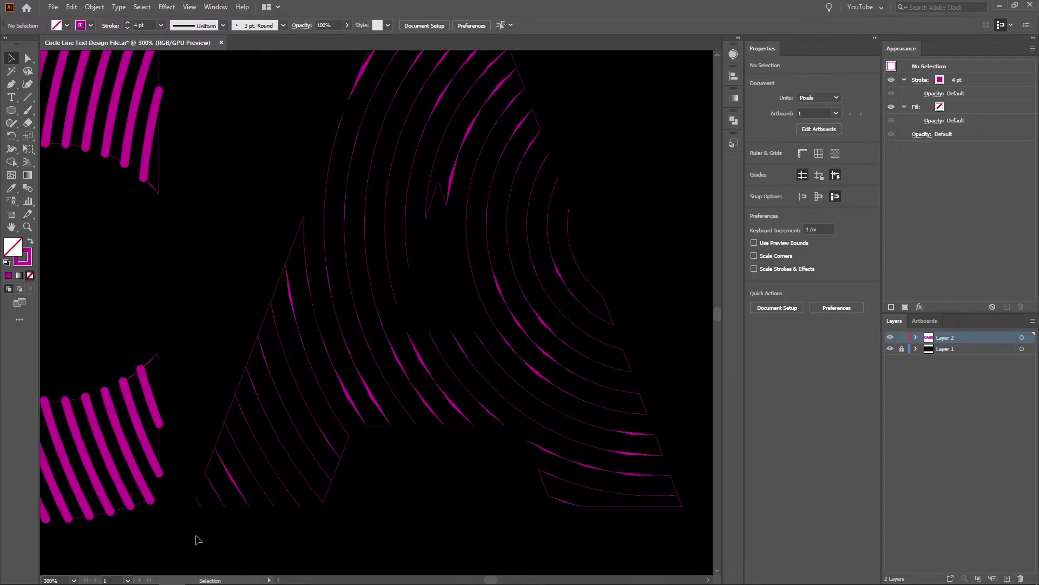
pyautogui.moveTo(198, 539); pyautogui.dragTo(301, 491)
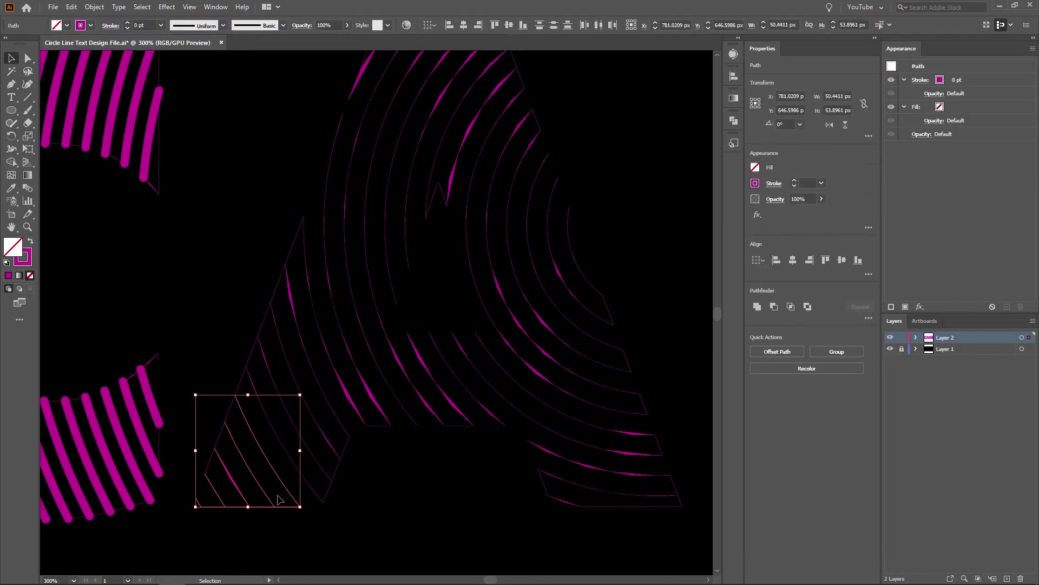
pyautogui.press('i')
pyautogui.click(142, 390)
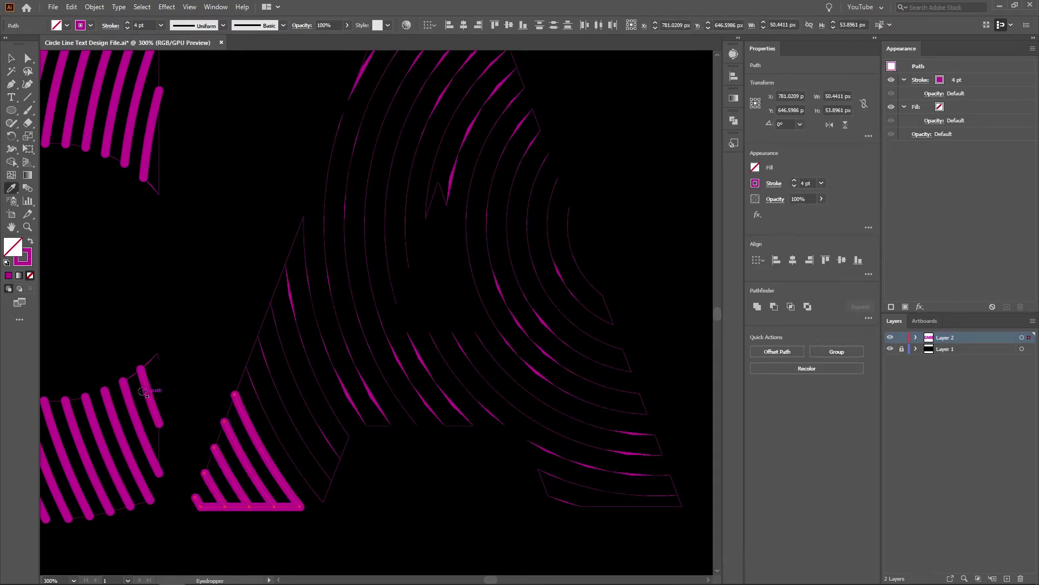
pyautogui.press('v')
pyautogui.click(240, 549)
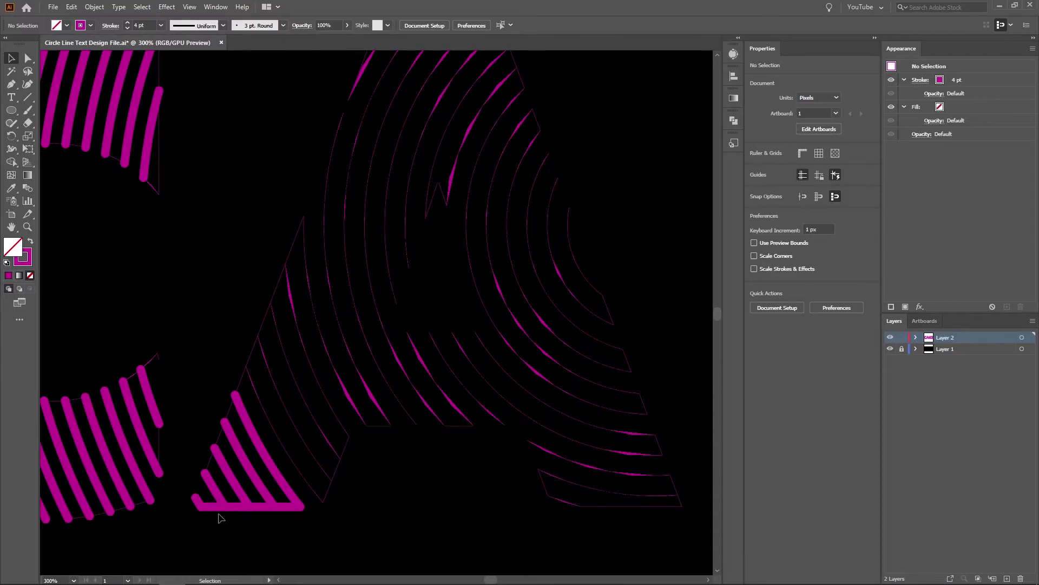
# Step: Delete the stray horizontal strokes below the A's foot
pyautogui.moveTo(216, 507); pyautogui.dragTo(219, 538)
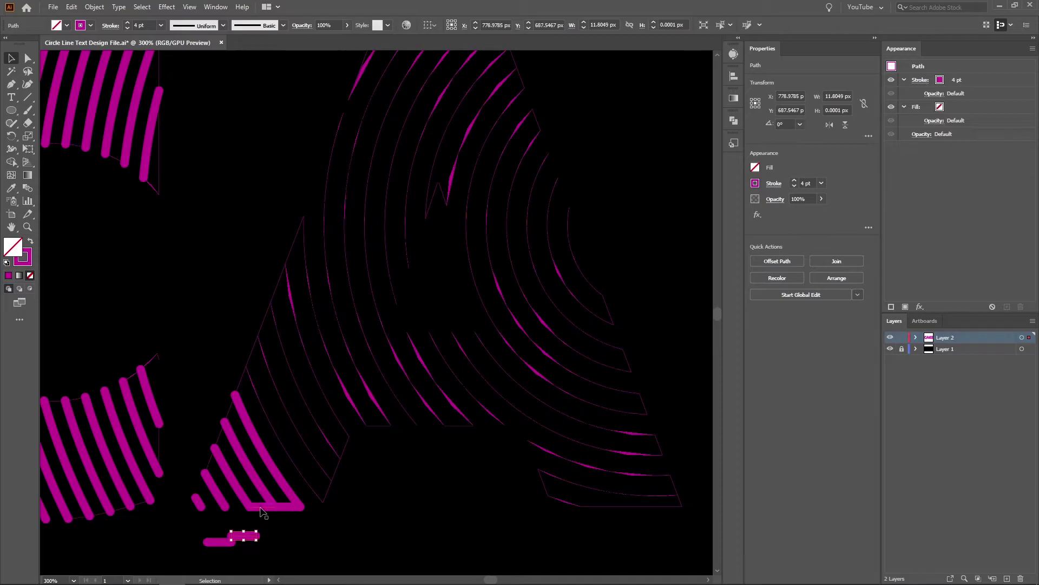
pyautogui.moveTo(263, 509); pyautogui.dragTo(265, 541)
pyautogui.moveTo(341, 538); pyautogui.dragTo(183, 566)
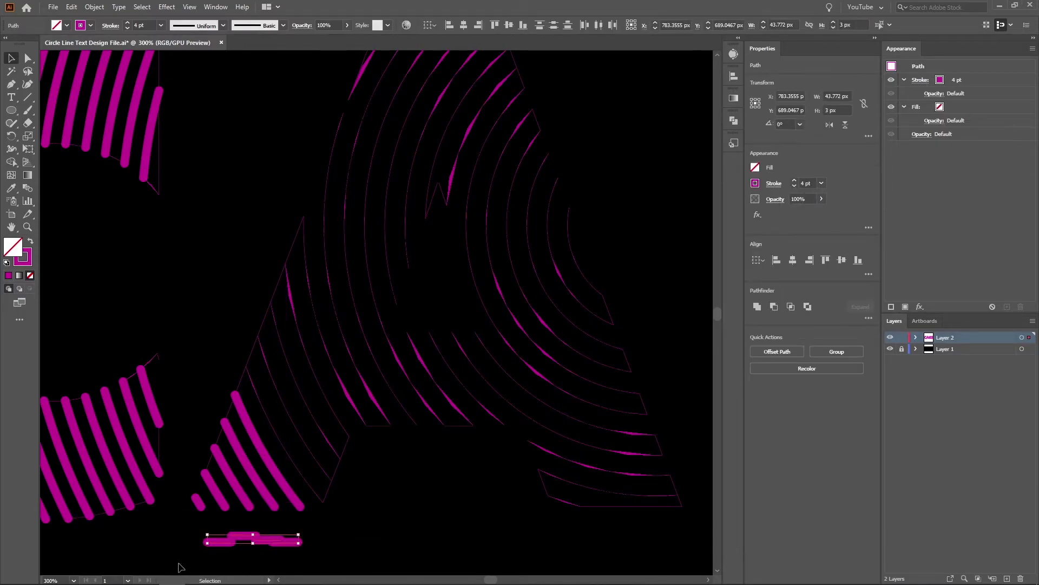
pyautogui.press('Delete')
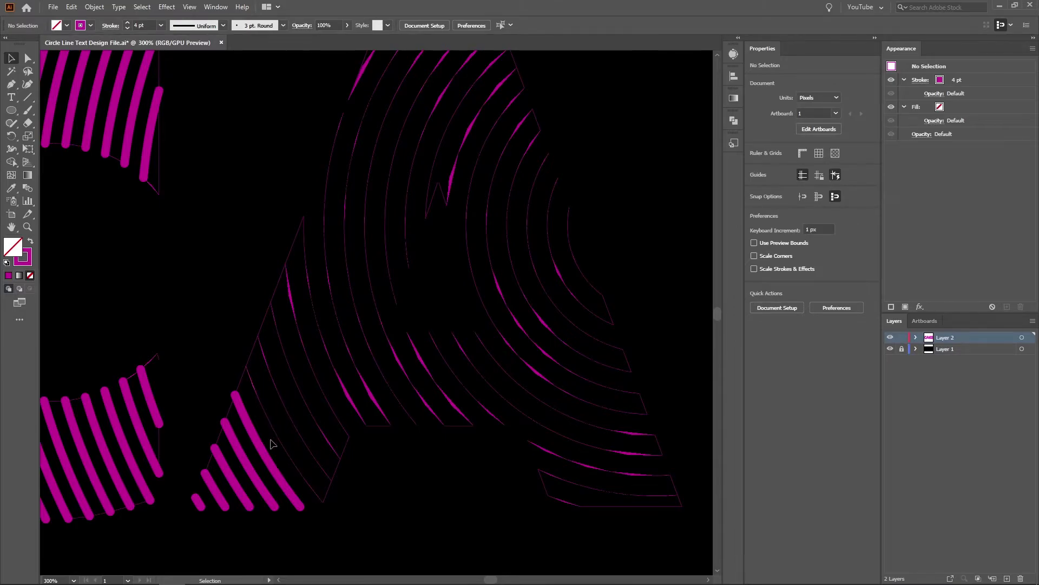
# Step: Eyedropper the 4 pt stroke onto the thin stripes of the A's left leg
pyautogui.moveTo(270, 440)
pyautogui.mouseDown()
pyautogui.moveTo(332, 343)
pyautogui.moveTo(327, 325)
pyautogui.mouseUp()
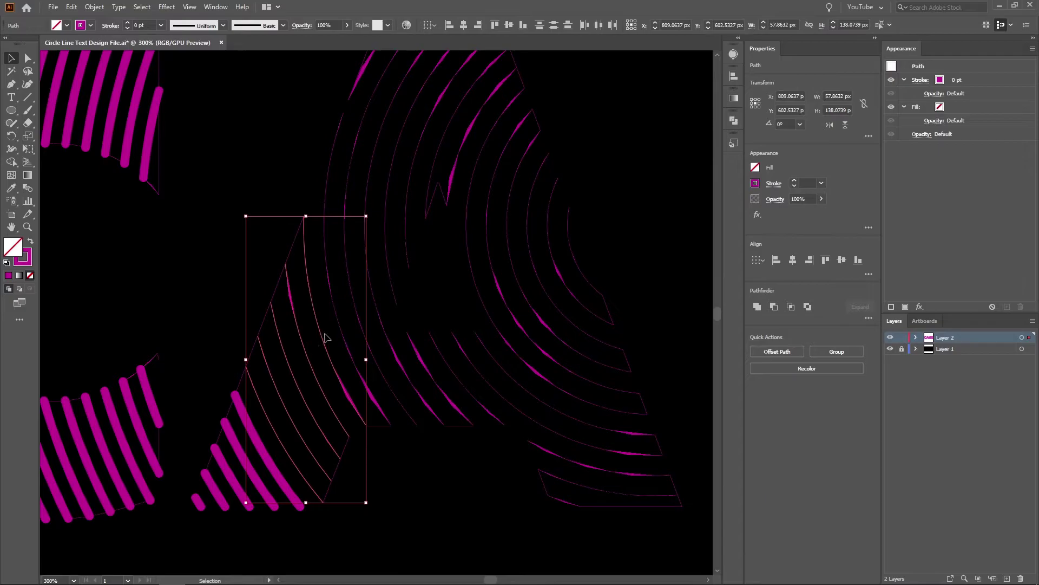
pyautogui.press('i')
pyautogui.click(257, 444)
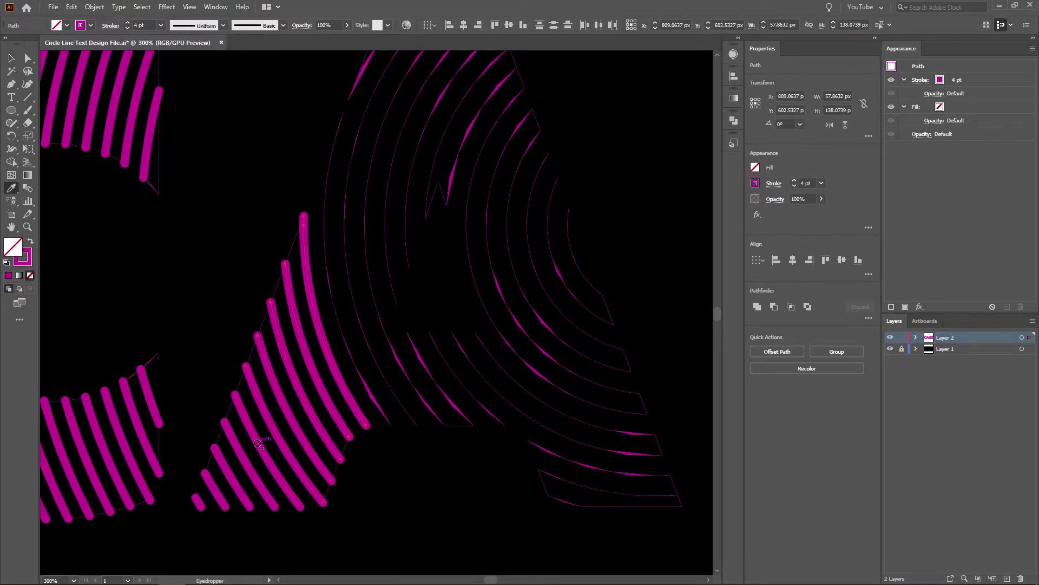
pyautogui.click(15, 57)
pyautogui.click(608, 422)
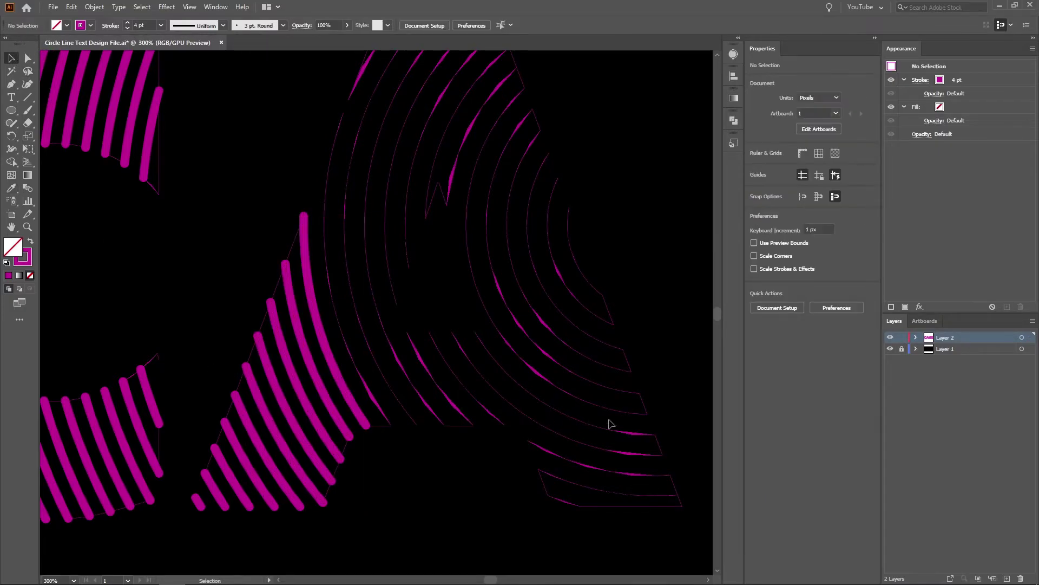
pyautogui.click(358, 388)
# Step: Eyedropper the 4 pt magenta stroke onto the A's large arcs and top arcs
pyautogui.press('i')
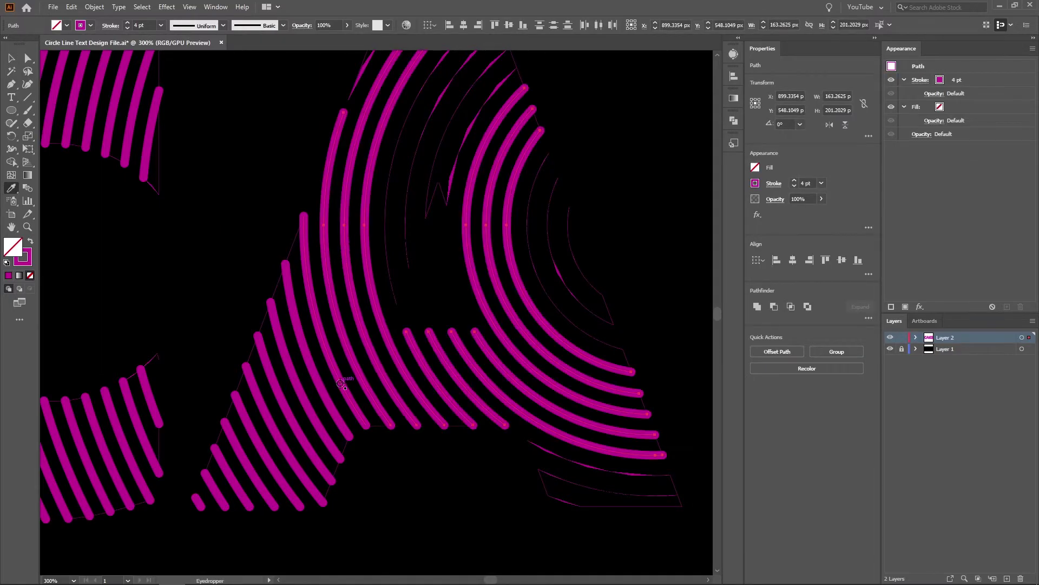
pyautogui.click(346, 384)
pyautogui.click(12, 57)
pyautogui.click(98, 232)
pyautogui.hscroll(2, 204, 313)
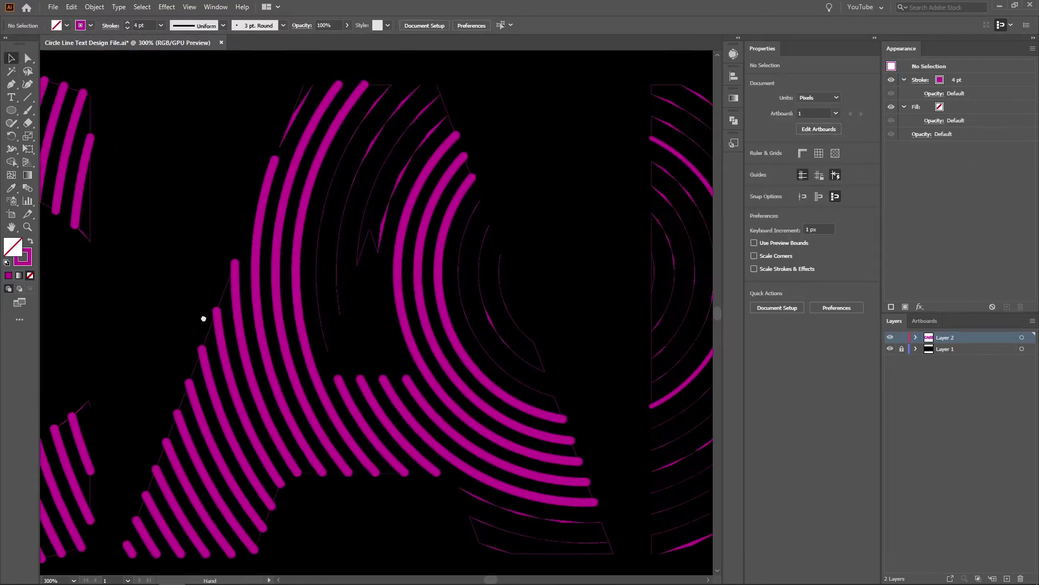
pyautogui.click(401, 176)
pyautogui.press('i')
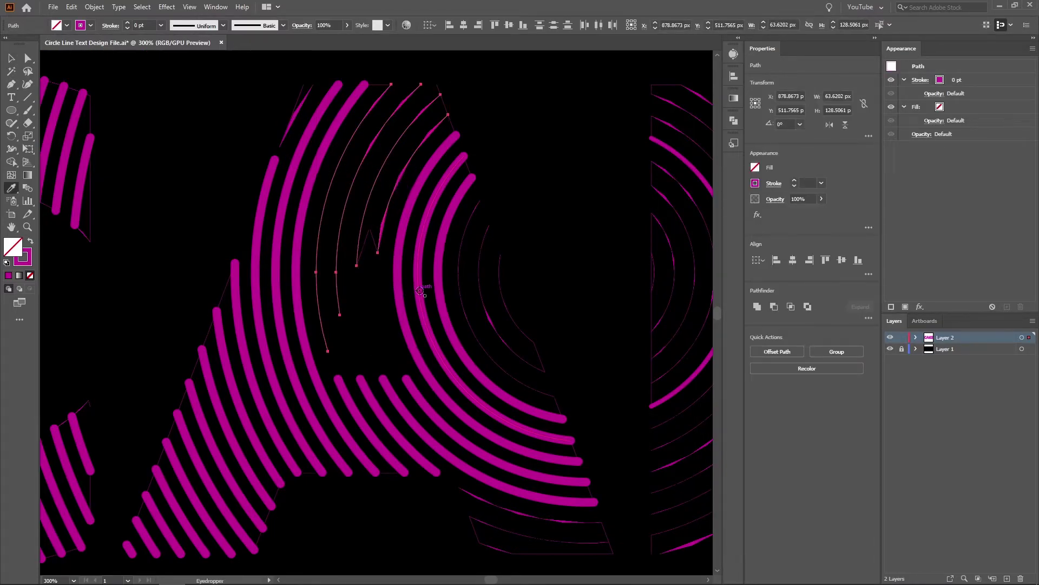
pyautogui.click(418, 293)
pyautogui.click(419, 292)
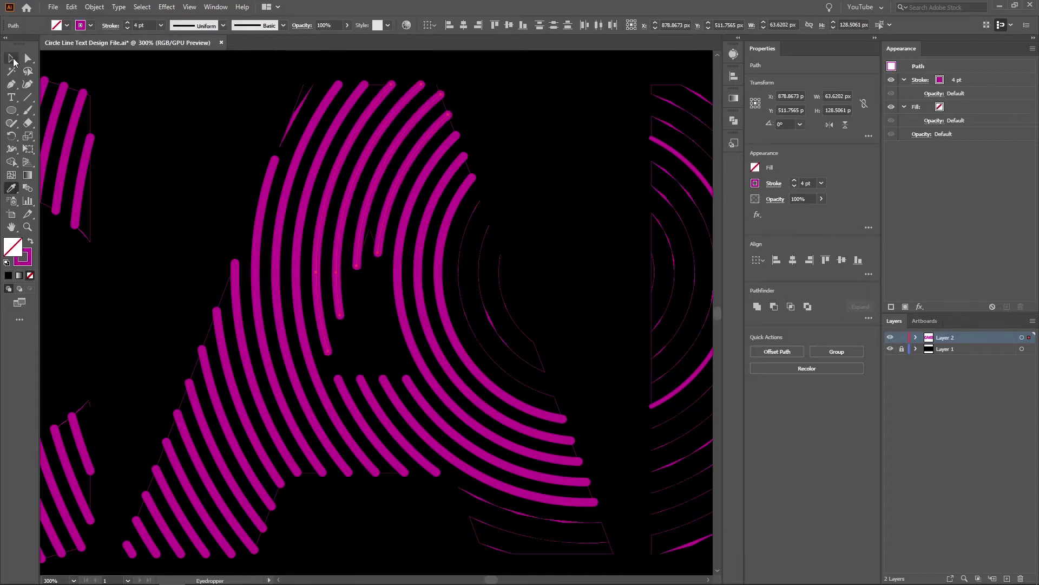
pyautogui.click(12, 58)
pyautogui.click(169, 102)
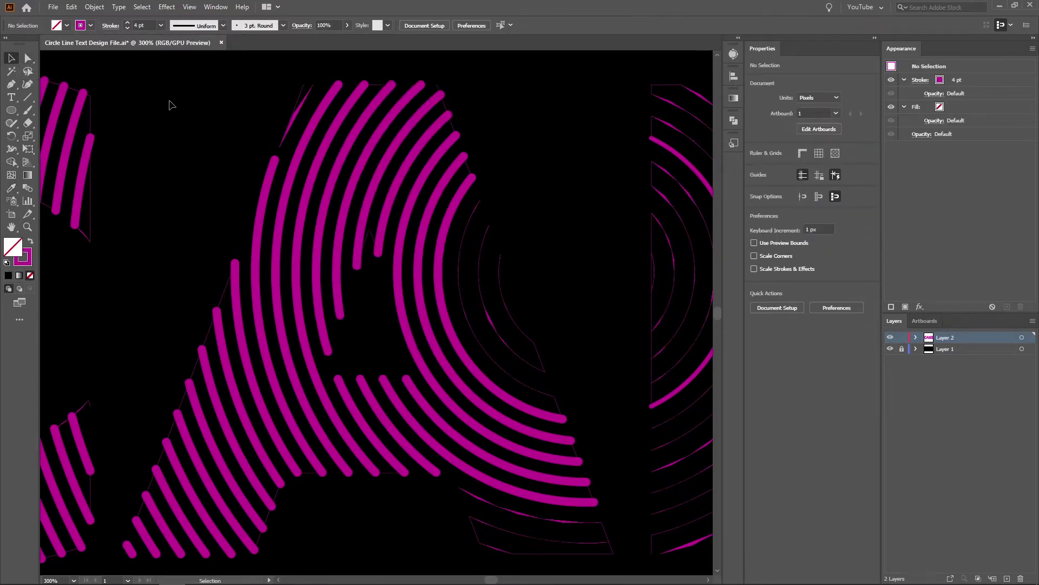
pyautogui.moveTo(169, 103); pyautogui.dragTo(200, 185)
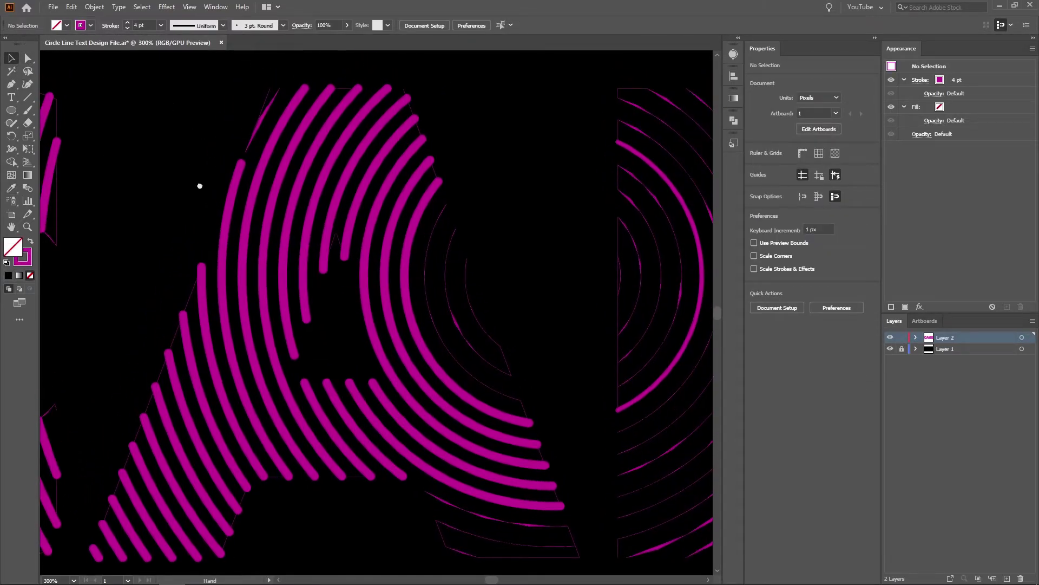
# Step: Copy the thick magenta stroke onto the thin diagonal line at the A's top
pyautogui.click(260, 132)
pyautogui.press('i')
pyautogui.click(287, 154)
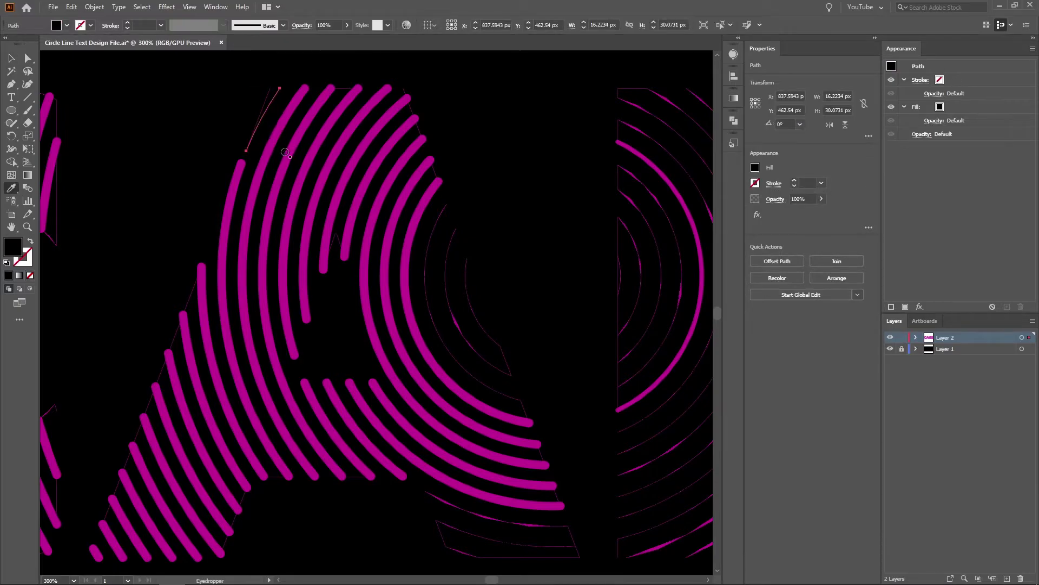
pyautogui.click(272, 135)
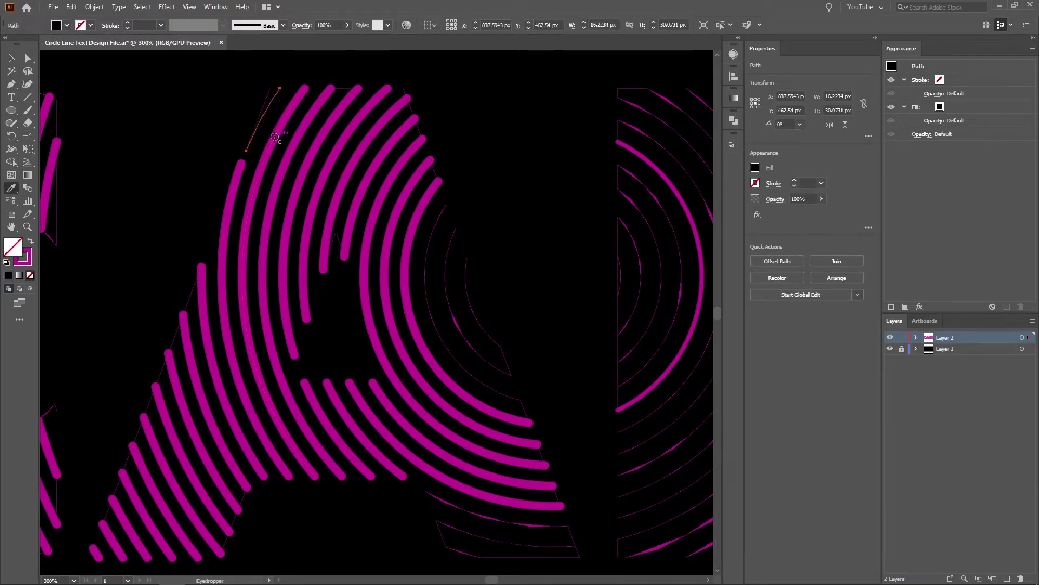
pyautogui.click(11, 58)
pyautogui.click(49, 74)
pyautogui.moveTo(209, 231); pyautogui.dragTo(133, 139)
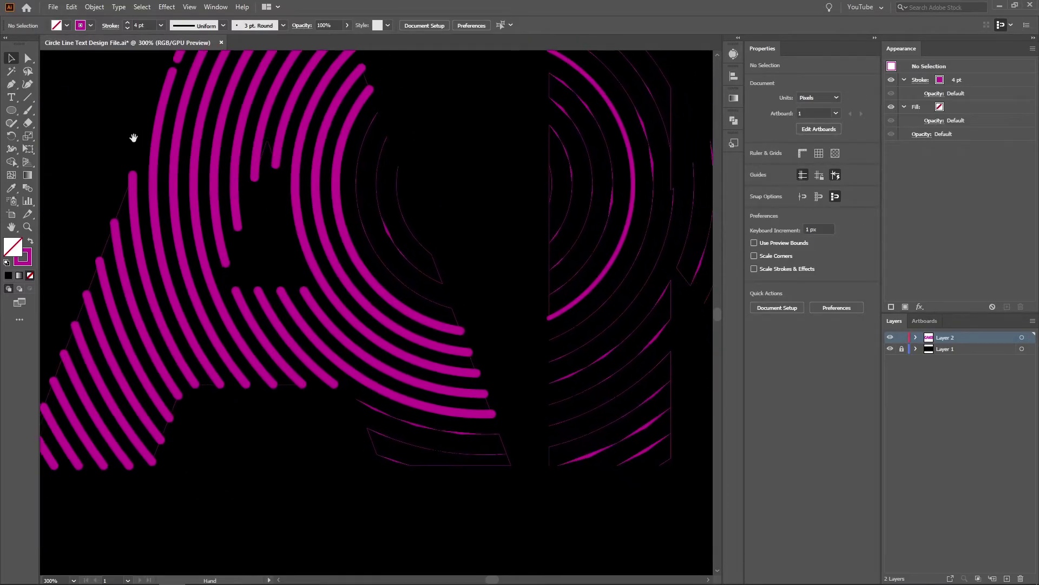
# Step: Give the A's thin inner arcs the thick 4 pt magenta stroke
pyautogui.moveTo(418, 207); pyautogui.dragTo(357, 238)
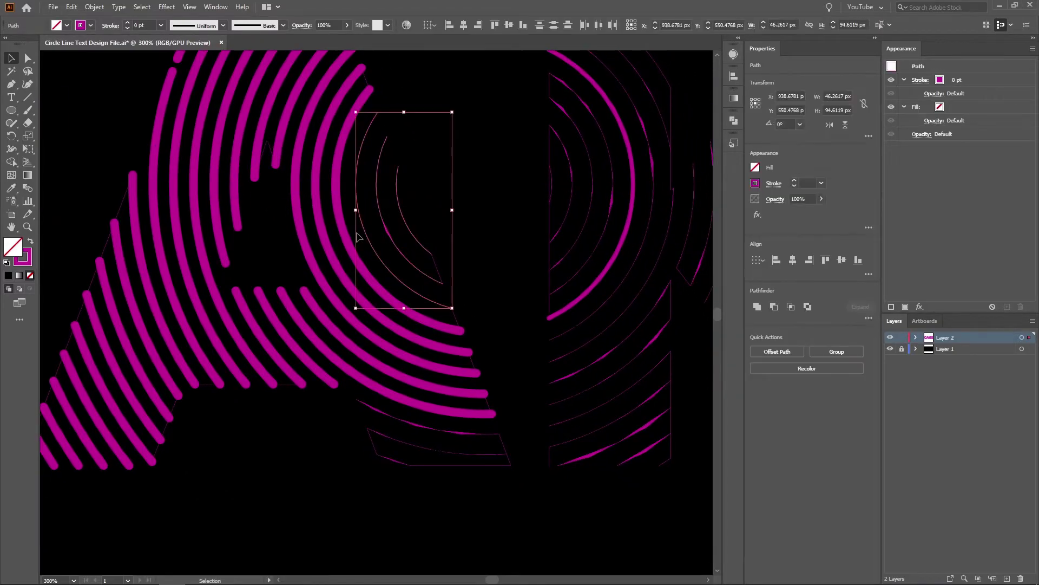
pyautogui.press('i')
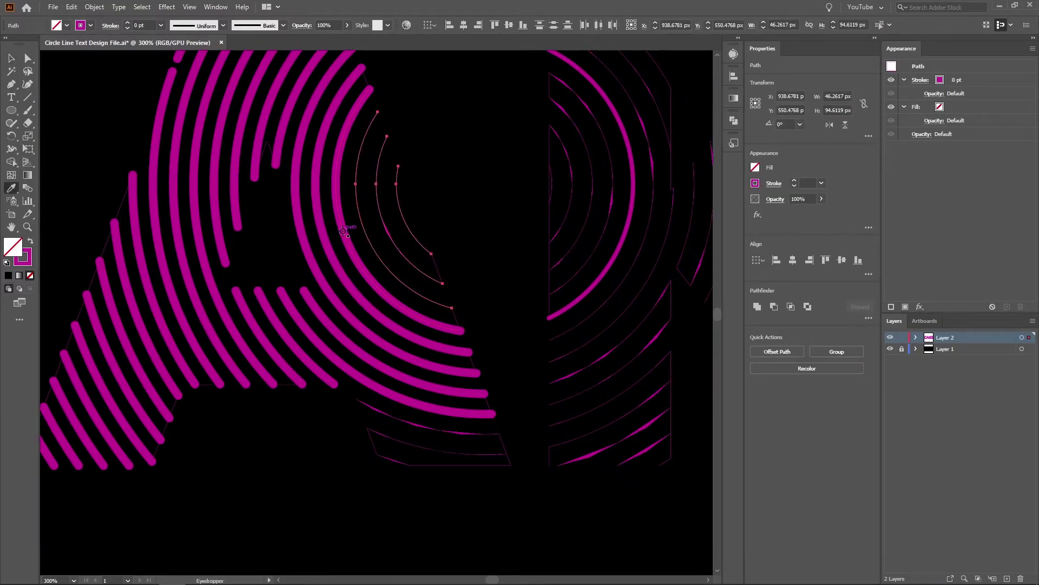
pyautogui.click(341, 233)
pyautogui.click(12, 58)
pyautogui.click(325, 449)
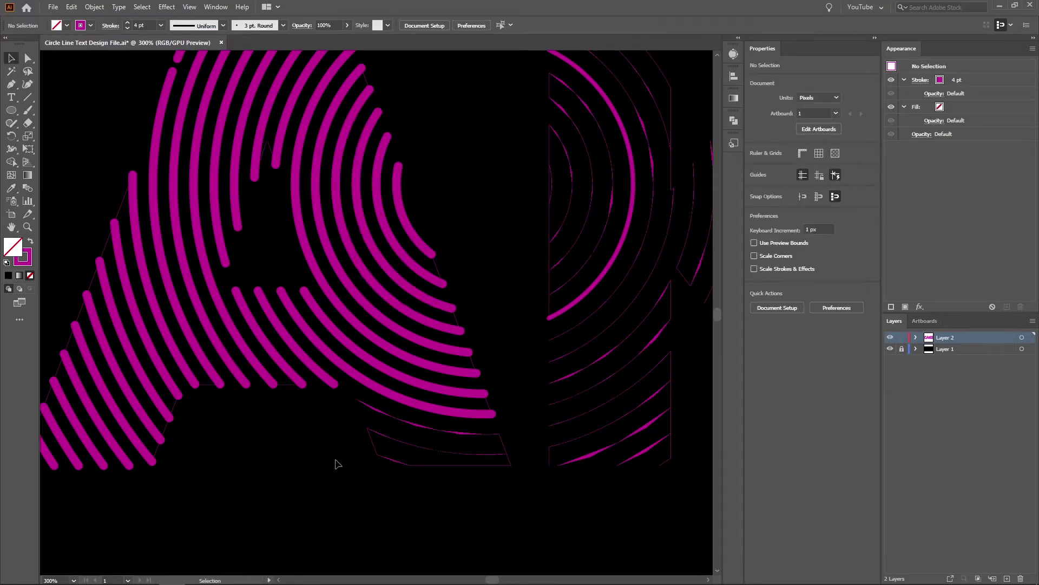
pyautogui.hscroll(2, 325, 471)
pyautogui.scroll(-1, 325, 471)
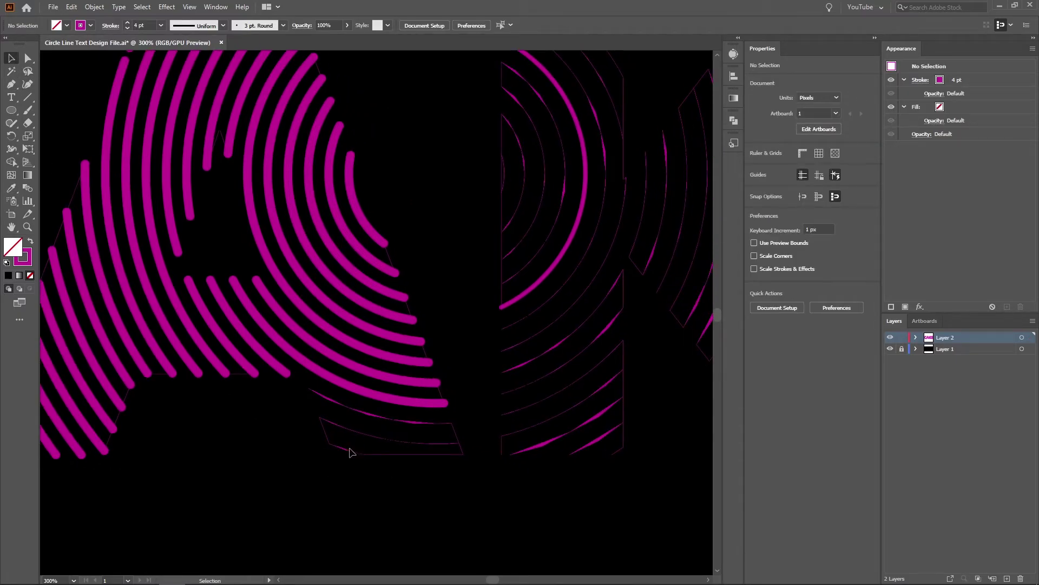
pyautogui.hscroll(5, 341, 309)
pyautogui.scroll(-3, 272, 332)
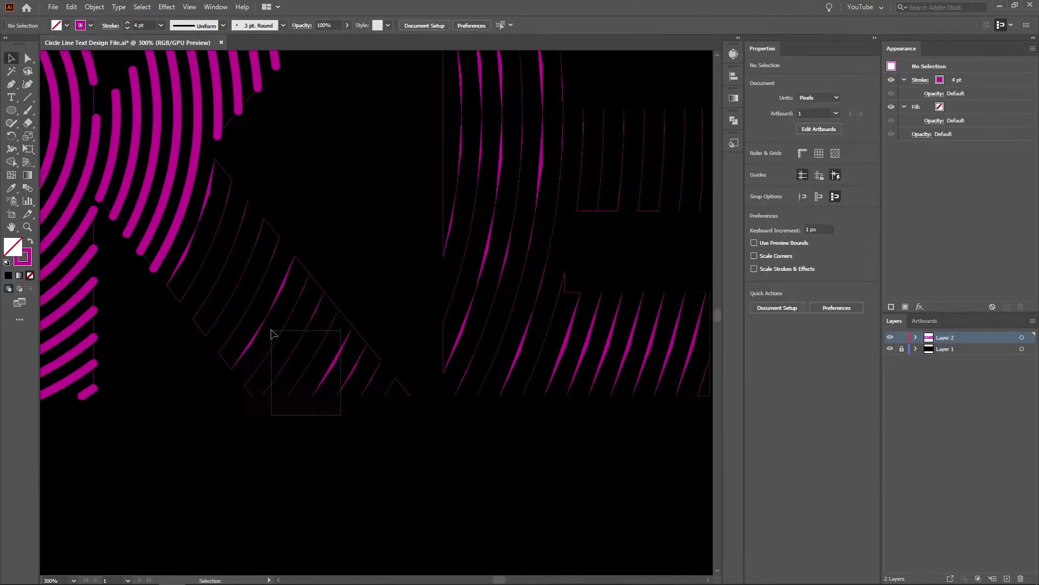
pyautogui.hscroll(5, 258, 335)
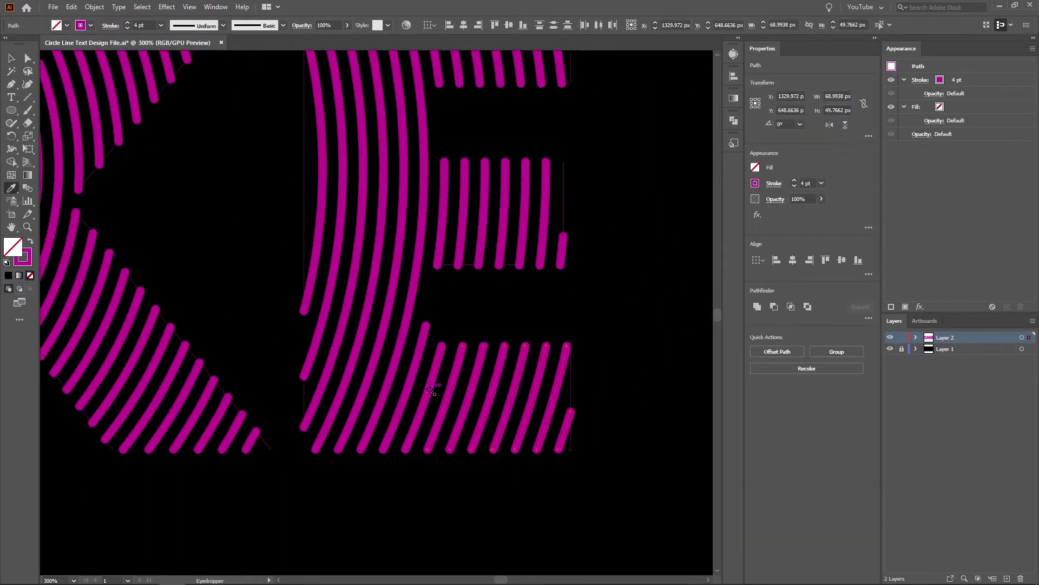
pyautogui.hotkey('ctrl', '0')
pyautogui.hotkey('ctrl', '+')
pyautogui.hotkey('ctrl', '+')
pyautogui.hotkey('ctrl', '+')
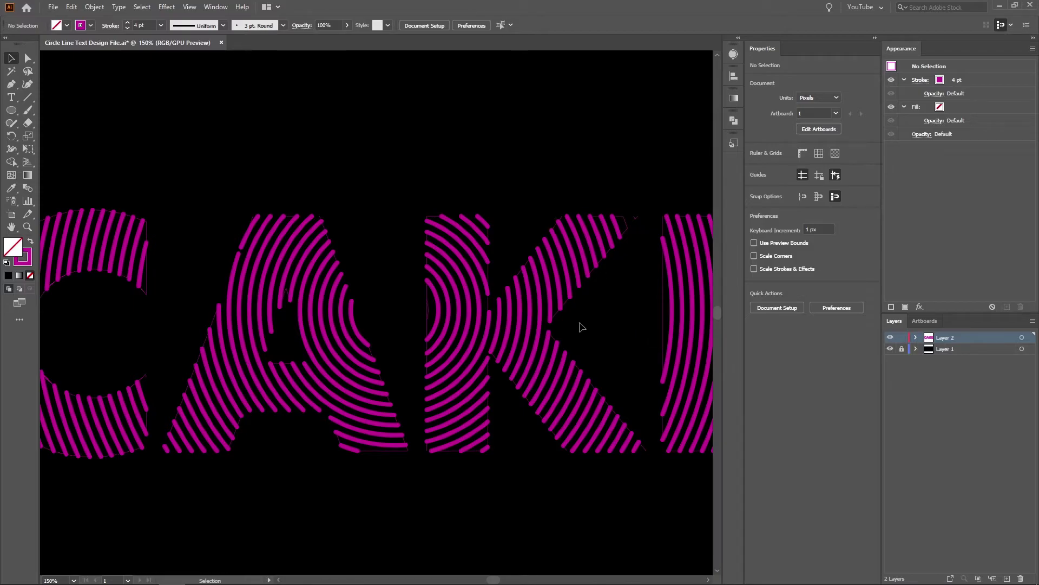
pyautogui.hotkey('ctrl', '+')
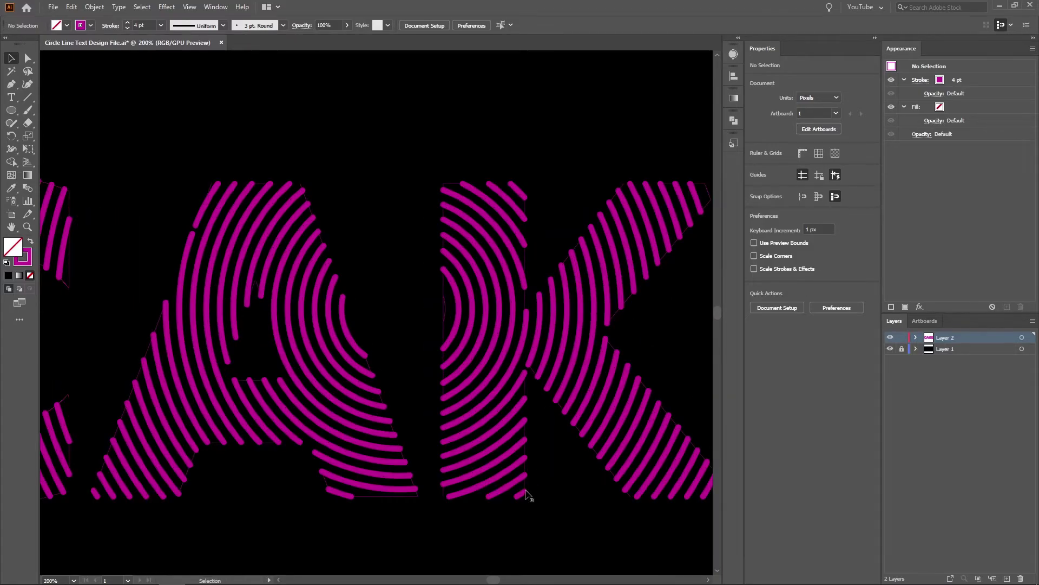
pyautogui.moveTo(498, 428); pyautogui.dragTo(211, 441)
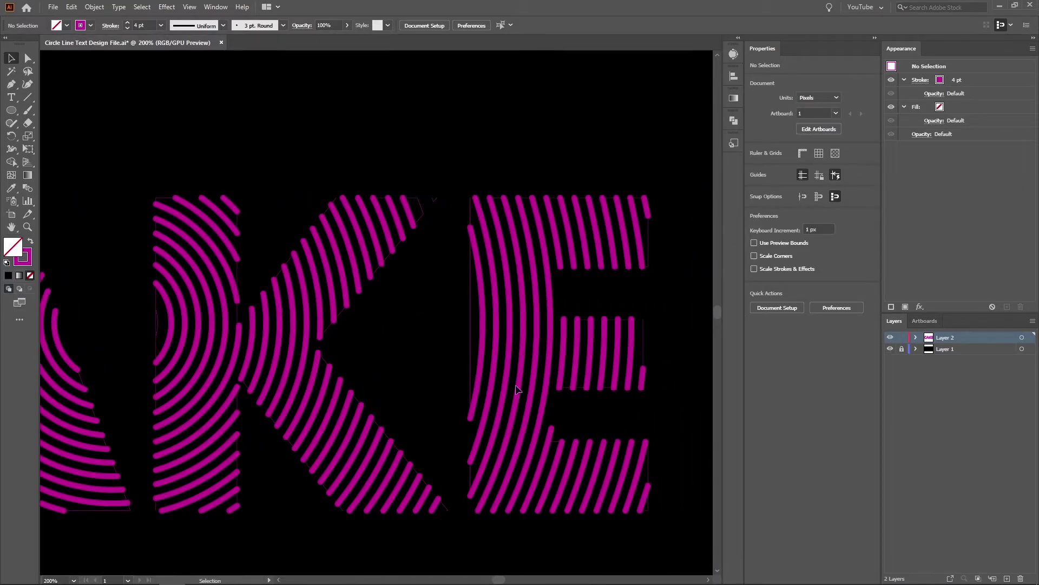
pyautogui.click(643, 342)
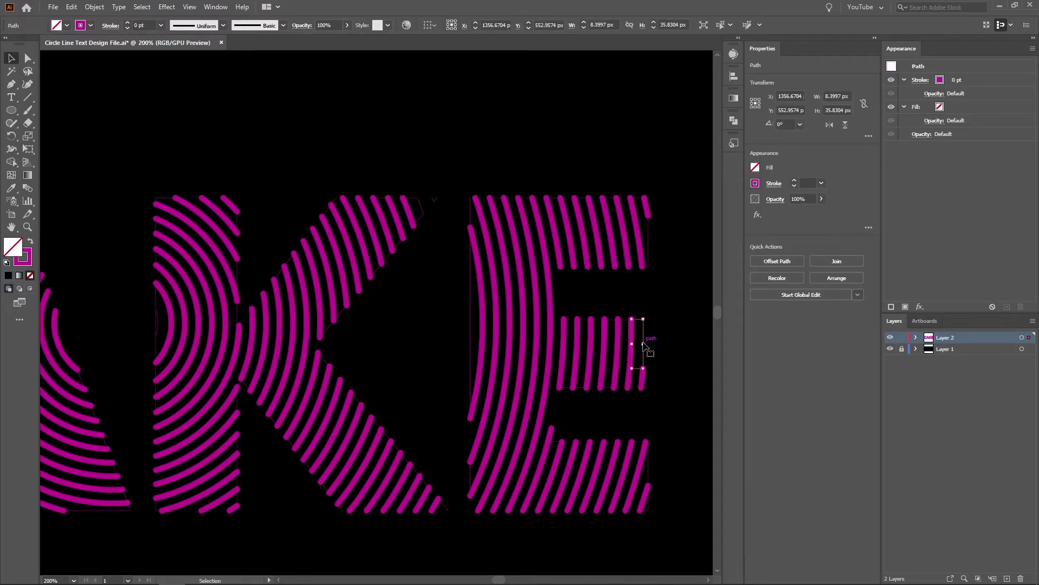
pyautogui.click(722, 25)
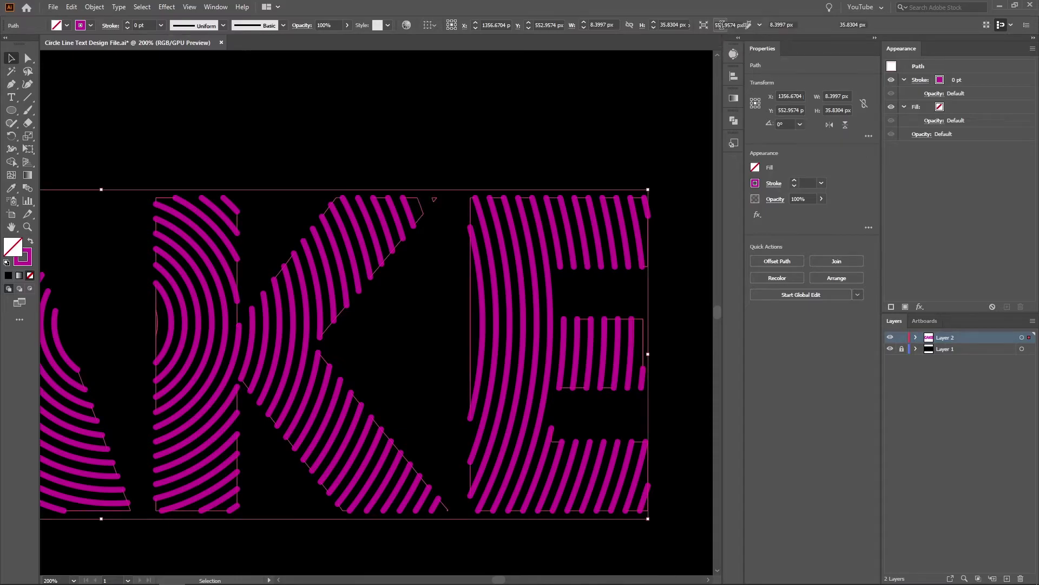
# Step: Set the stroke of every CAKE stripe to 5 pt
pyautogui.click(658, 83)
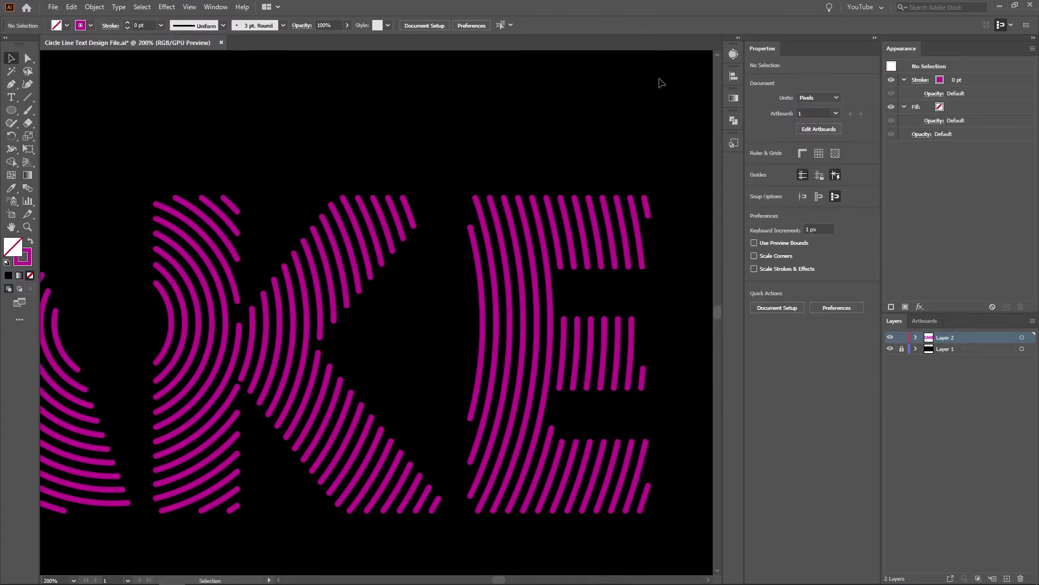
pyautogui.hotkey('ctrl', '1')
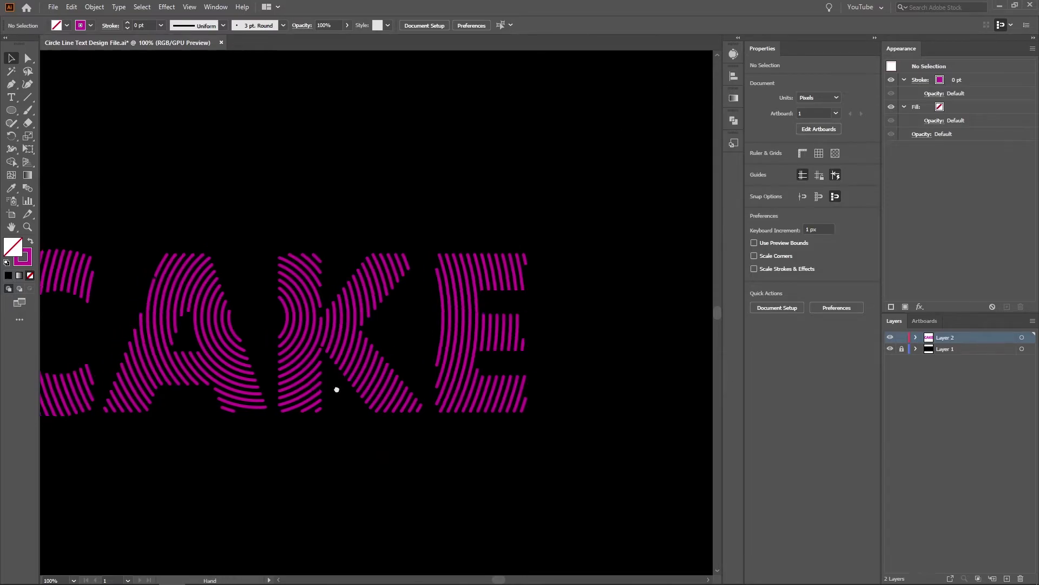
pyautogui.moveTo(303, 393); pyautogui.dragTo(436, 383)
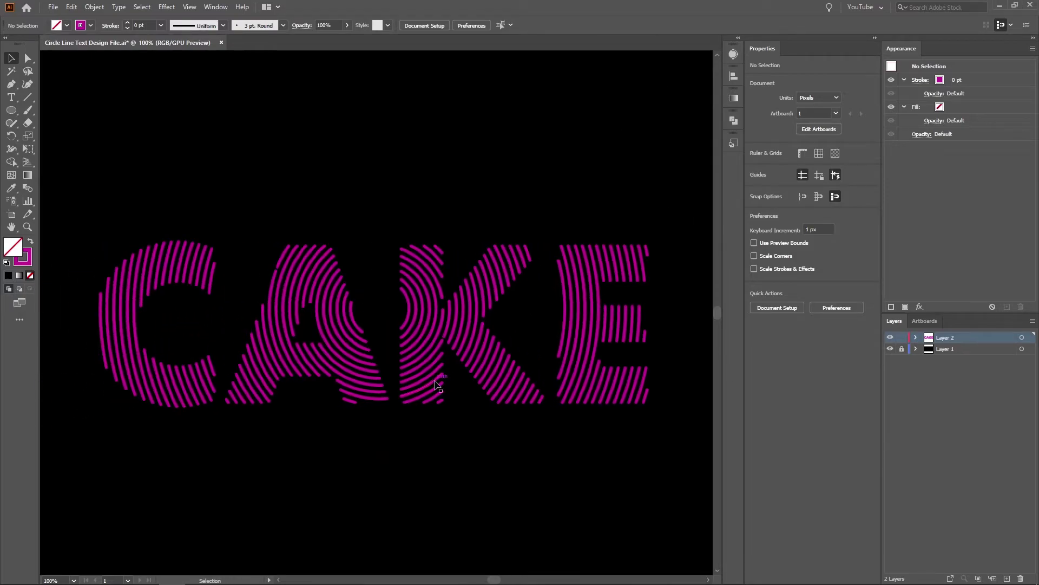
pyautogui.moveTo(672, 187); pyautogui.dragTo(76, 470)
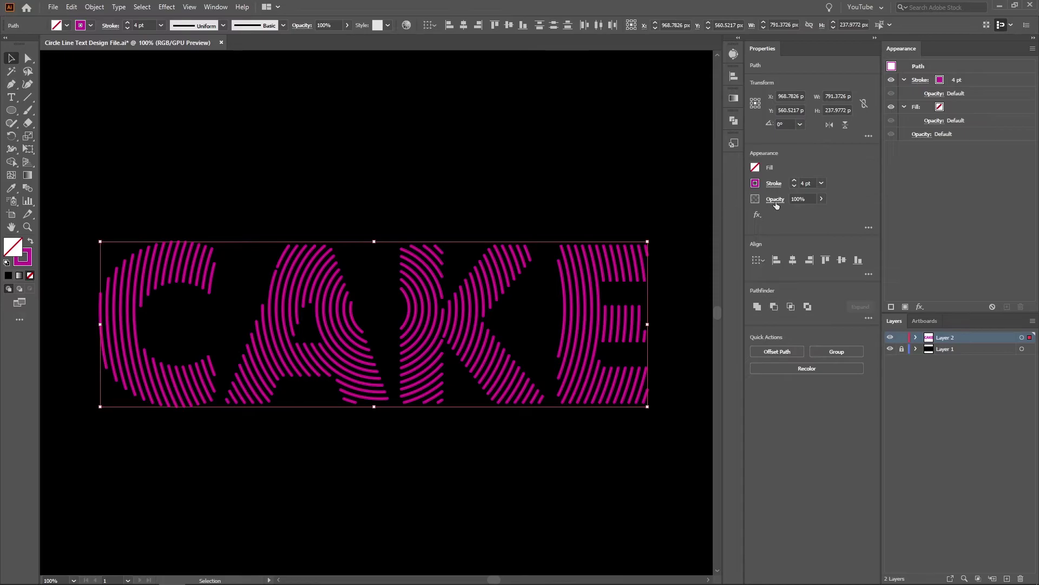
pyautogui.click(794, 181)
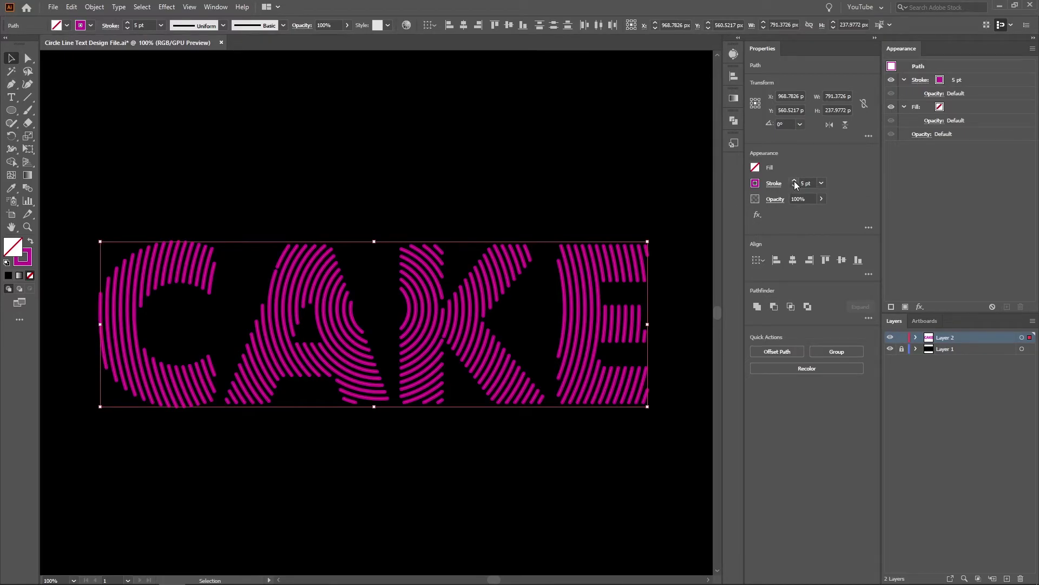
pyautogui.click(617, 179)
# Step: Scale the CAKE lettering up to about 1718 × 517 px across the artboard
pyautogui.hotkey('ctrl', '-')
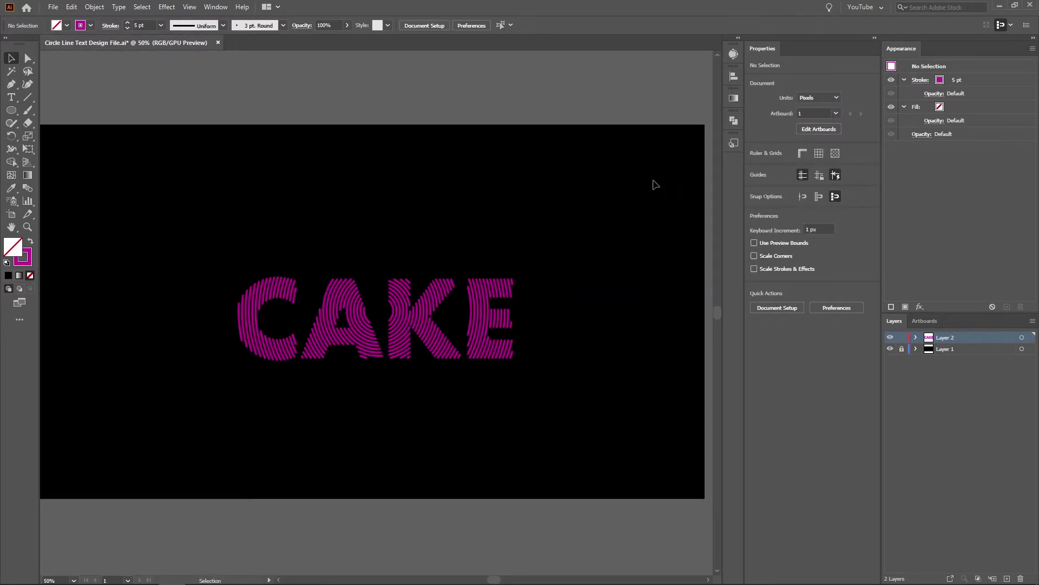
pyautogui.moveTo(656, 180); pyautogui.dragTo(274, 399)
pyautogui.moveTo(560, 222); pyautogui.dragTo(206, 430)
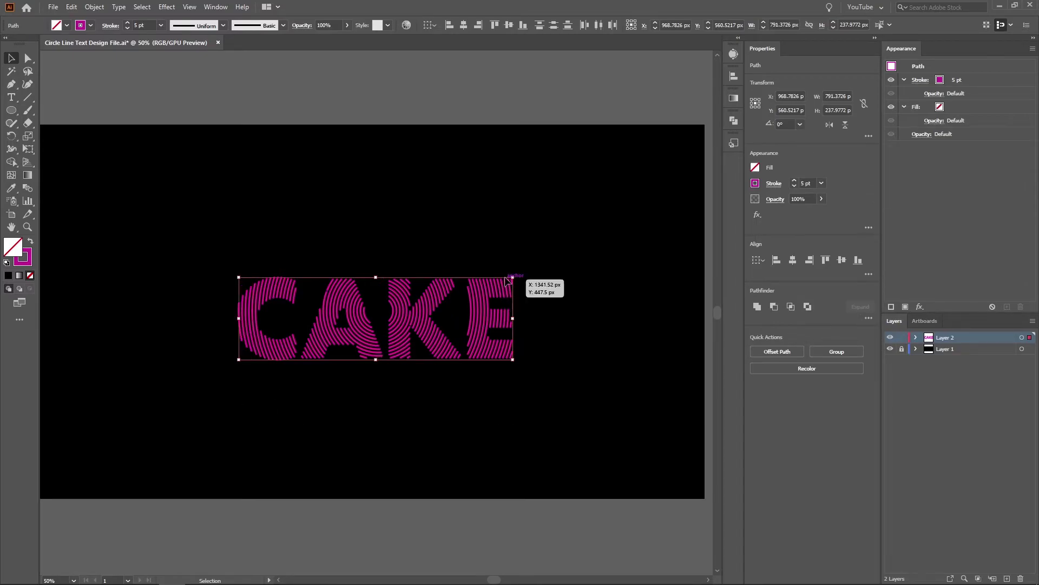
pyautogui.moveTo(513, 277); pyautogui.dragTo(672, 89)
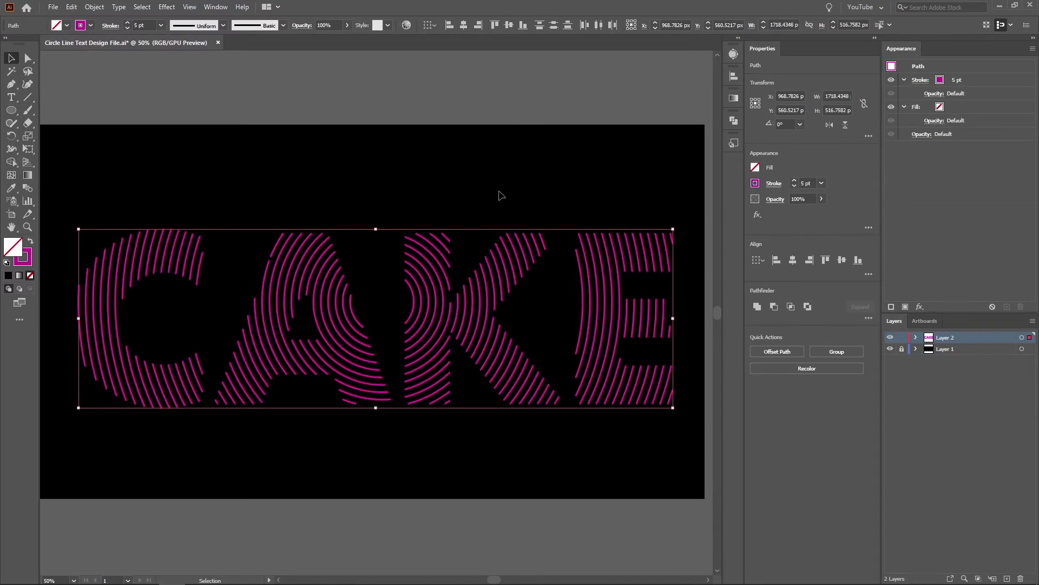
pyautogui.moveTo(499, 197)
pyautogui.mouseDown()
pyautogui.moveTo(397, 178)
pyautogui.moveTo(430, 185)
pyautogui.mouseUp()
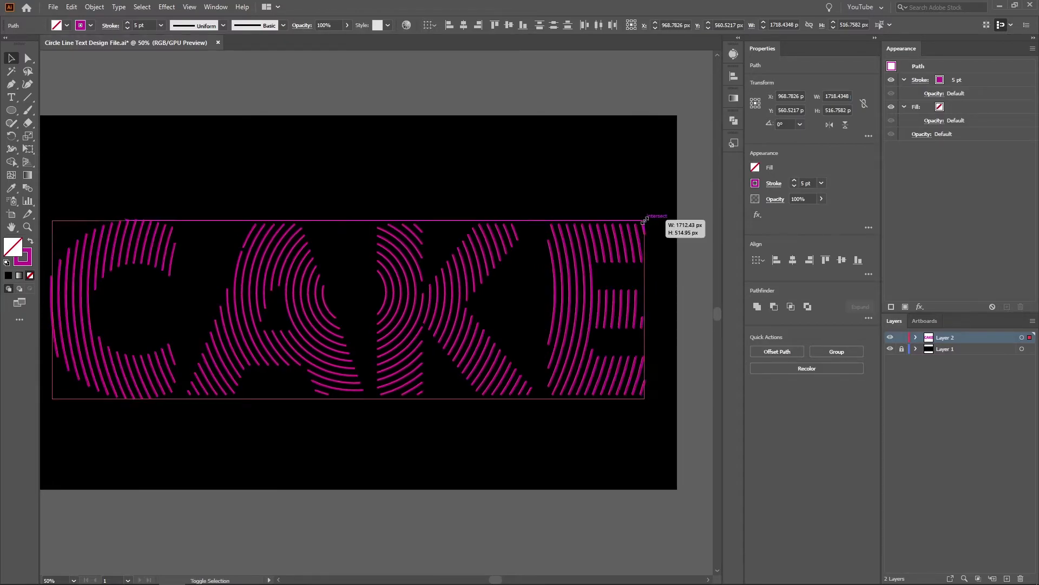
pyautogui.moveTo(644, 218); pyautogui.dragTo(641, 222)
pyautogui.click(626, 177)
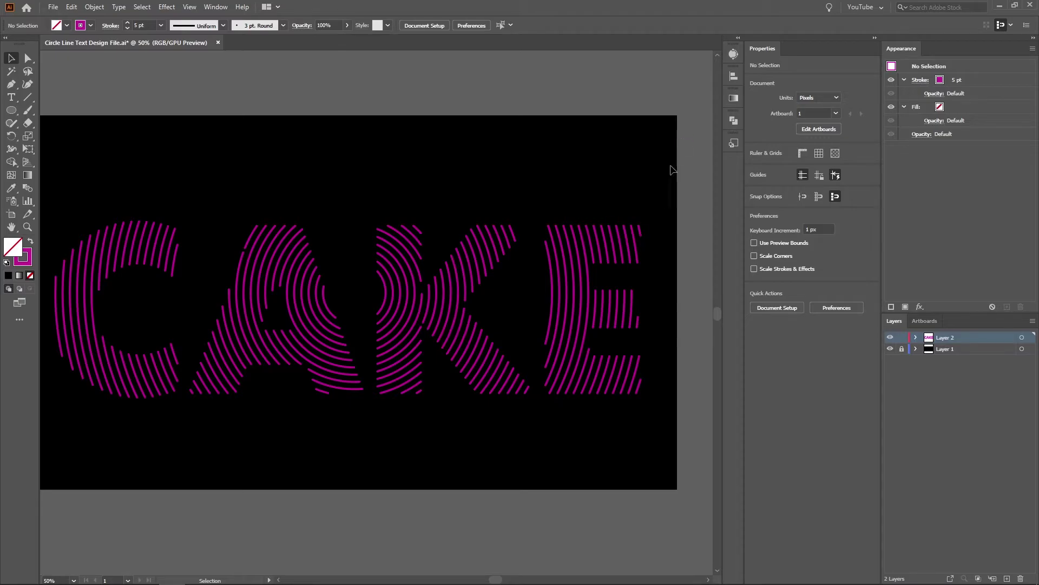
# Step: Raise the stroke weight of all CAKE stripes to 8 pt
pyautogui.moveTo(676, 145)
pyautogui.mouseDown()
pyautogui.moveTo(64, 441)
pyautogui.moveTo(112, 443)
pyautogui.mouseUp()
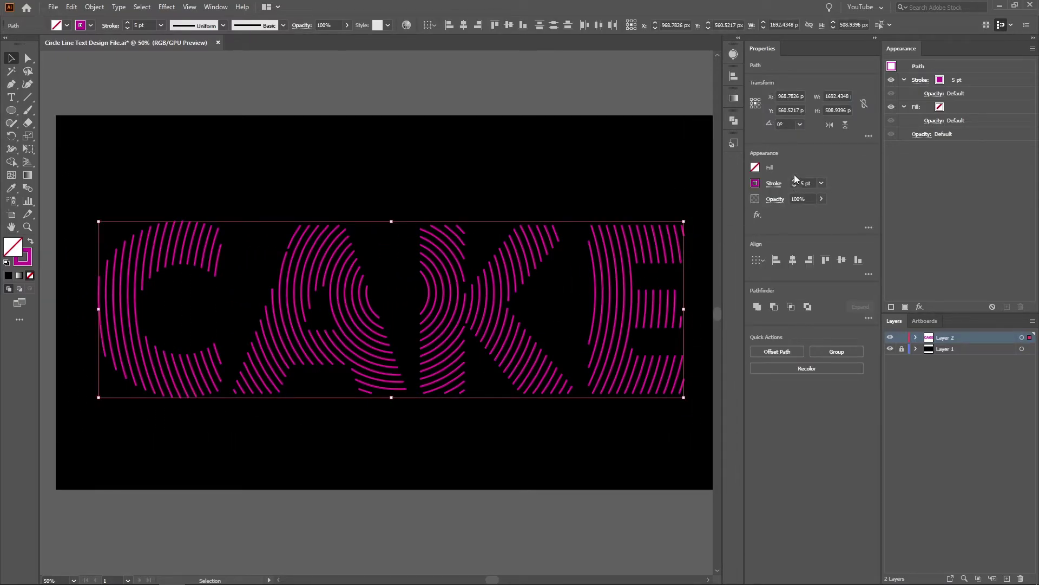
pyautogui.scroll(2, 794, 182)
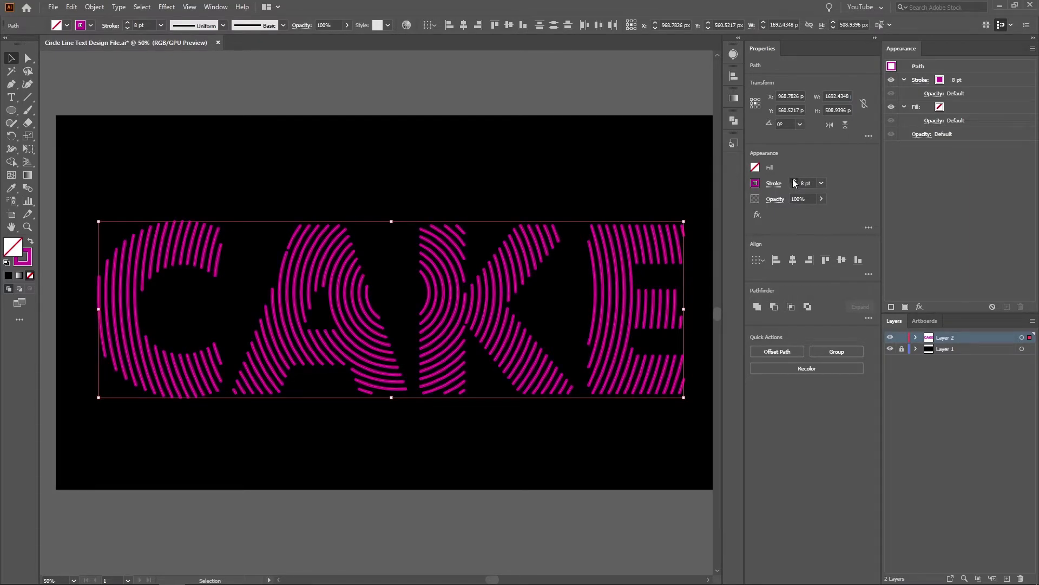
pyautogui.scroll(2, 794, 183)
pyautogui.scroll(-2, 795, 184)
pyautogui.click(565, 146)
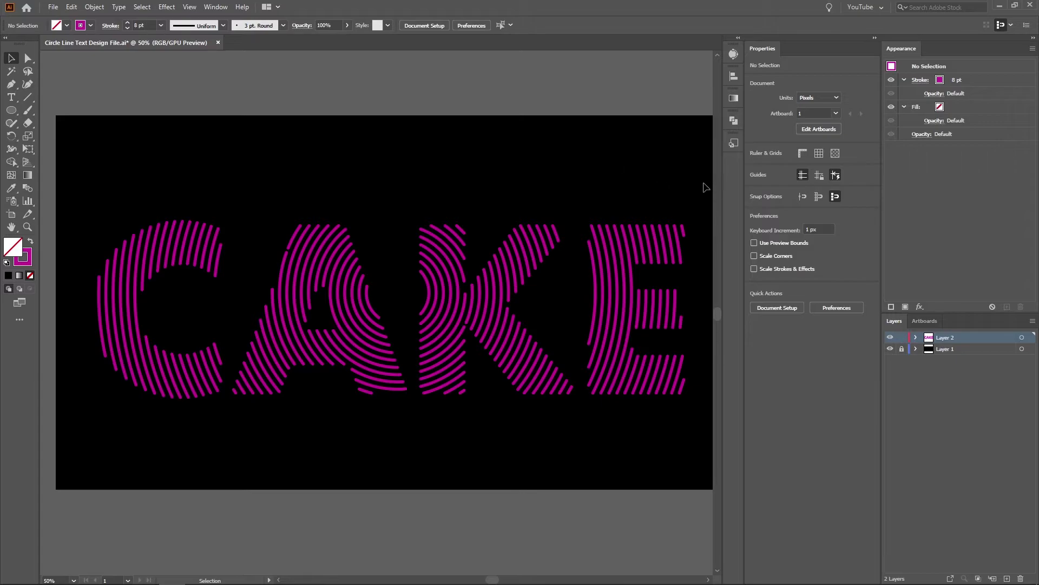
# Step: Change the CAKE lettering's stroke colour to a green hue in the Color Picker
pyautogui.moveTo(705, 187); pyautogui.dragTo(99, 437)
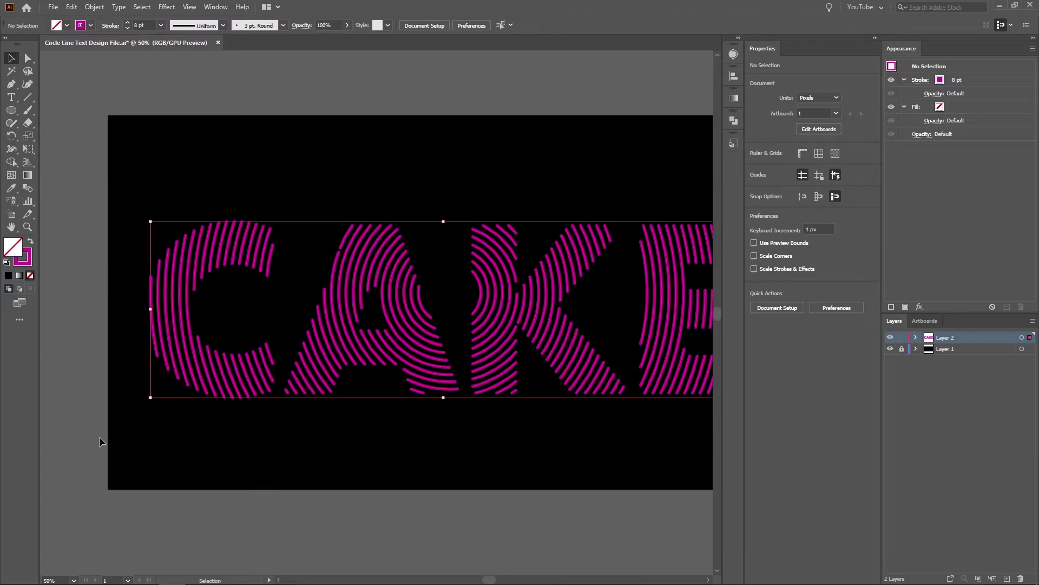
pyautogui.doubleClick(15, 277)
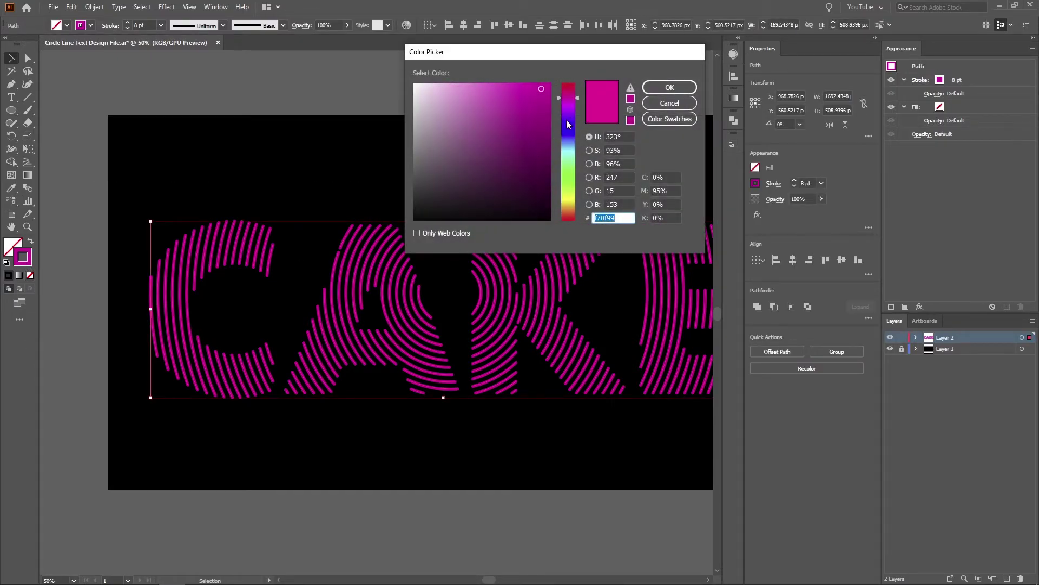
pyautogui.moveTo(568, 124); pyautogui.dragTo(569, 113)
pyautogui.click(565, 165)
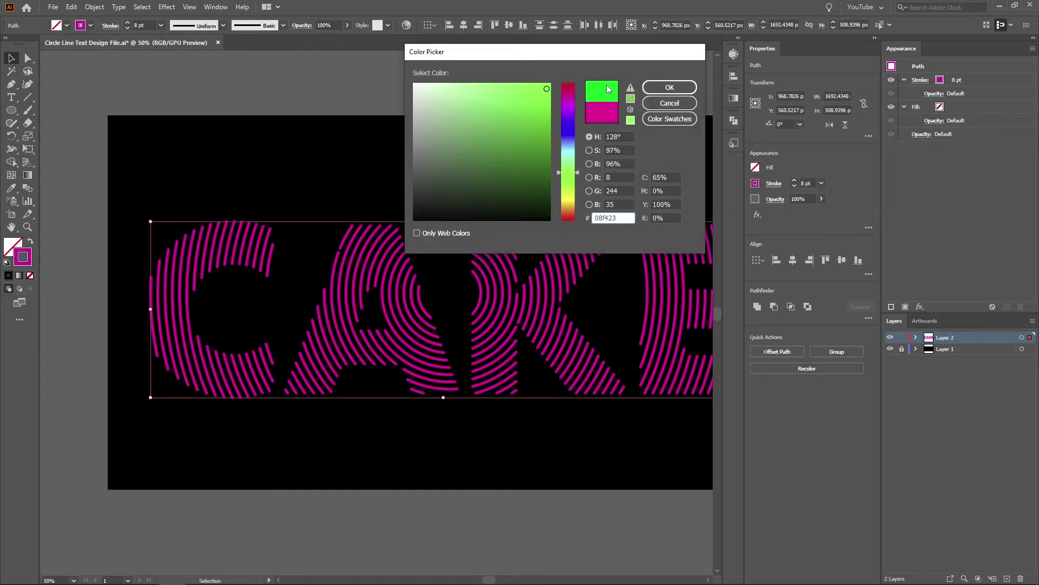
pyautogui.click(670, 87)
# Step: Deselect the lettering and close the floating Color panel with F6
pyautogui.click(419, 173)
pyautogui.moveTo(420, 174)
pyautogui.mouseDown()
pyautogui.moveTo(385, 215)
pyautogui.moveTo(406, 217)
pyautogui.mouseUp()
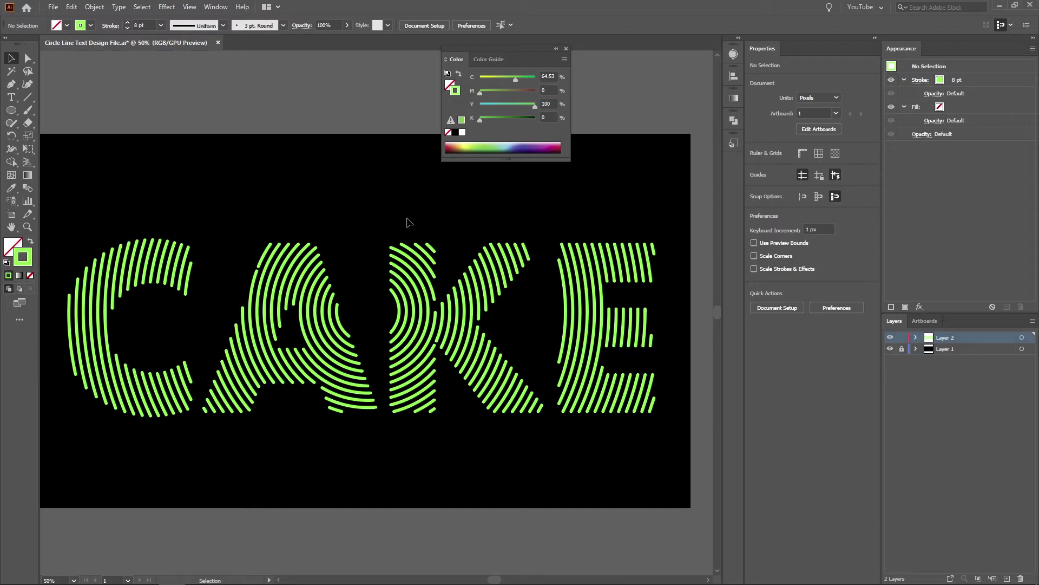
pyautogui.press('a')
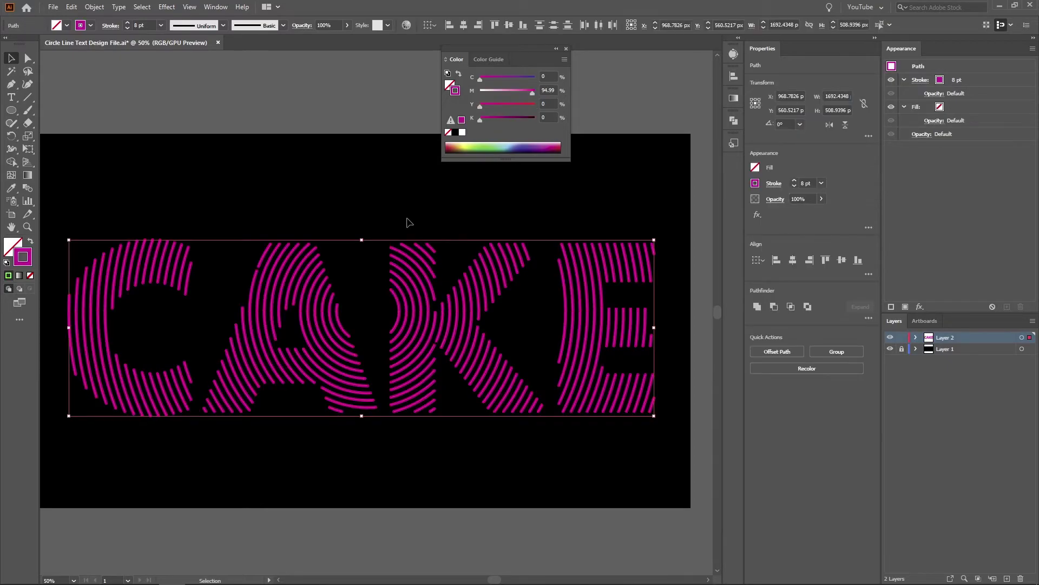
pyautogui.click(312, 195)
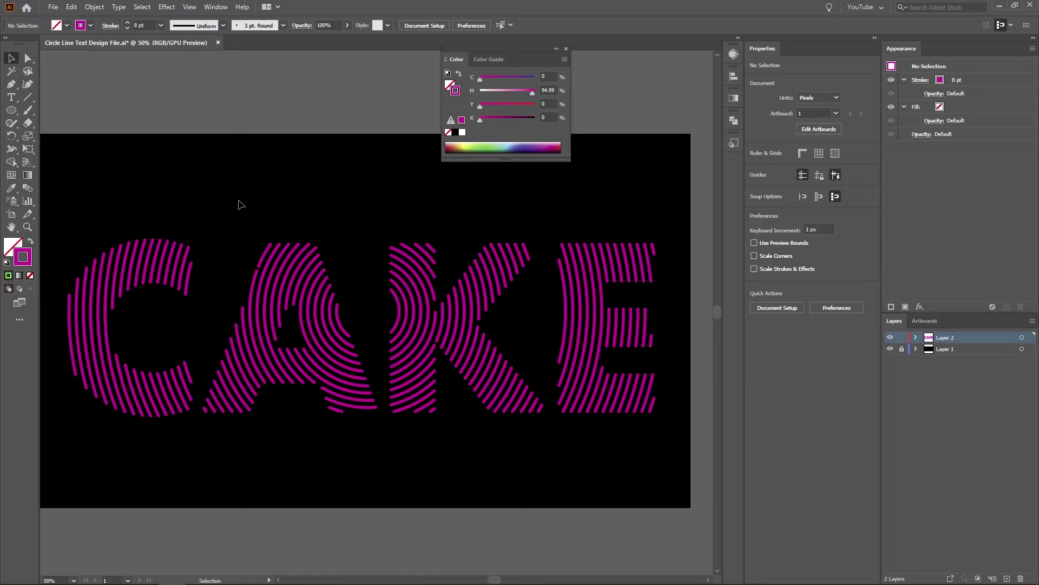
pyautogui.press('F6')
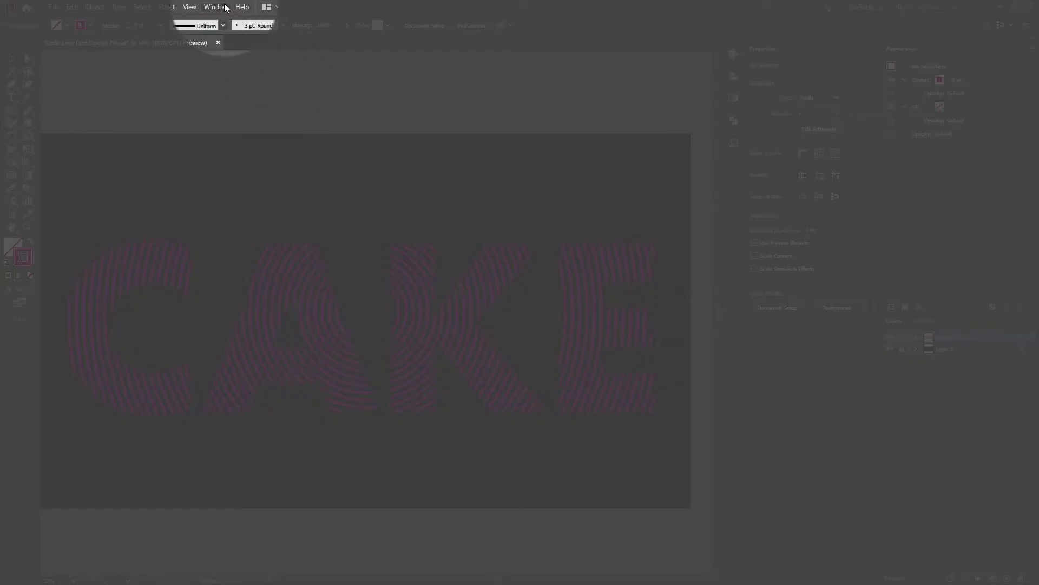
# Step: Float the Swatches panel over the canvas, enlarged to show every swatch group
pyautogui.click(215, 7)
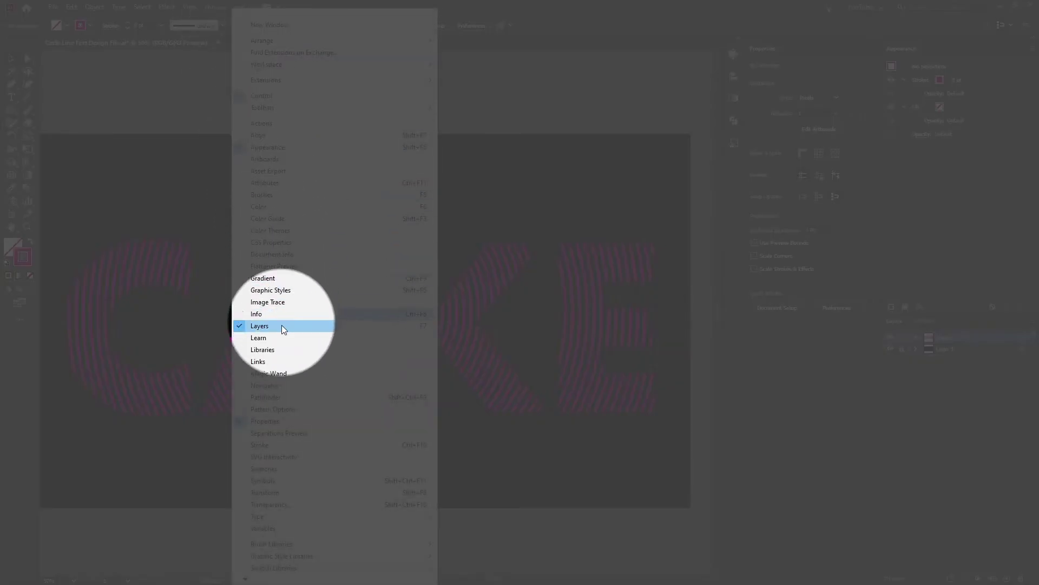
pyautogui.click(272, 469)
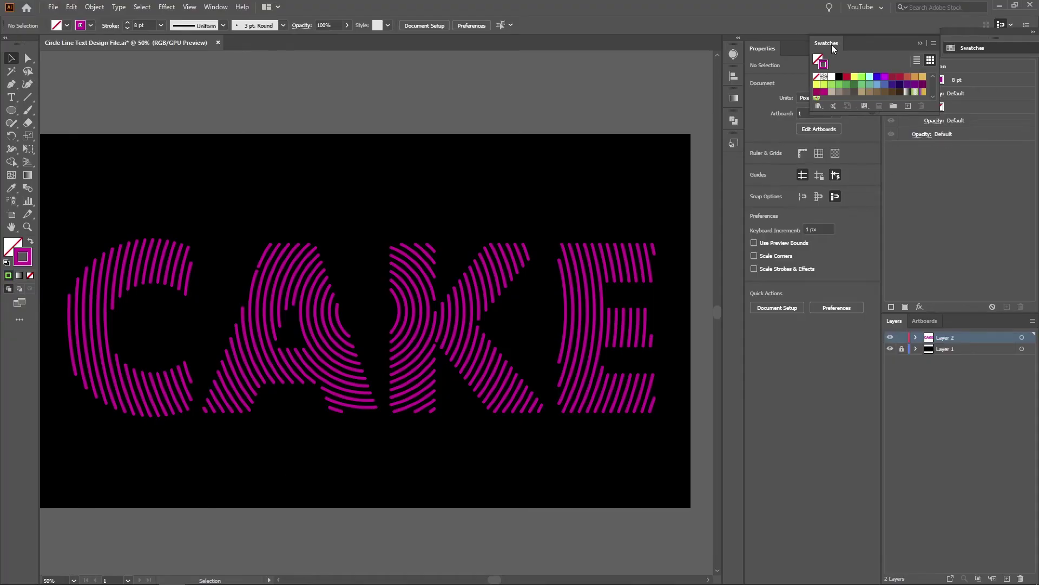
pyautogui.moveTo(832, 45)
pyautogui.mouseDown()
pyautogui.moveTo(854, 118)
pyautogui.moveTo(872, 101)
pyautogui.moveTo(493, 84)
pyautogui.mouseUp()
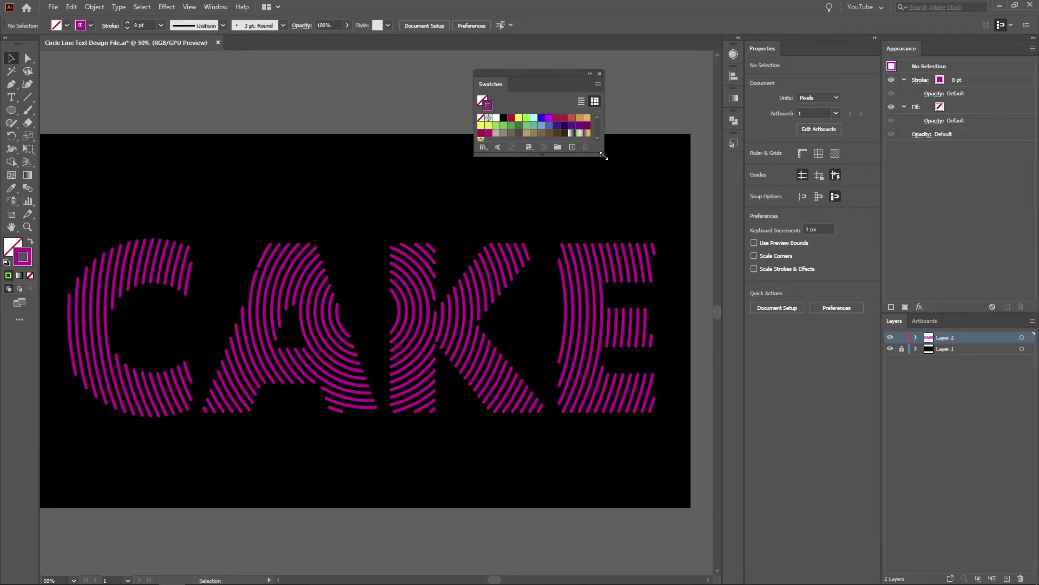
pyautogui.moveTo(604, 156); pyautogui.dragTo(638, 203)
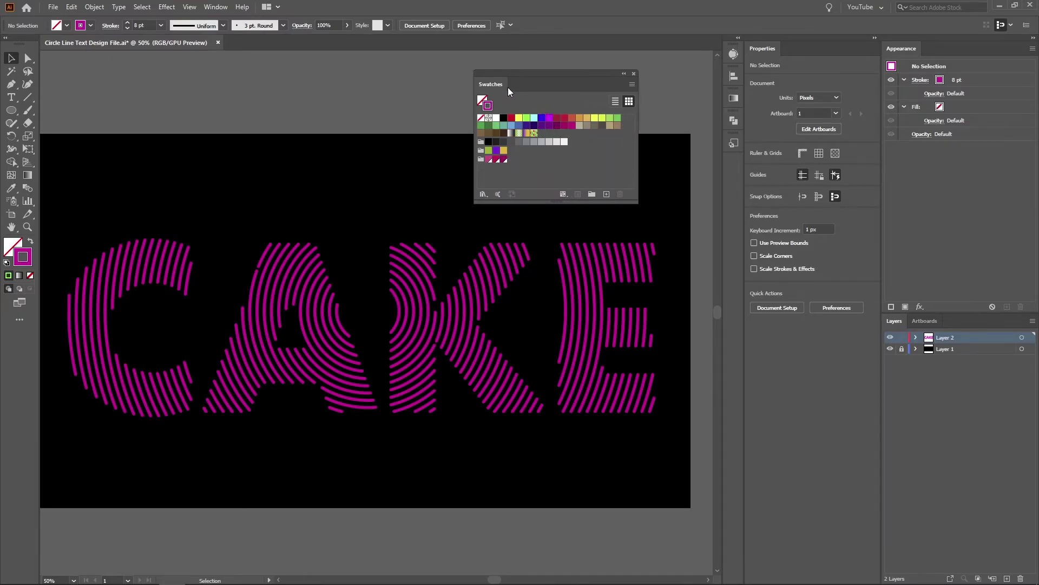
pyautogui.moveTo(511, 74); pyautogui.dragTo(558, 56)
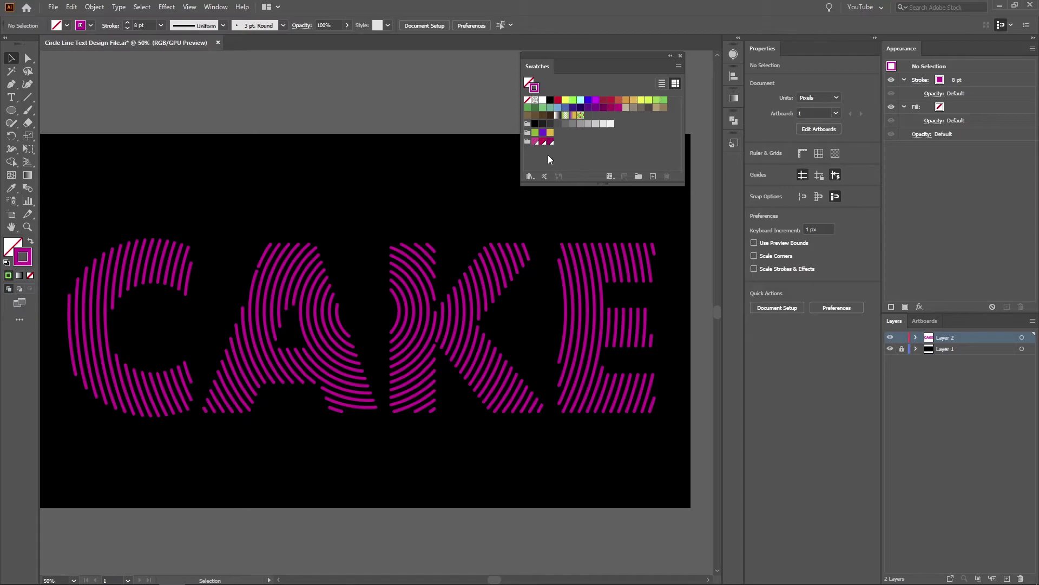
# Step: Set the stroke to green 18840f and save it as a new swatch
pyautogui.doubleClick(30, 262)
pyautogui.write('18840f')
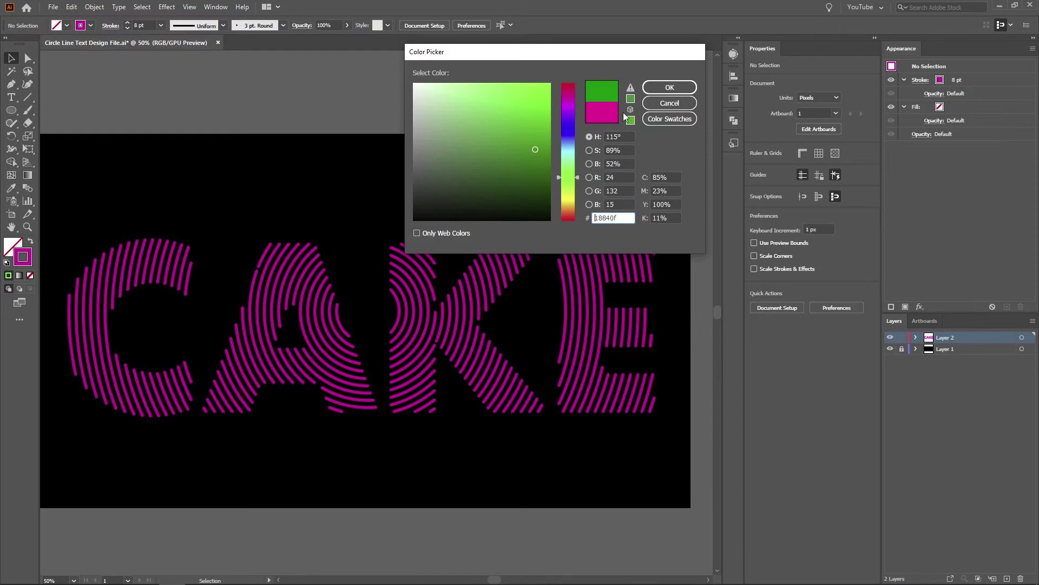
pyautogui.click(656, 88)
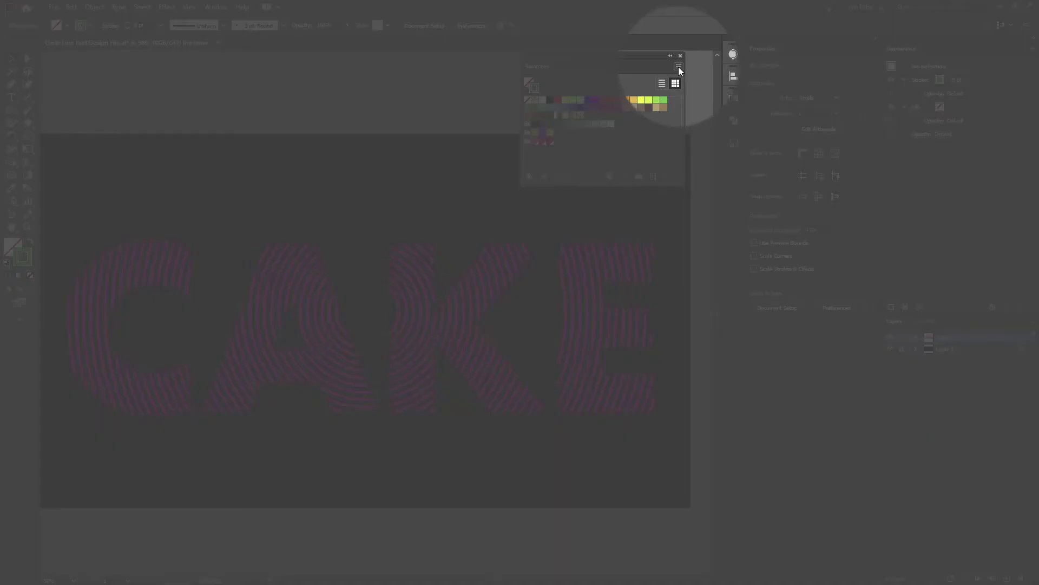
pyautogui.click(678, 66)
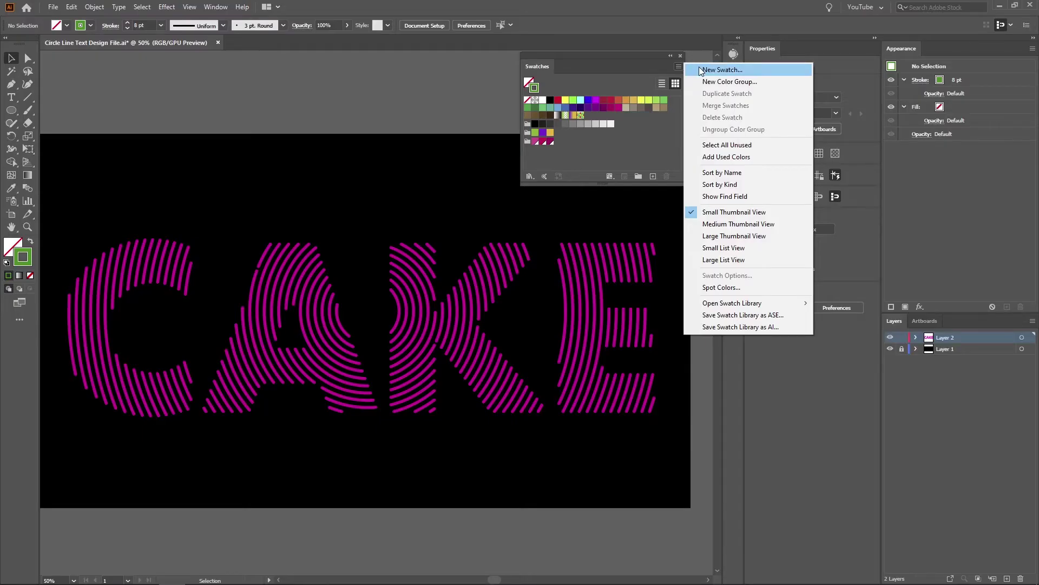
pyautogui.click(703, 70)
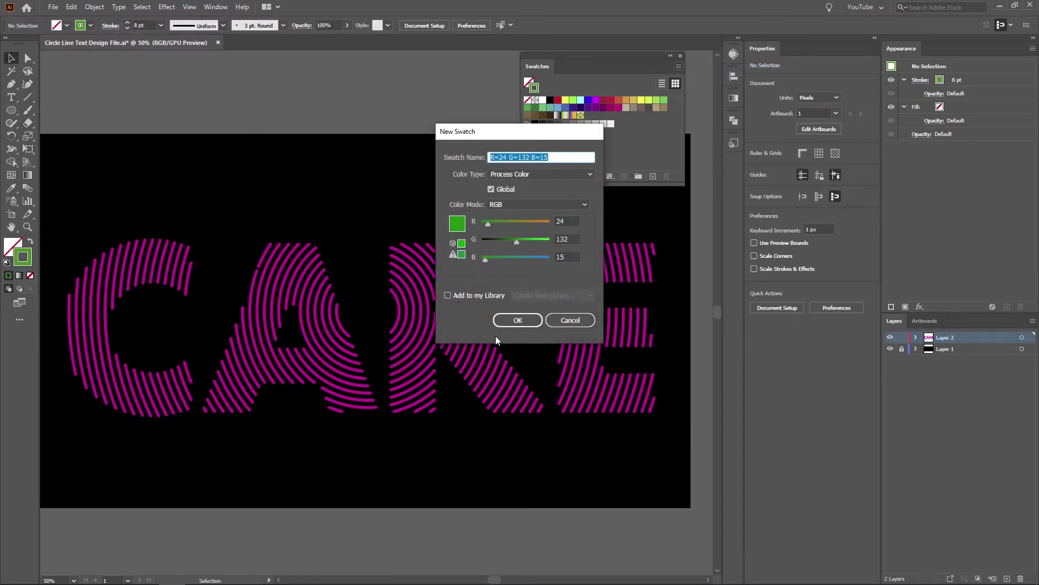
pyautogui.click(516, 320)
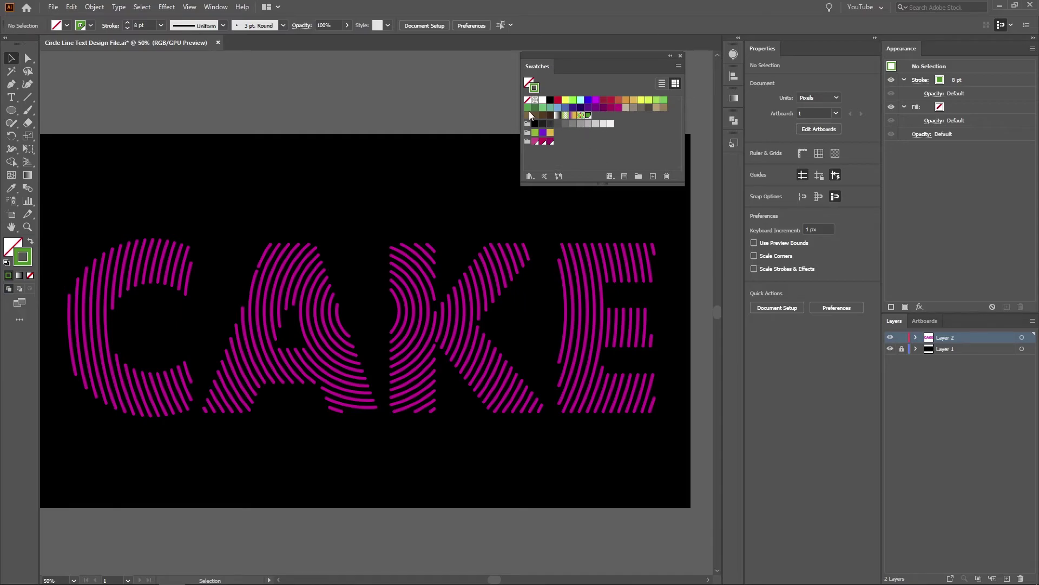
# Step: Delete the test green swatch from the pink group and marquee-select all CAKE line paths
pyautogui.moveTo(588, 116); pyautogui.dragTo(558, 141)
pyautogui.click(667, 177)
pyautogui.click(506, 312)
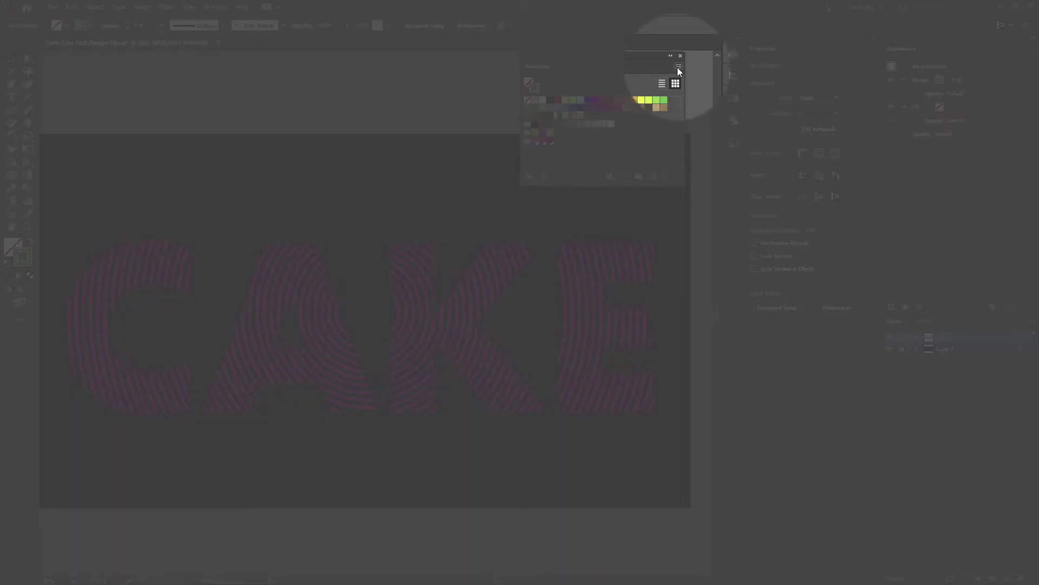
pyautogui.click(678, 67)
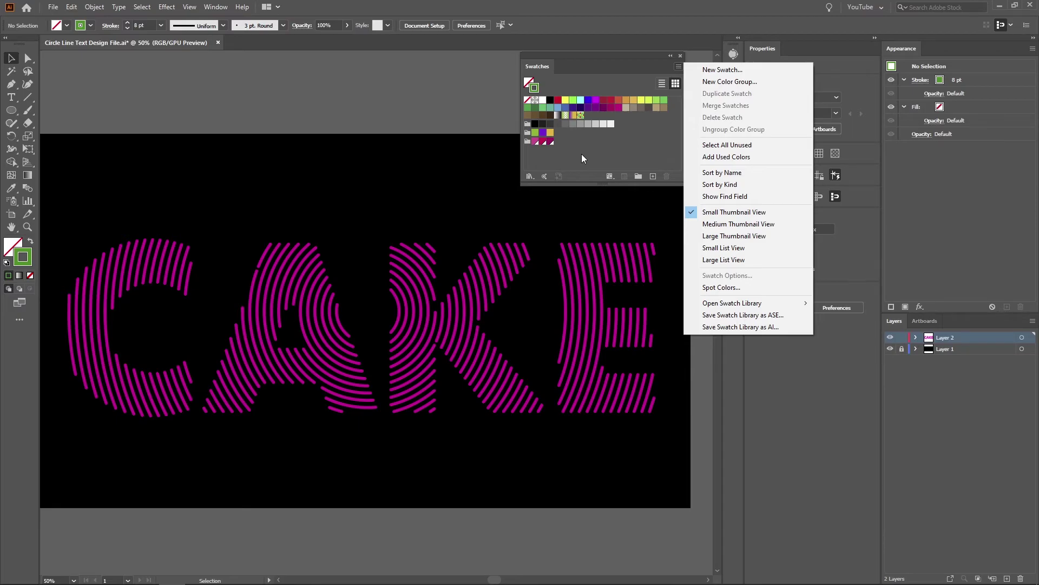
pyautogui.press('Escape')
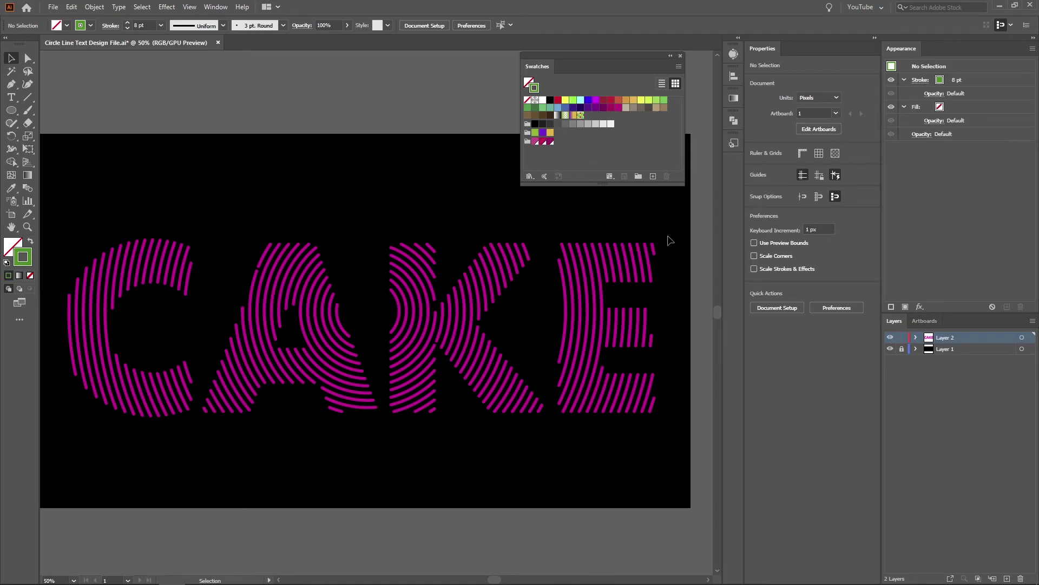
pyautogui.moveTo(673, 228)
pyautogui.mouseDown()
pyautogui.moveTo(639, 265)
pyautogui.moveTo(77, 451)
pyautogui.mouseUp()
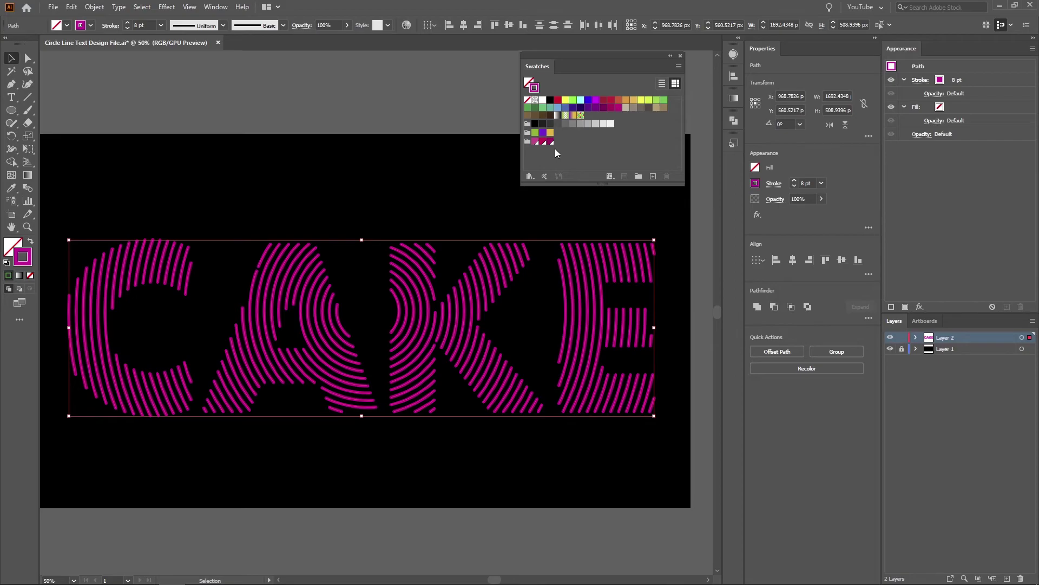
# Step: Stroke the selected CAKE lines with the lighter pink swatch R239 G82 B139
pyautogui.click(535, 142)
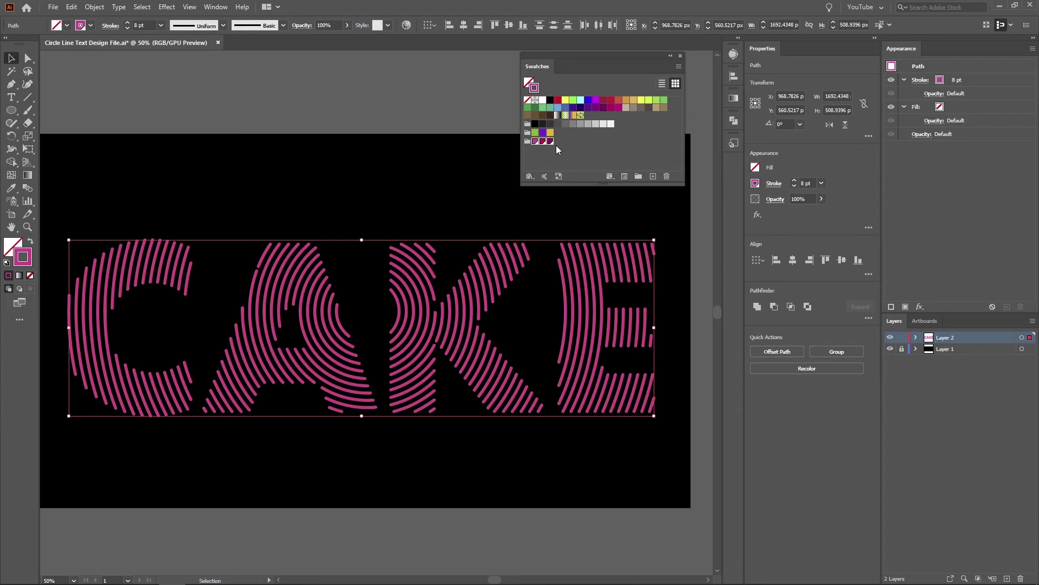
pyautogui.click(54, 7)
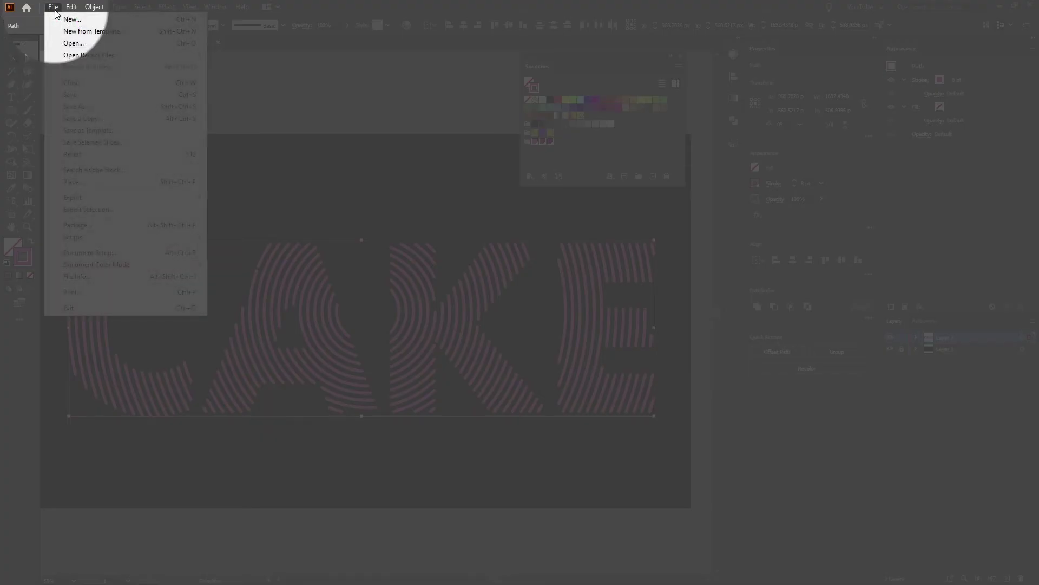
pyautogui.moveTo(122, 236)
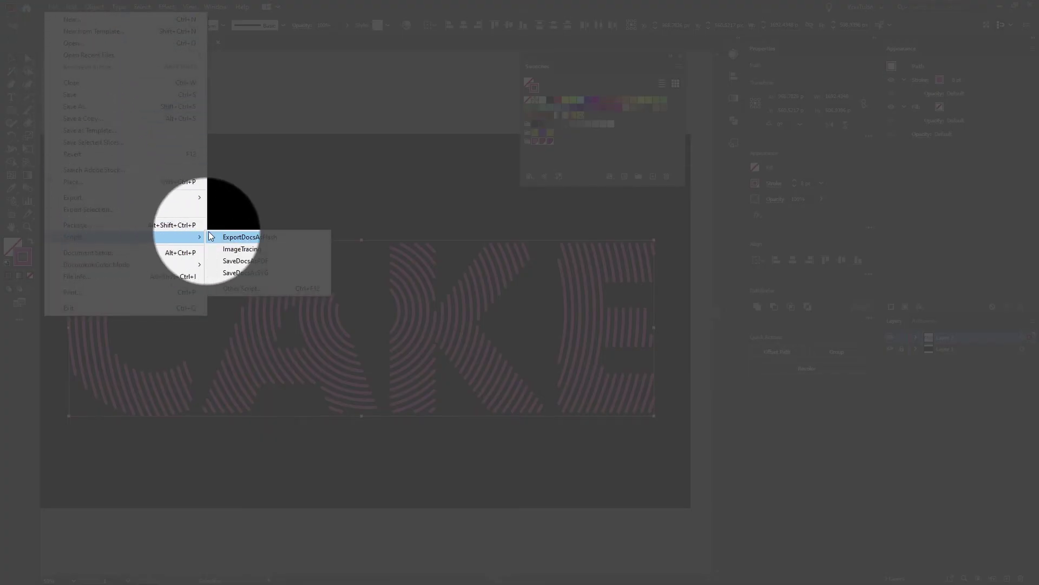
# Step: Run the randomus.jsx script from the Desktop as an Other Script
pyautogui.click(237, 288)
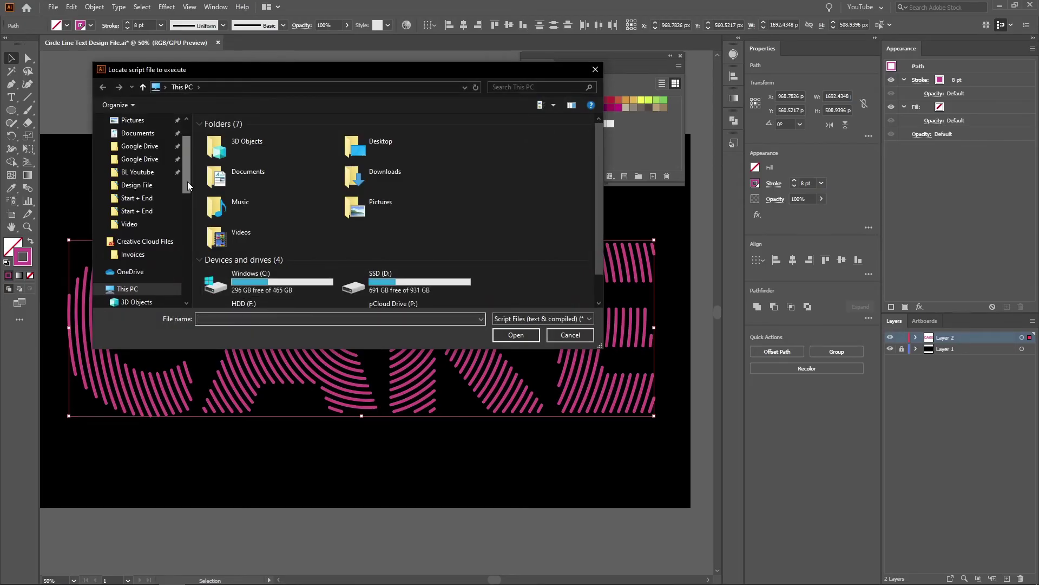
pyautogui.moveTo(188, 181); pyautogui.dragTo(187, 170)
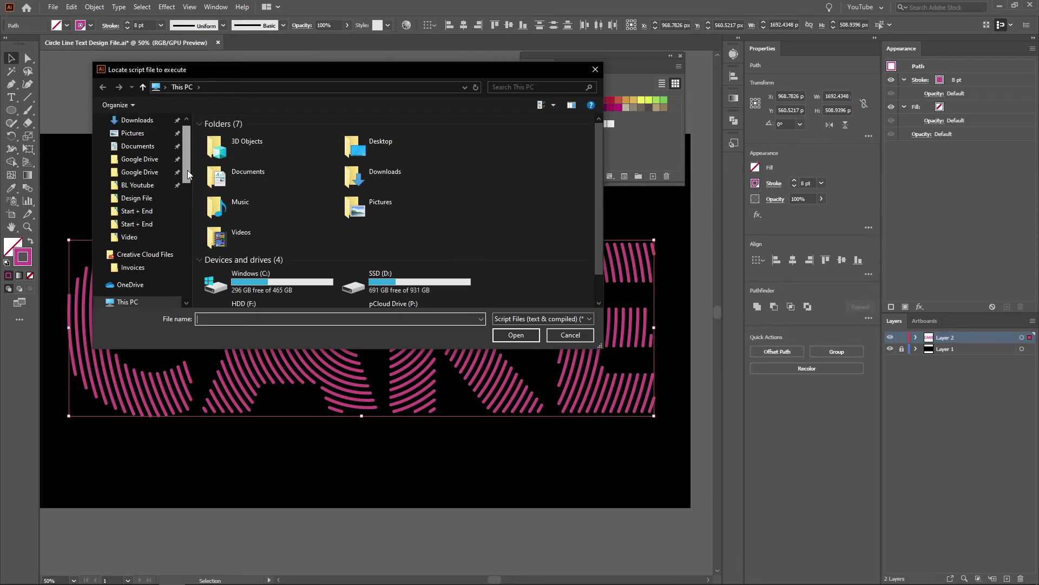
pyautogui.click(133, 142)
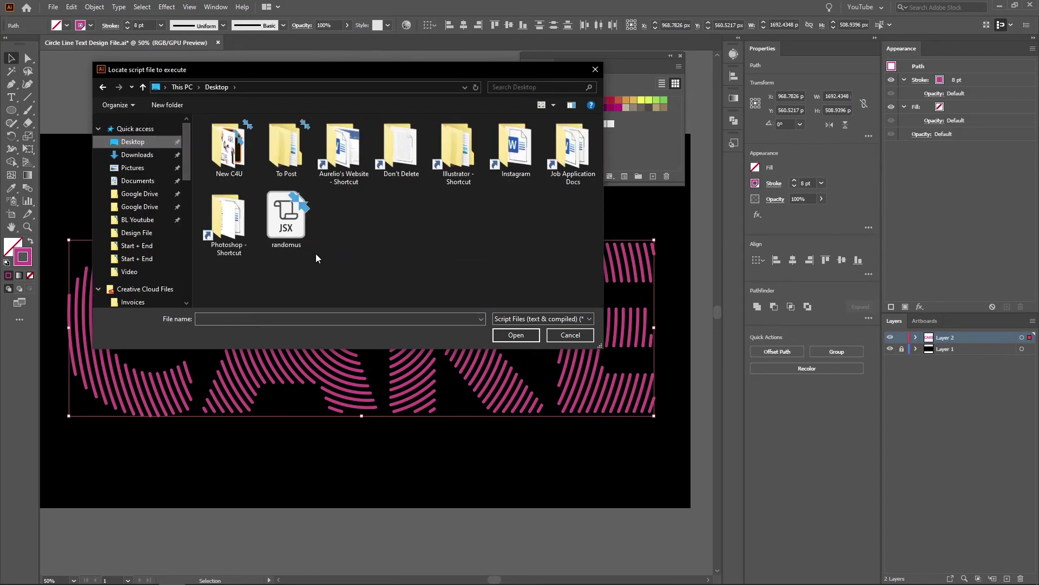
pyautogui.doubleClick(286, 229)
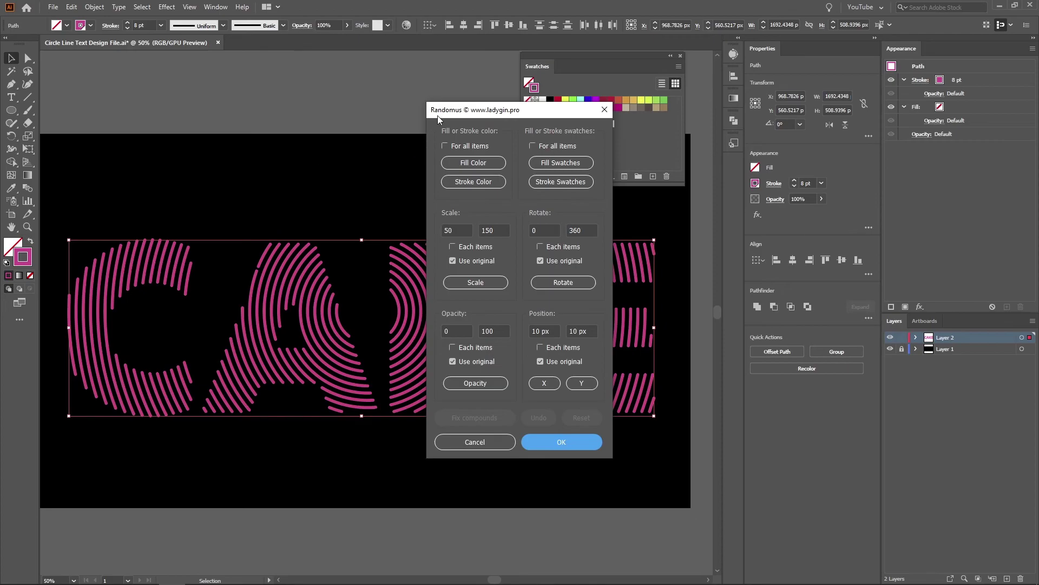
# Step: Randomise the CAKE line strokes across the pink swatch group, then close the Swatches panel
pyautogui.moveTo(480, 112); pyautogui.dragTo(348, 85)
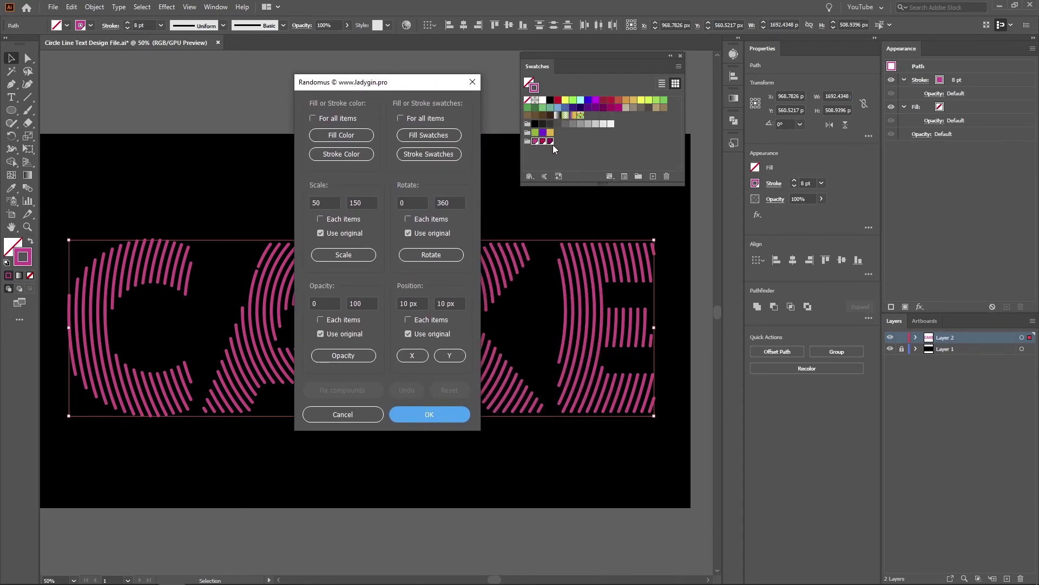
pyautogui.click(428, 157)
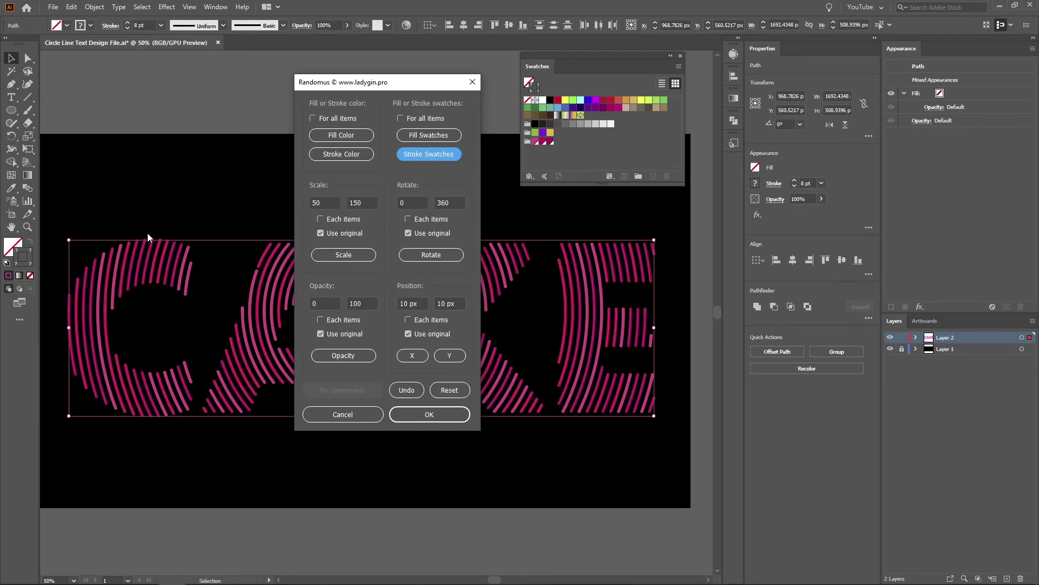
pyautogui.moveTo(357, 90)
pyautogui.mouseDown()
pyautogui.moveTo(389, 103)
pyautogui.moveTo(786, 152)
pyautogui.mouseUp()
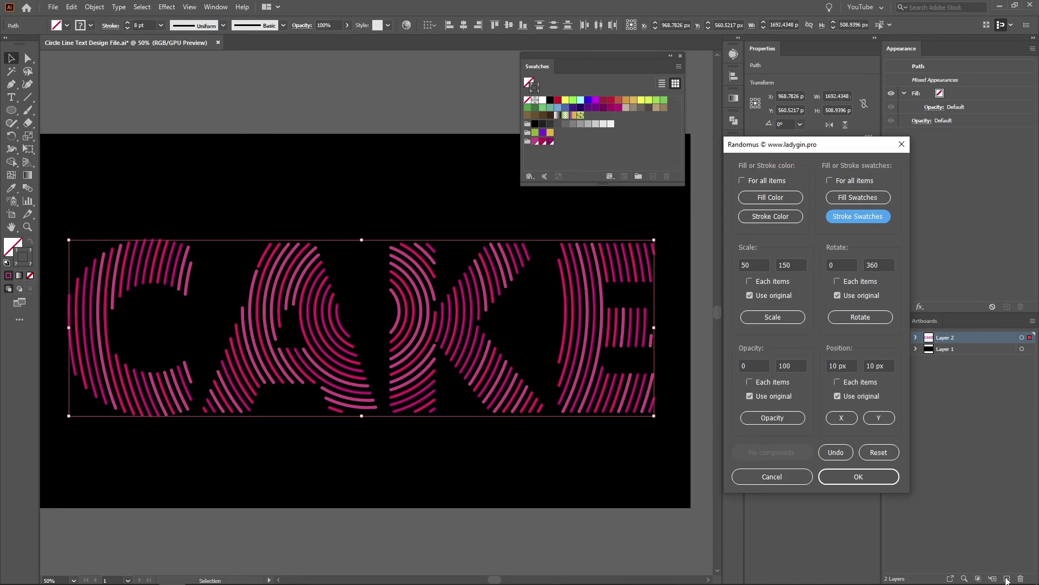
pyautogui.click(858, 476)
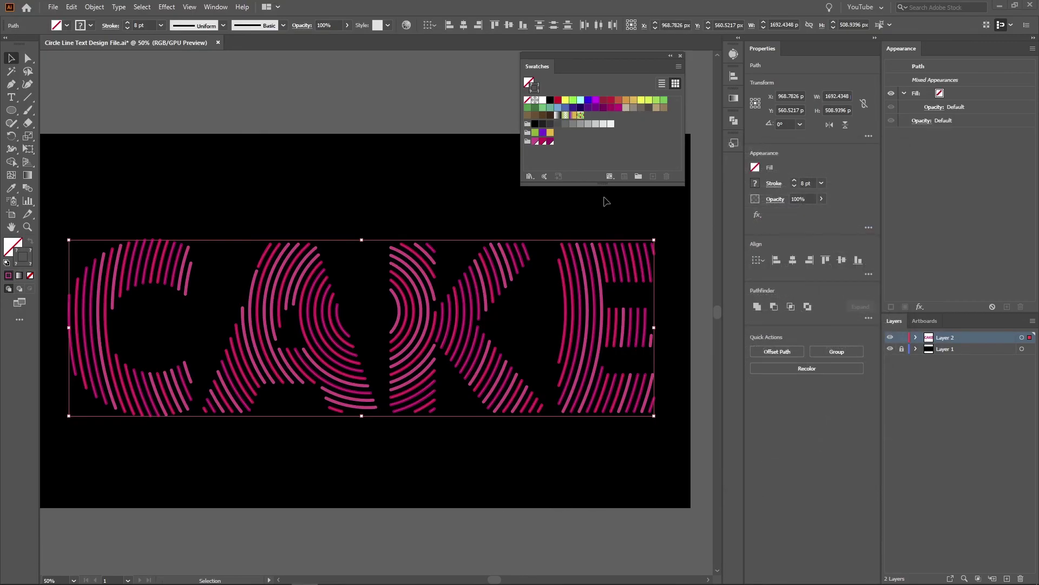
pyautogui.click(681, 55)
pyautogui.click(623, 168)
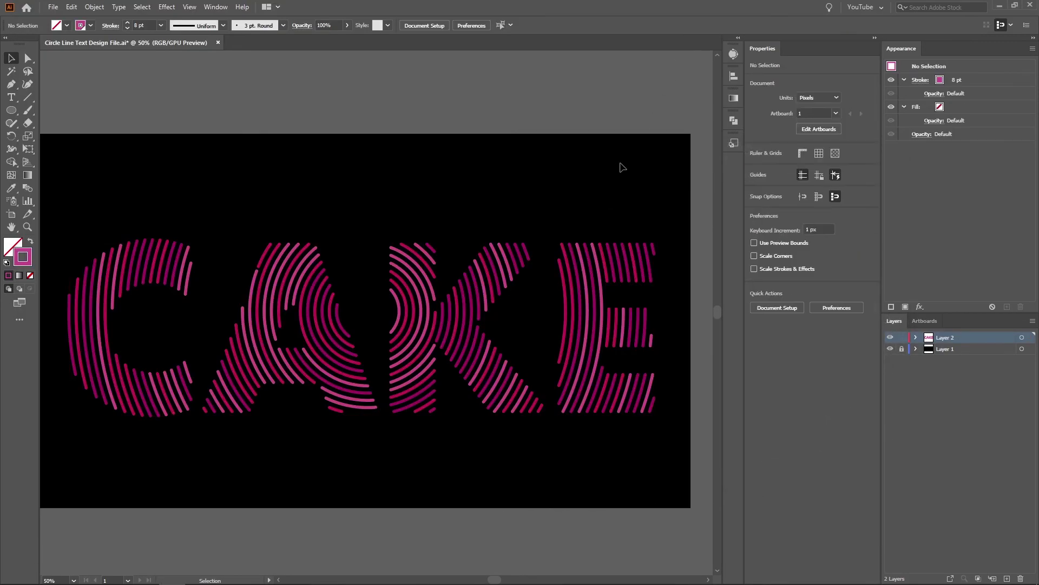
pyautogui.hotkey('ctrl', '-')
pyautogui.hotkey('ctrl', '-')
pyautogui.hotkey('ctrl', '+')
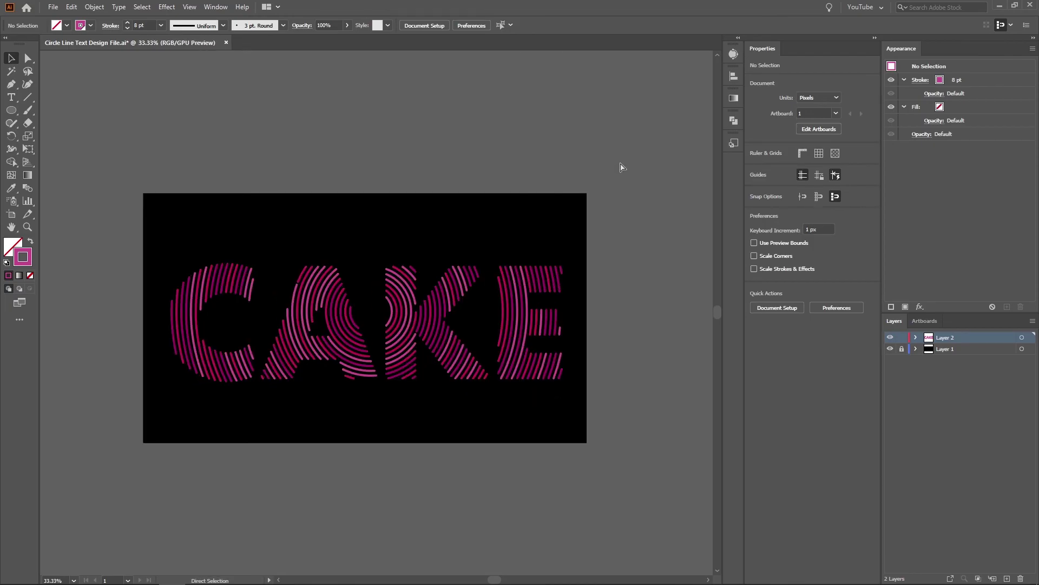
pyautogui.hotkey('ctrl', '+')
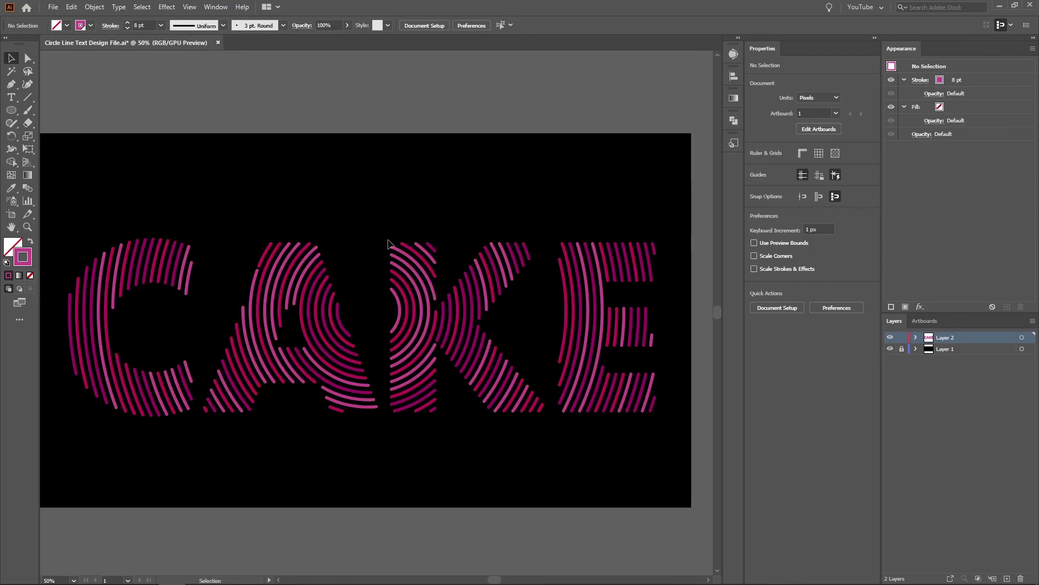